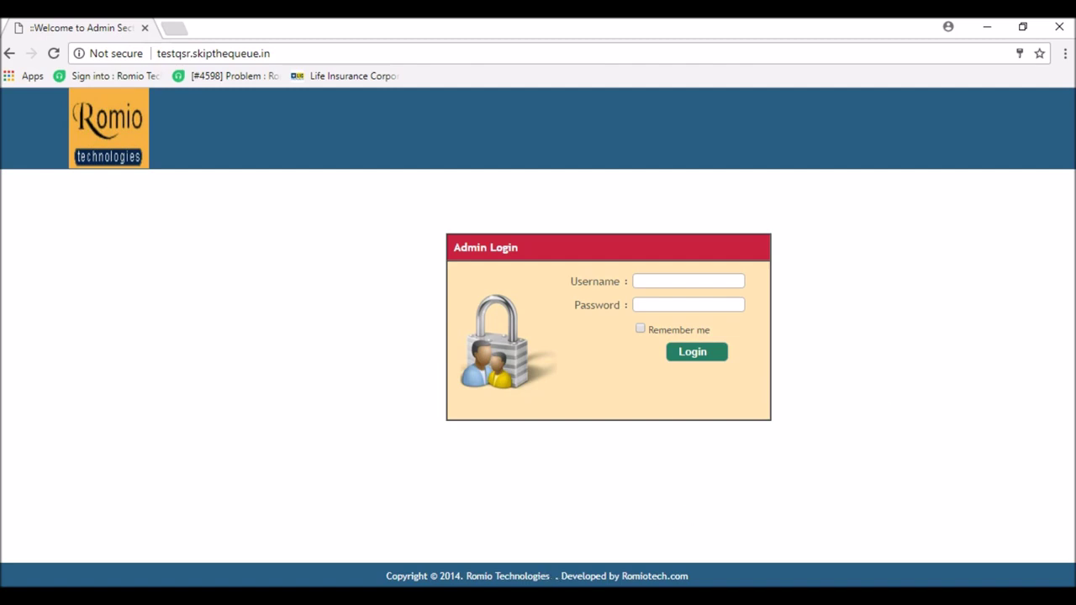
- Switch from the browser to the Excel workbook 'Menu Creation Item Entry etc.xlsx'
{"action": "mouse_move", "coordinate": [483, 598]}
{"action": "left_click", "coordinate": [493, 535]}
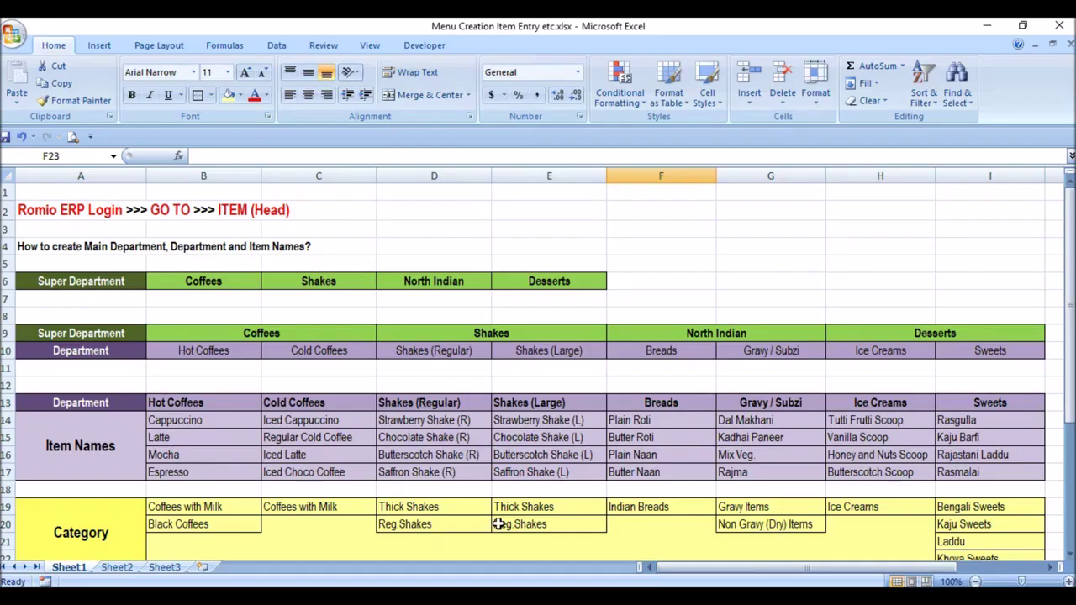
{"action": "scroll", "coordinate": [483, 476], "scroll_direction": "down", "scroll_amount": 1}
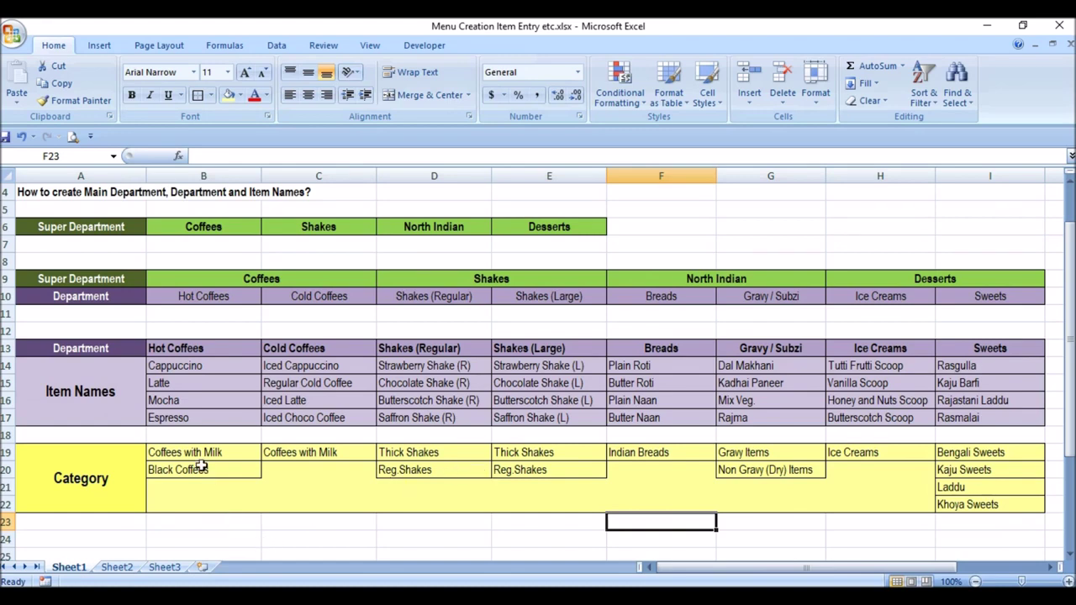
{"action": "left_click", "coordinate": [128, 232]}
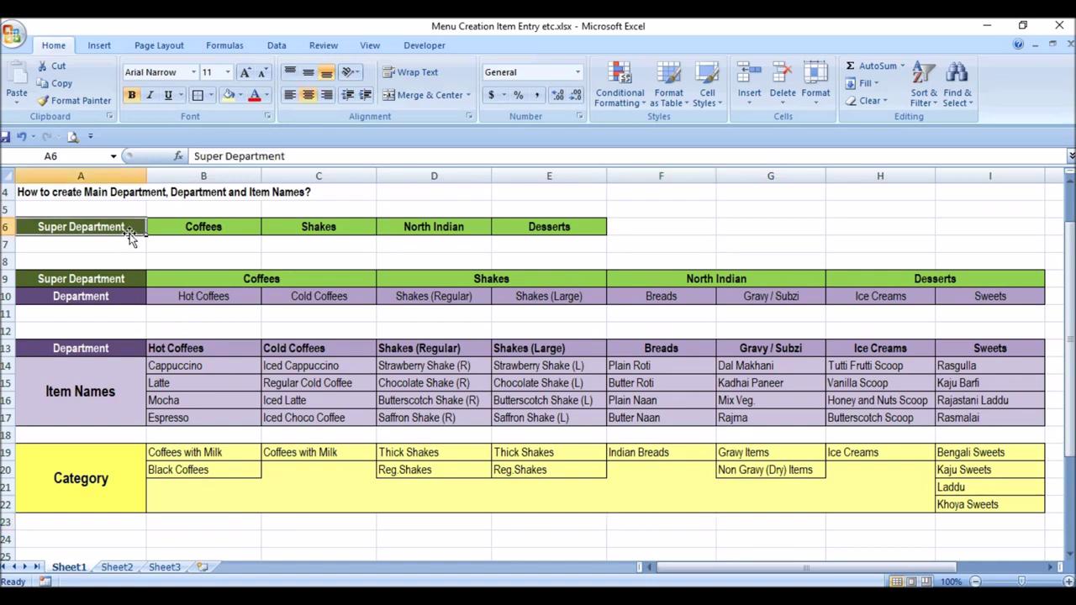
{"action": "left_click", "coordinate": [121, 299]}
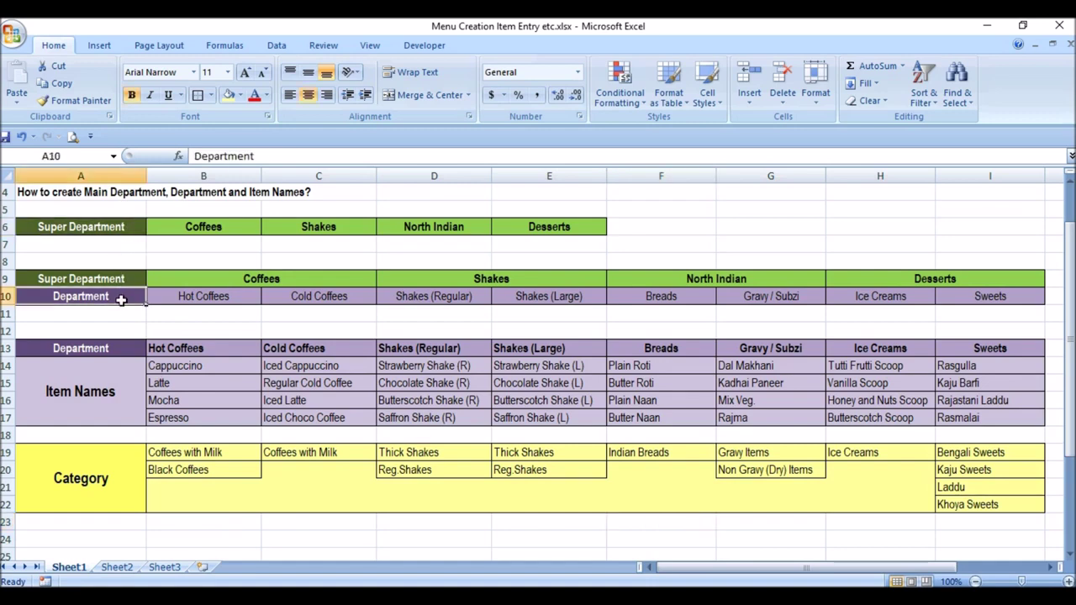
{"action": "left_click", "coordinate": [117, 382]}
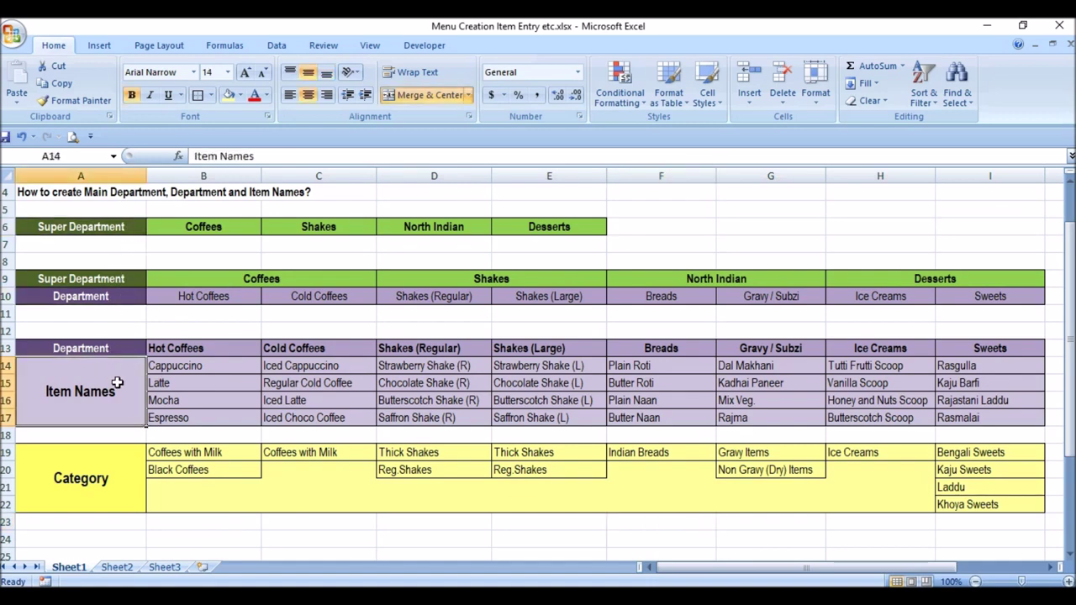
{"action": "left_click", "coordinate": [139, 461]}
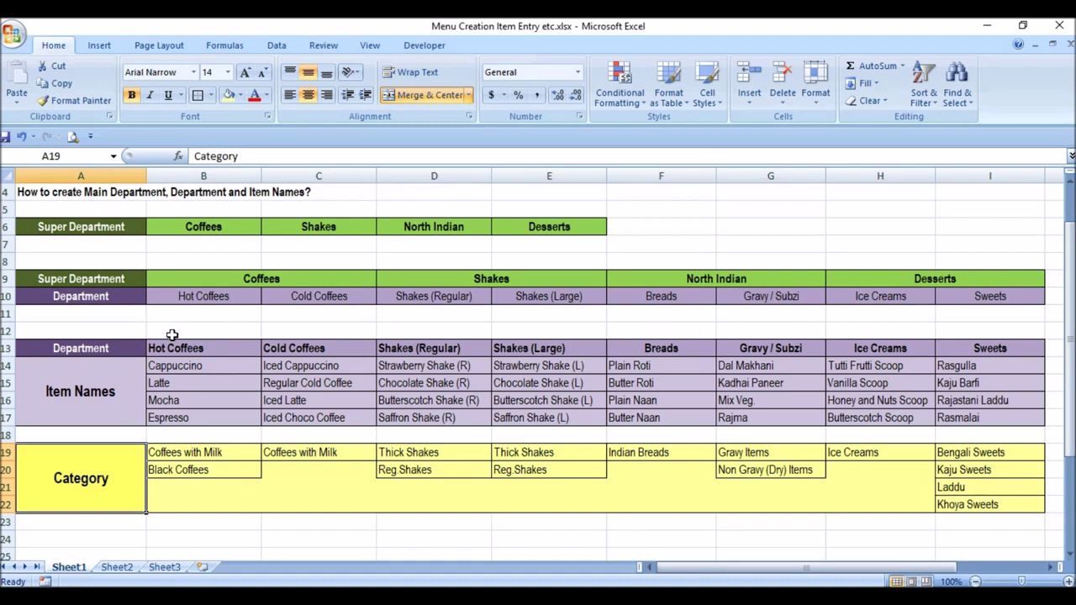
{"action": "left_click_drag", "start_coordinate": [196, 364], "coordinate": [967, 420]}
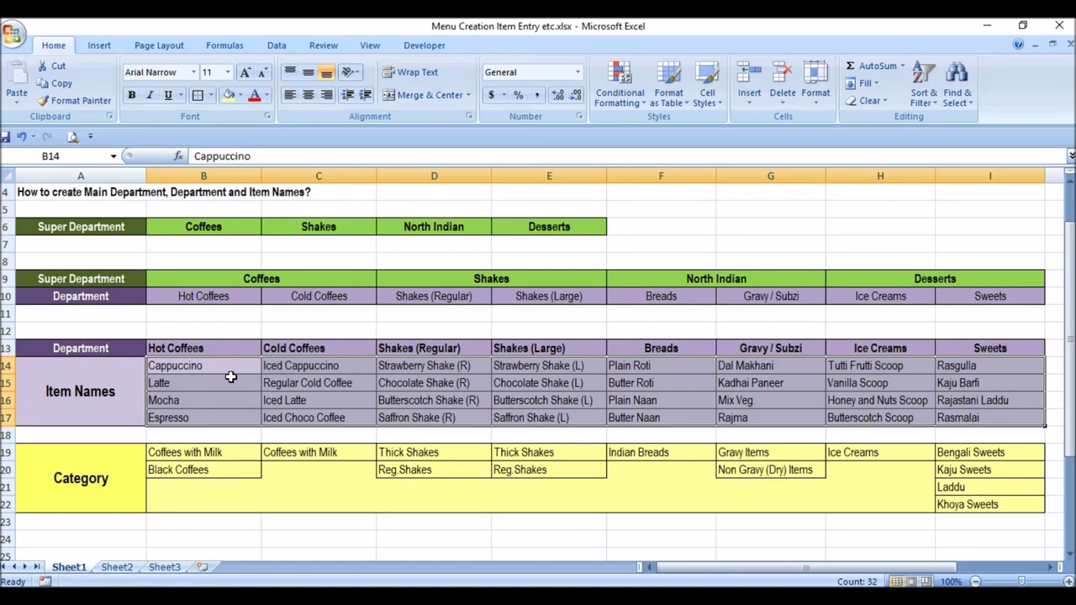
{"action": "left_click_drag", "start_coordinate": [230, 367], "coordinate": [235, 420]}
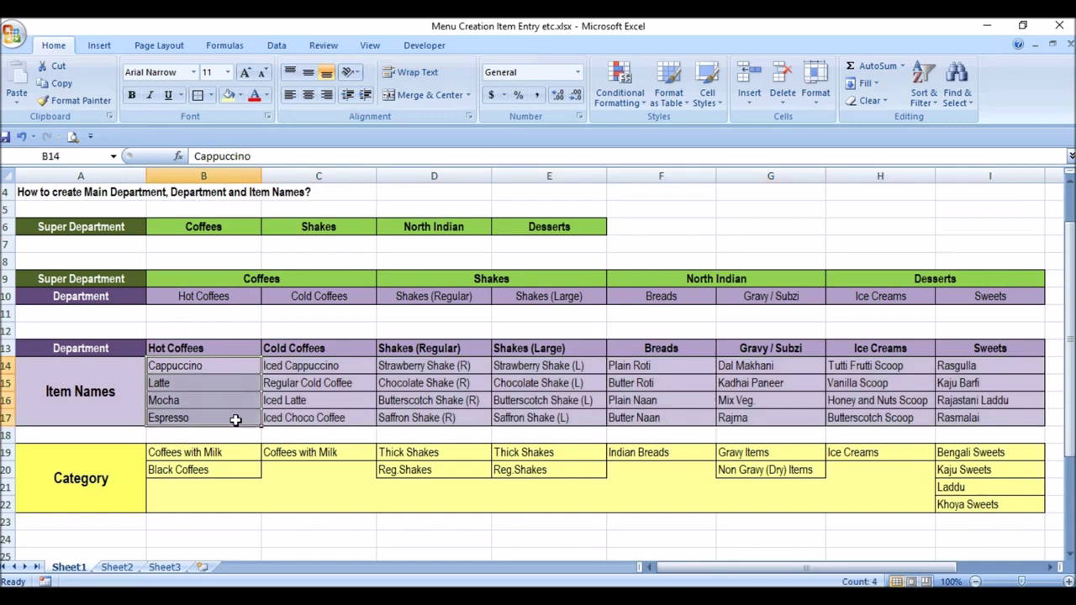
{"action": "left_click_drag", "start_coordinate": [337, 365], "coordinate": [336, 421]}
{"action": "left_click_drag", "start_coordinate": [439, 367], "coordinate": [444, 418]}
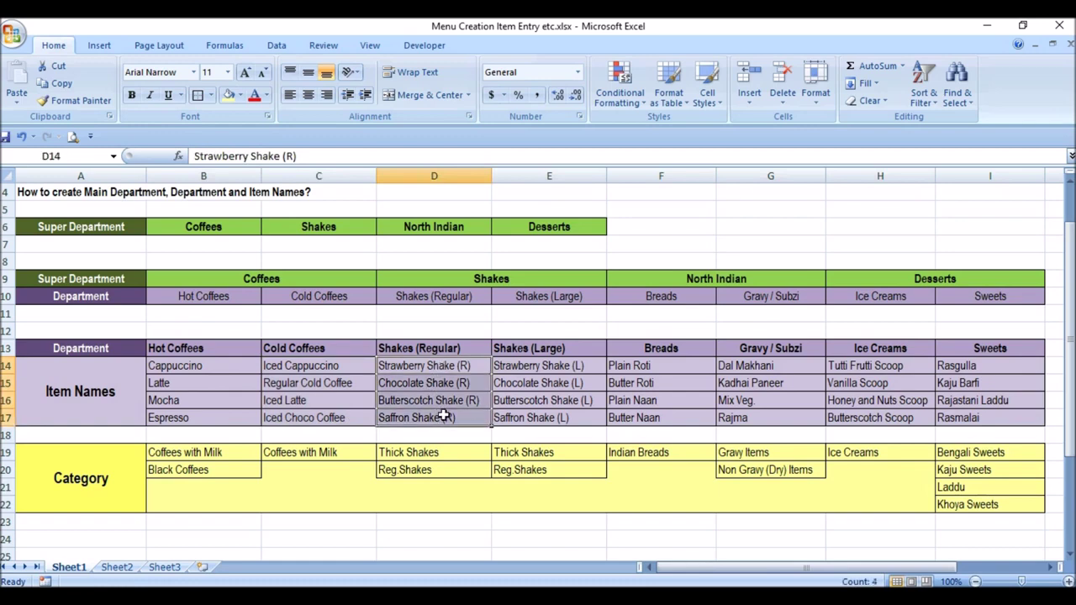
{"action": "left_click_drag", "start_coordinate": [706, 362], "coordinate": [691, 416]}
{"action": "left_click_drag", "start_coordinate": [797, 368], "coordinate": [794, 405]}
{"action": "left_click_drag", "start_coordinate": [889, 366], "coordinate": [890, 416]}
{"action": "left_click_drag", "start_coordinate": [1008, 368], "coordinate": [1005, 418]}
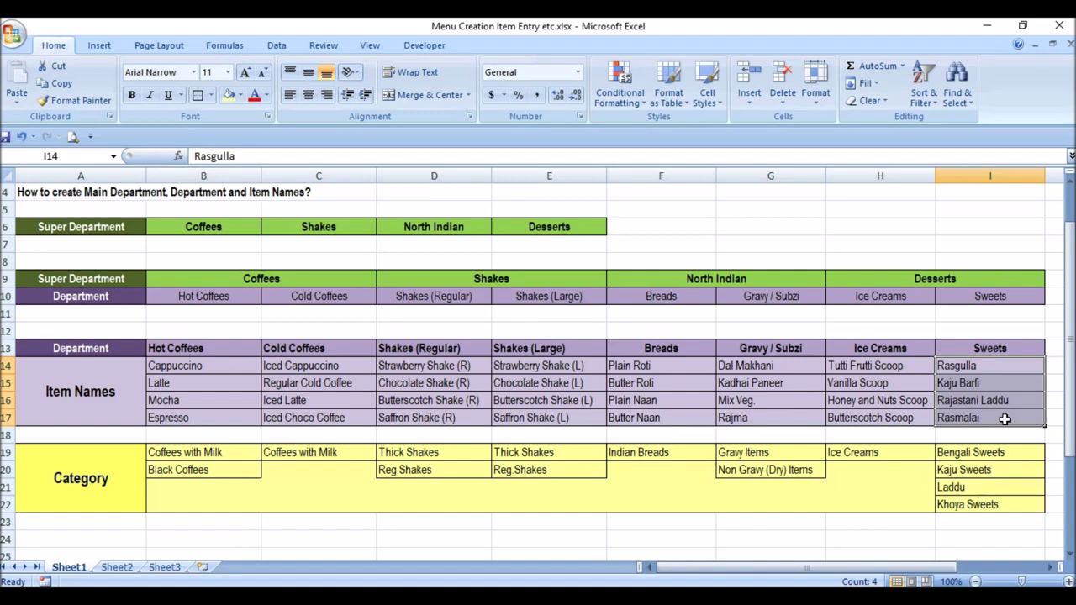
{"action": "left_click_drag", "start_coordinate": [249, 366], "coordinate": [955, 412]}
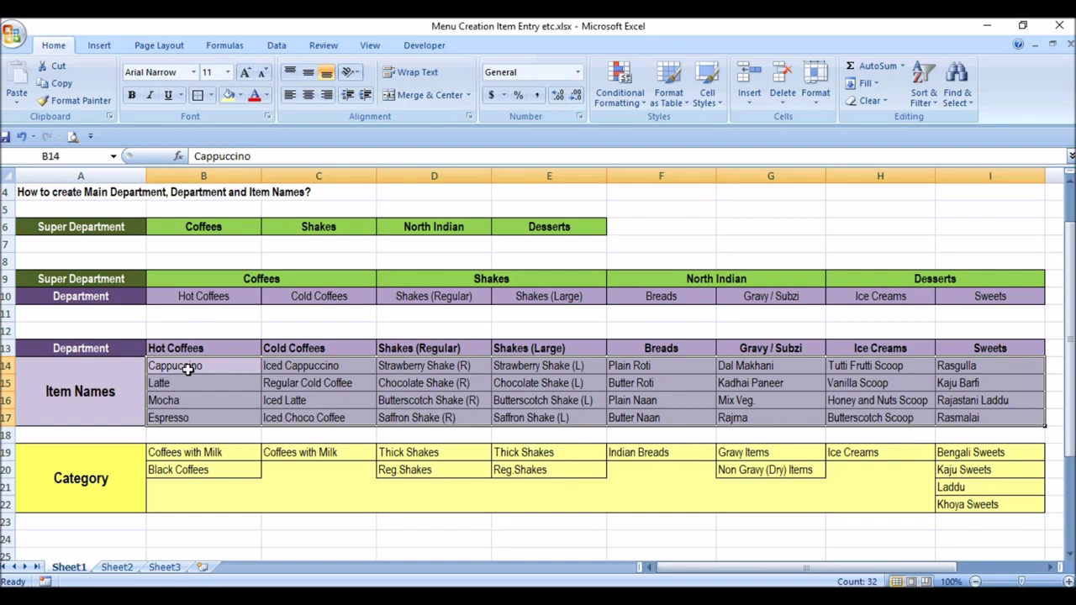
{"action": "left_click", "coordinate": [131, 478]}
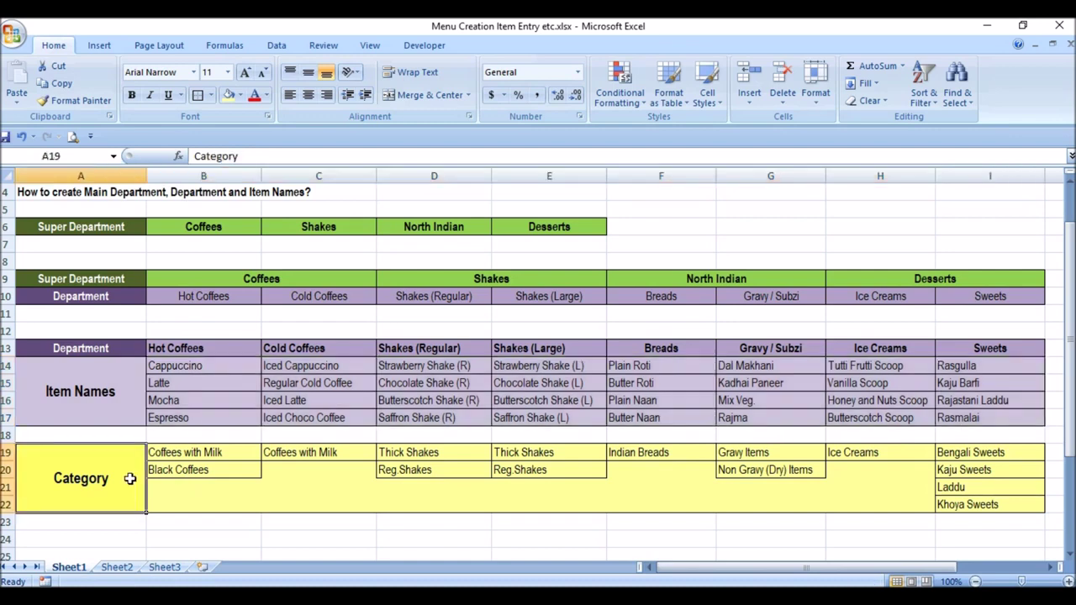
{"action": "left_click_drag", "start_coordinate": [216, 365], "coordinate": [216, 417]}
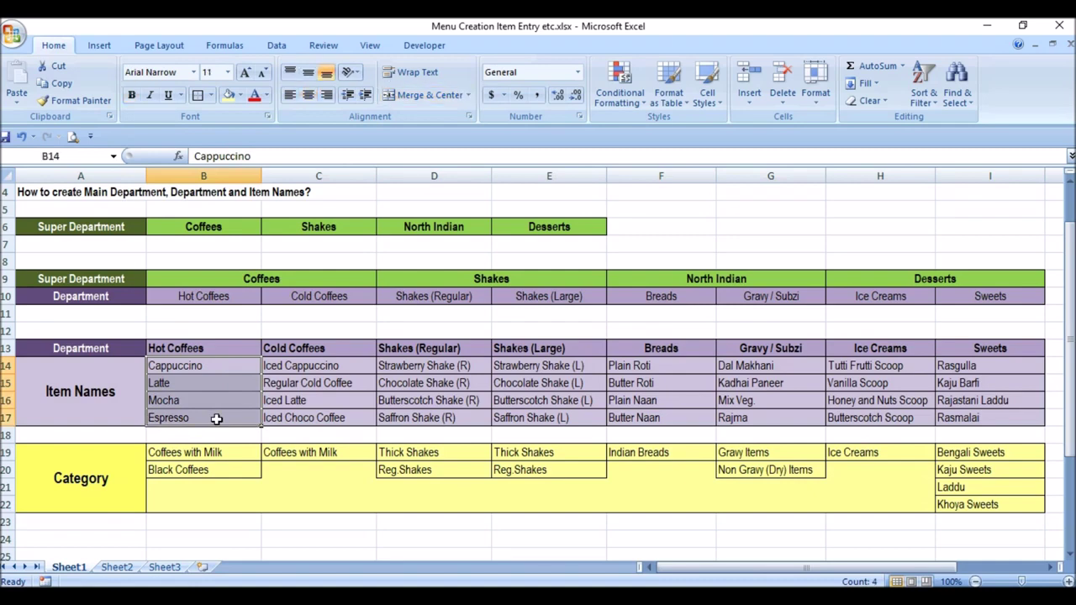
{"action": "left_click", "coordinate": [229, 455]}
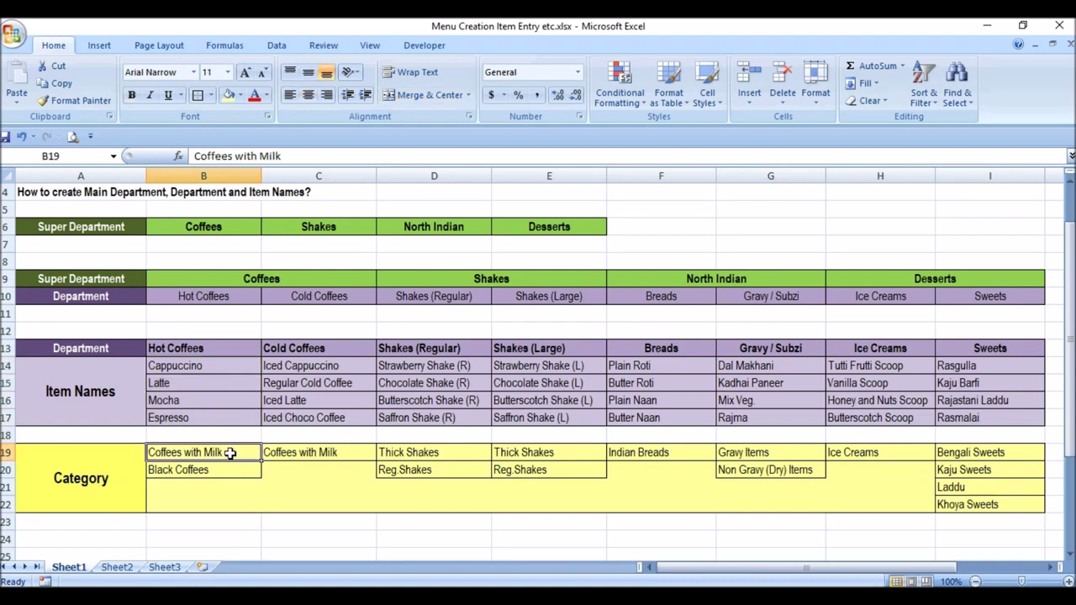
{"action": "left_click_drag", "start_coordinate": [210, 370], "coordinate": [208, 397]}
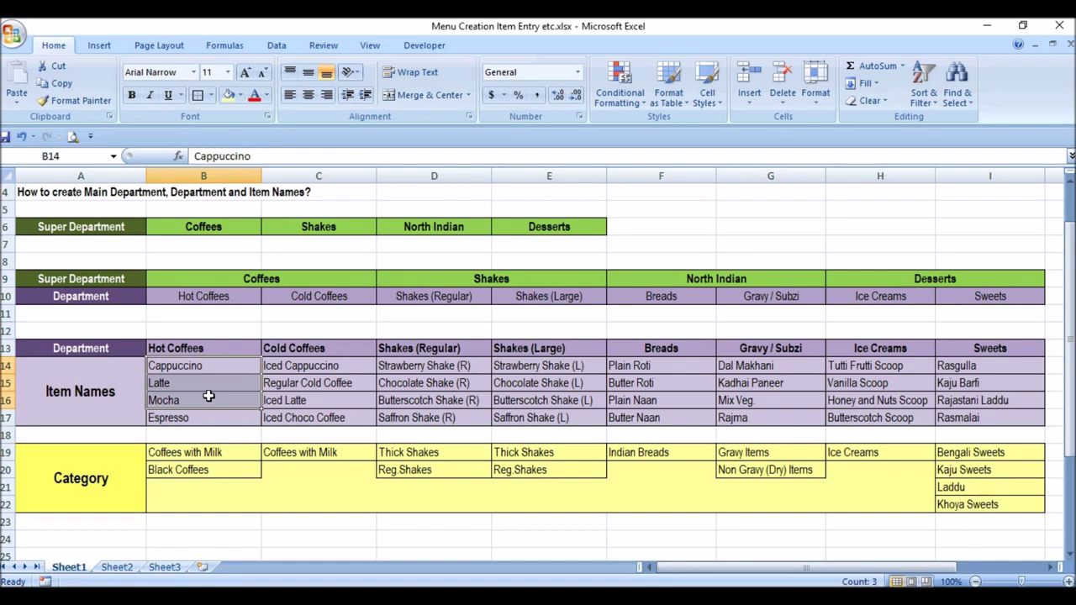
{"action": "left_click", "coordinate": [209, 422]}
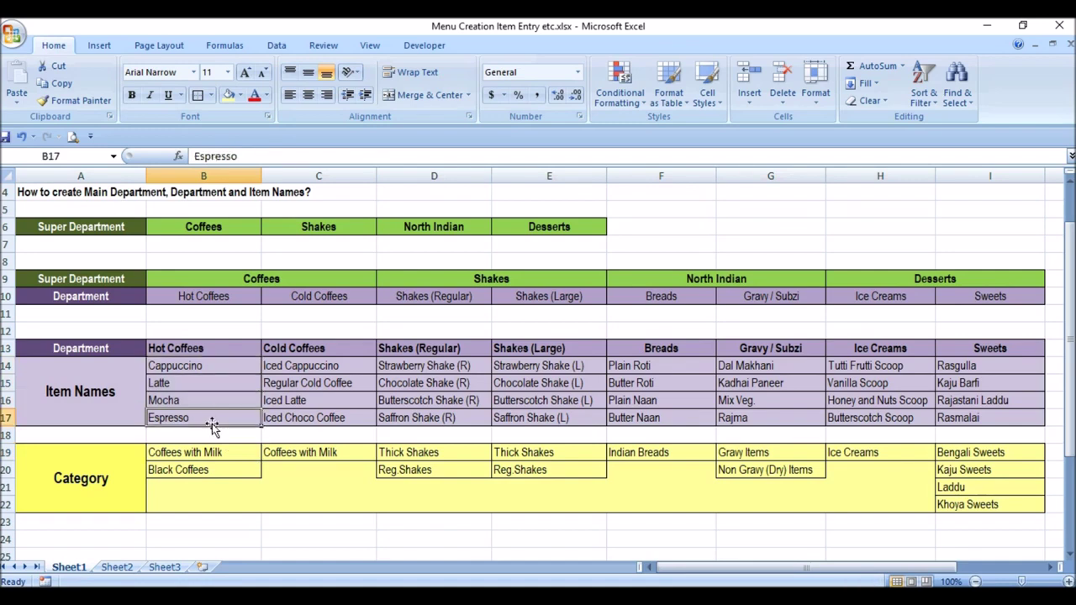
{"action": "left_click", "coordinate": [237, 474]}
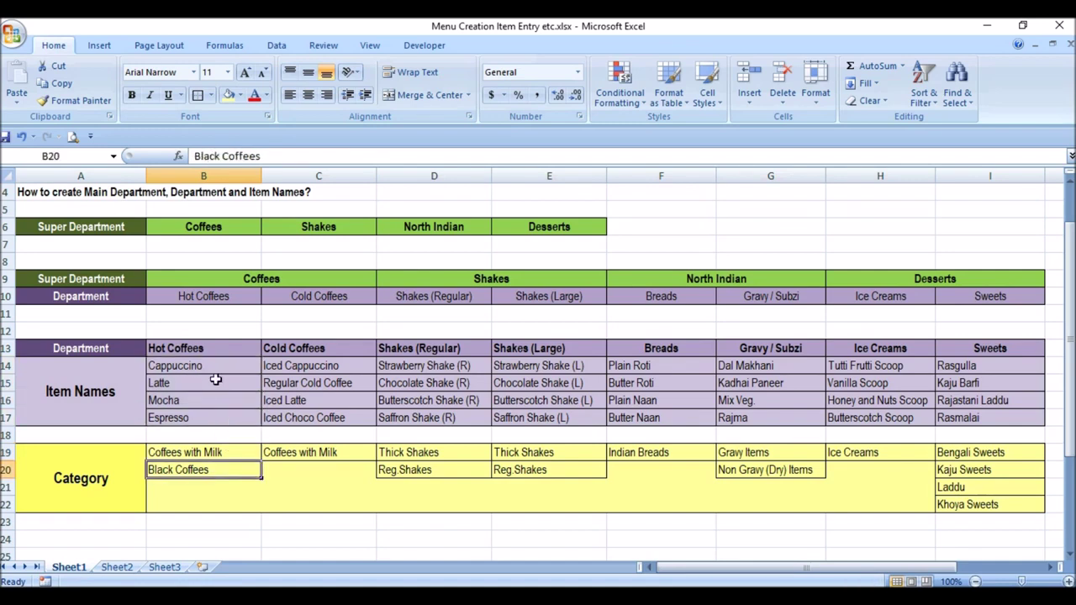
{"action": "left_click_drag", "start_coordinate": [332, 363], "coordinate": [335, 411]}
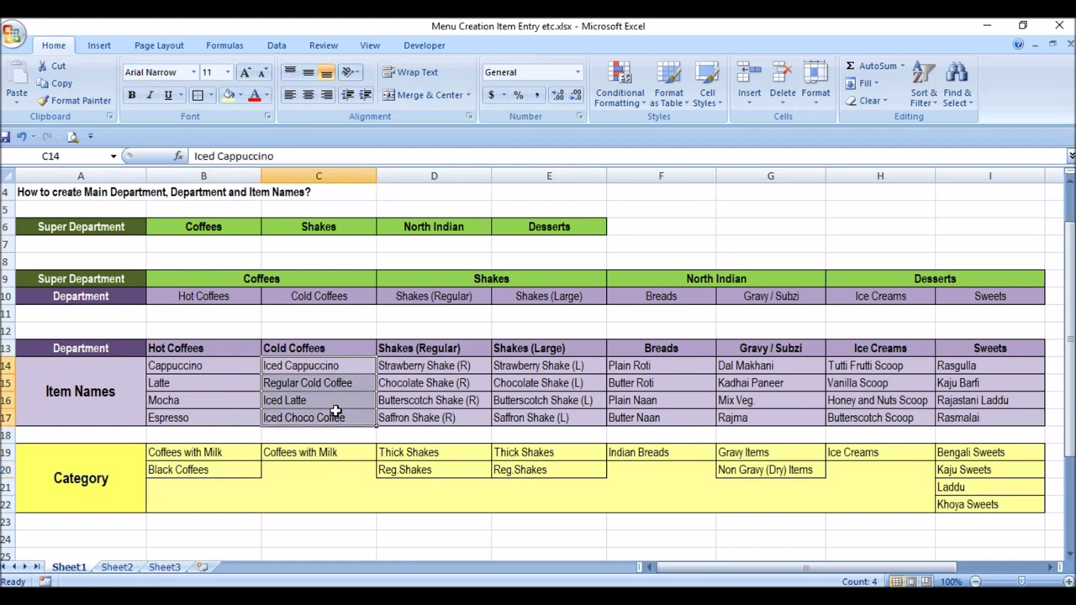
{"action": "left_click_drag", "start_coordinate": [336, 363], "coordinate": [336, 418]}
{"action": "left_click", "coordinate": [334, 448]}
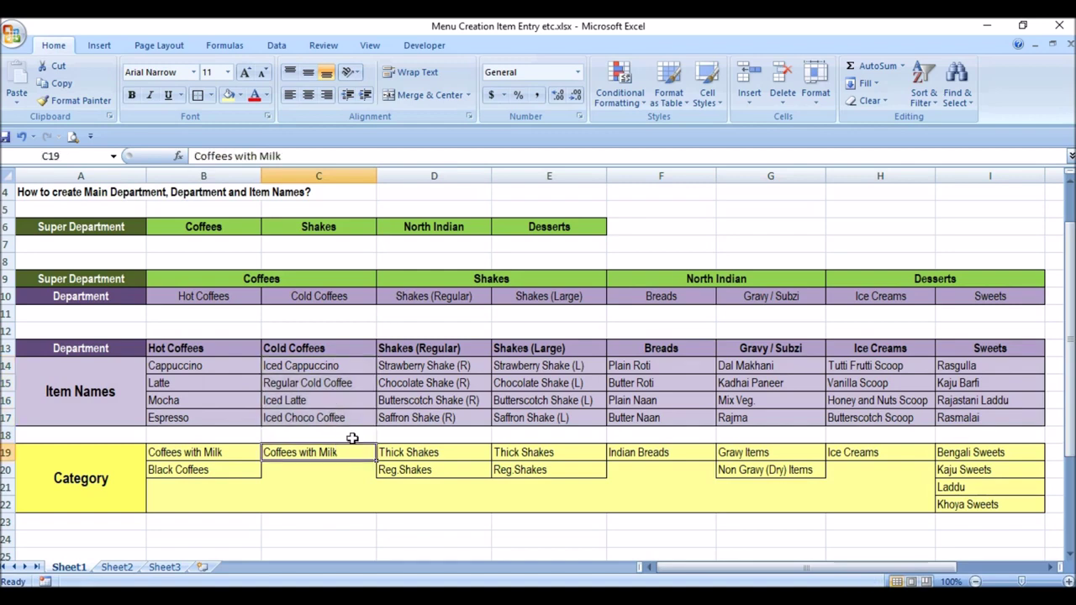
{"action": "left_click_drag", "start_coordinate": [427, 368], "coordinate": [427, 415]}
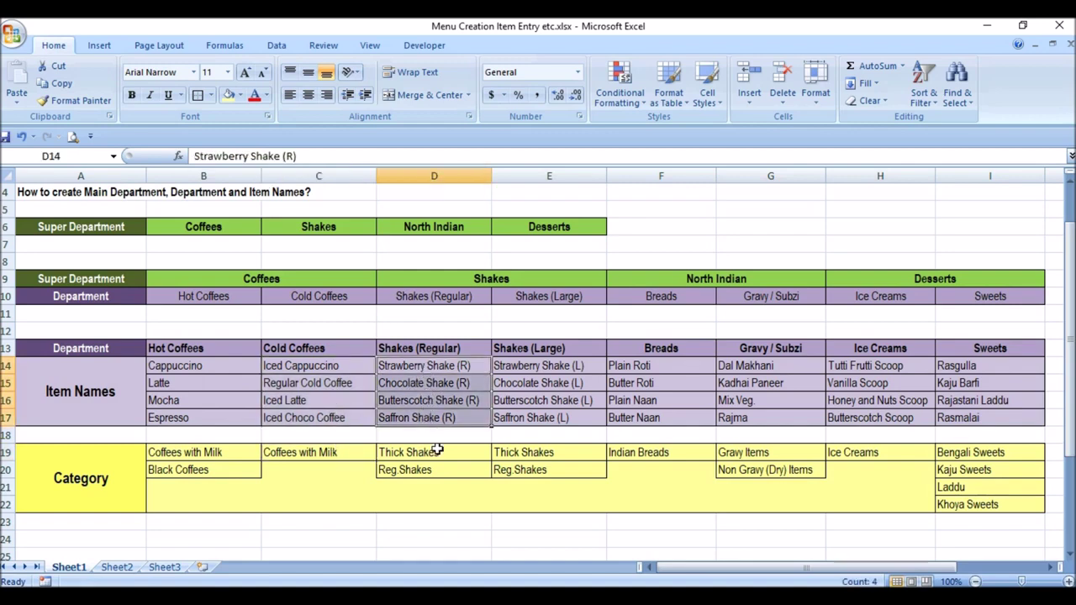
{"action": "left_click", "coordinate": [437, 450]}
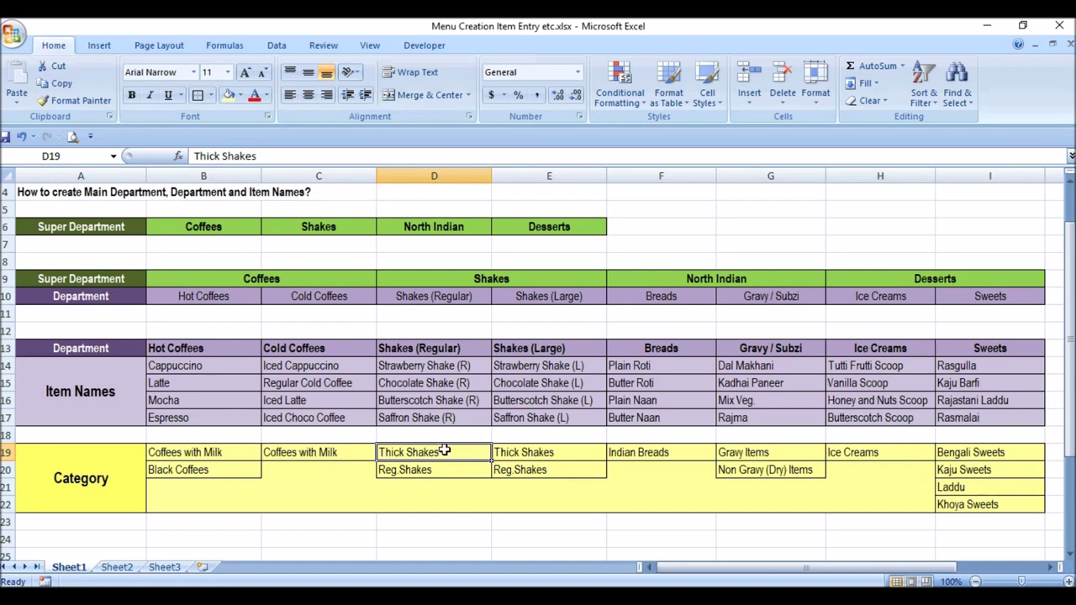
{"action": "left_click", "coordinate": [445, 470]}
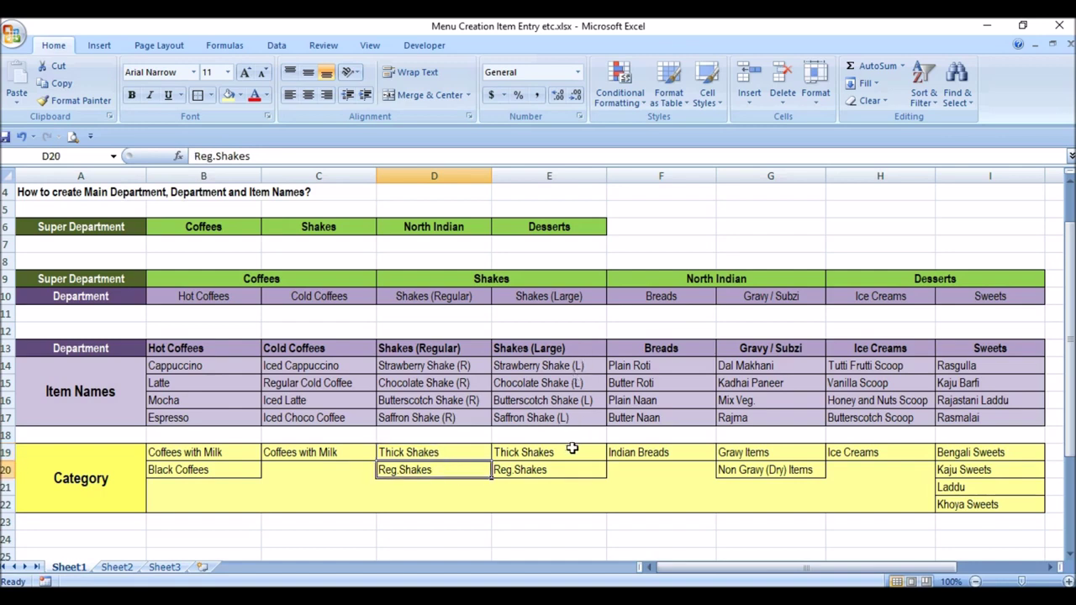
{"action": "left_click_drag", "start_coordinate": [572, 450], "coordinate": [574, 467]}
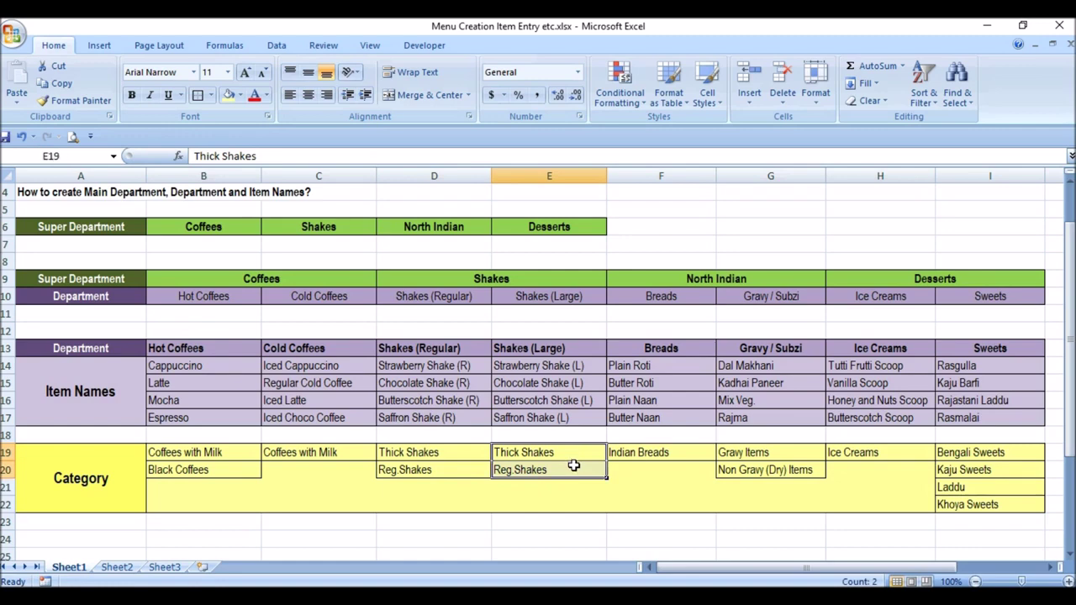
{"action": "left_click", "coordinate": [687, 456]}
{"action": "left_click", "coordinate": [799, 458]}
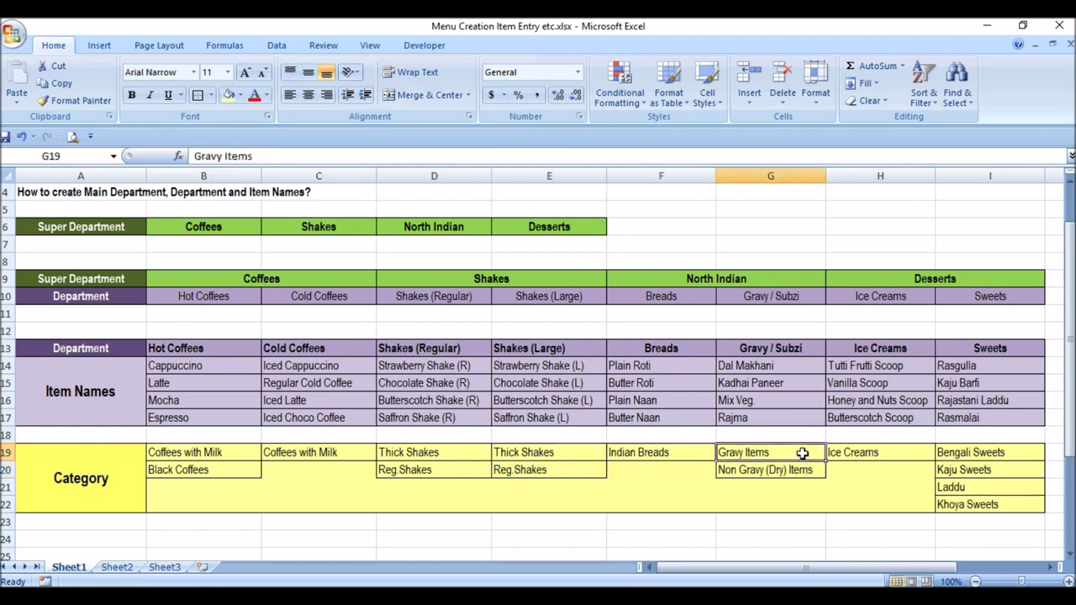
{"action": "left_click", "coordinate": [803, 472]}
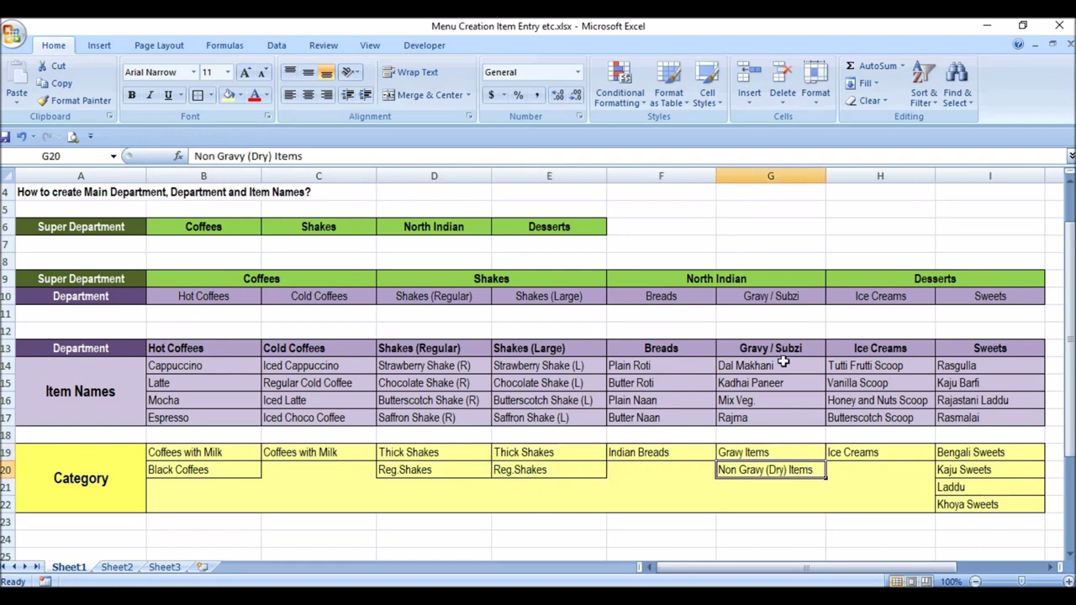
{"action": "left_click_drag", "start_coordinate": [783, 361], "coordinate": [782, 420]}
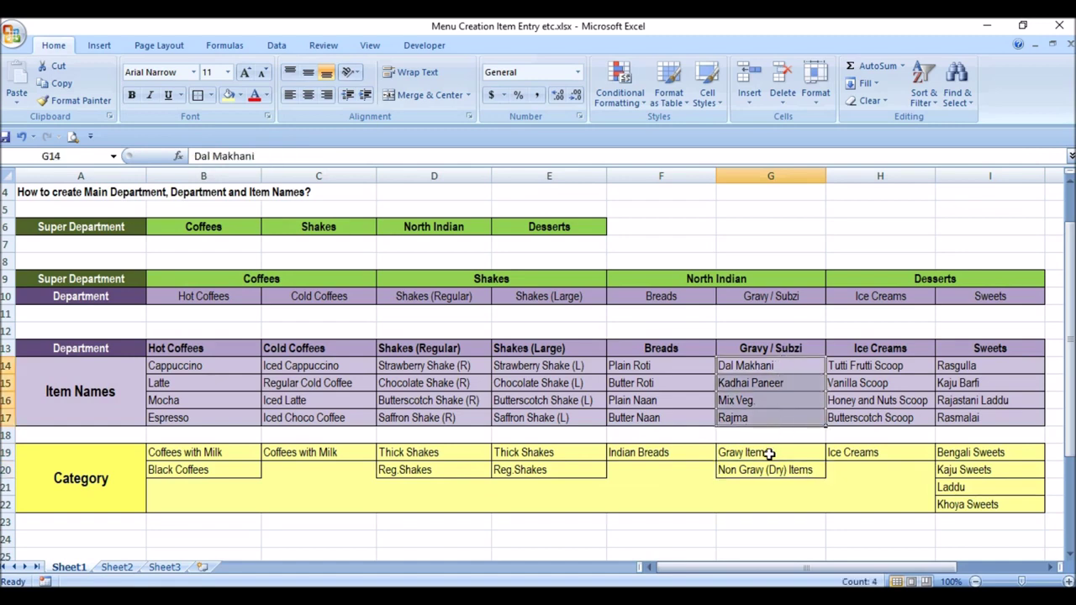
{"action": "left_click", "coordinate": [769, 454]}
{"action": "left_click", "coordinate": [767, 473]}
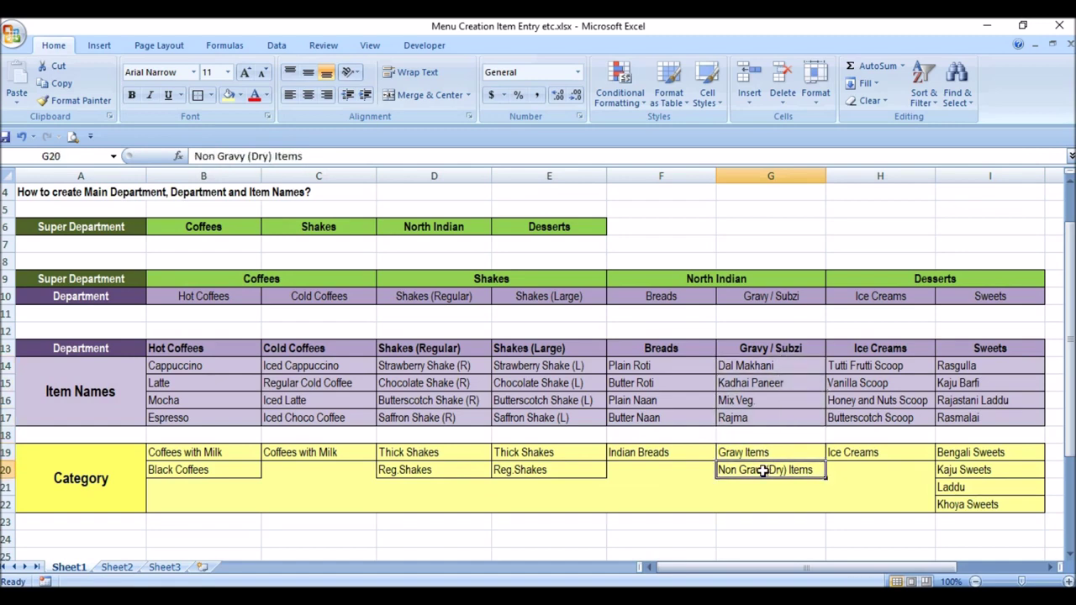
{"action": "left_click", "coordinate": [906, 454]}
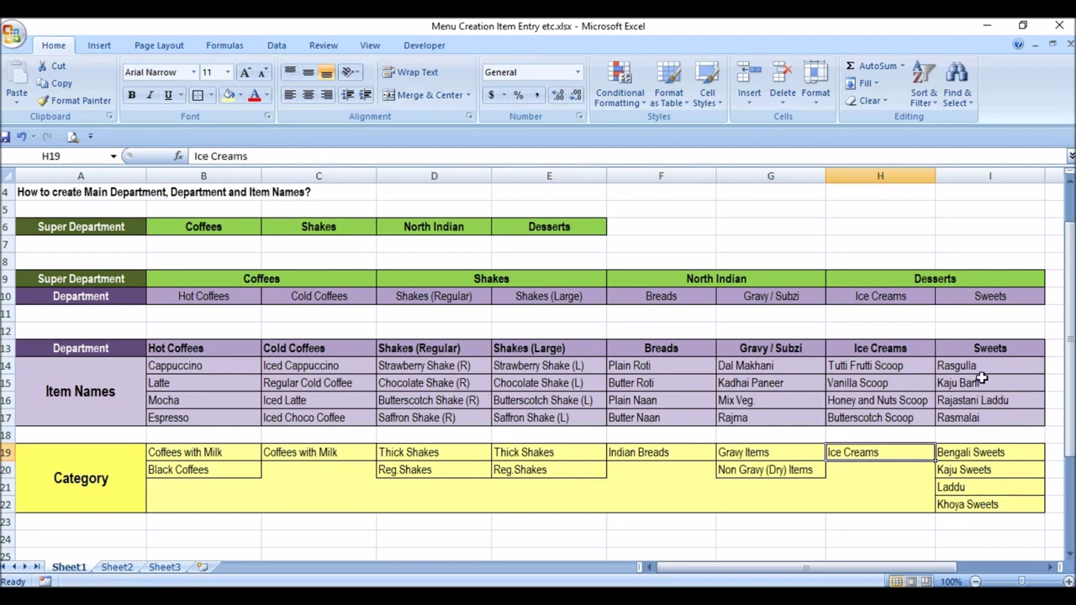
{"action": "left_click_drag", "start_coordinate": [986, 370], "coordinate": [997, 415]}
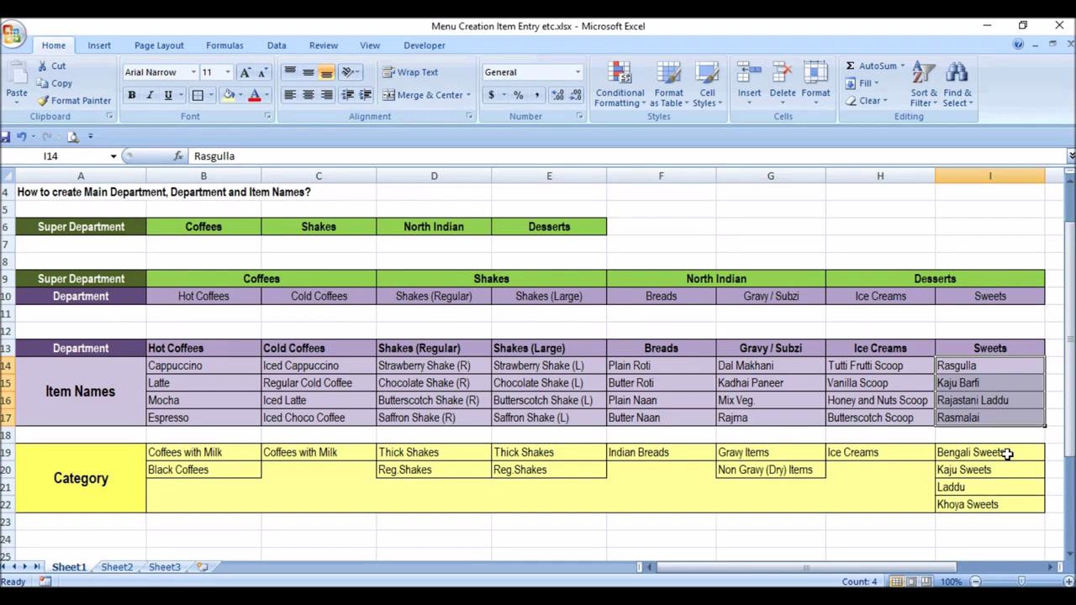
{"action": "left_click_drag", "start_coordinate": [992, 370], "coordinate": [1000, 413]}
{"action": "left_click", "coordinate": [1009, 451]}
{"action": "left_click", "coordinate": [1006, 473]}
{"action": "left_click", "coordinate": [1001, 488]}
{"action": "left_click", "coordinate": [1001, 504]}
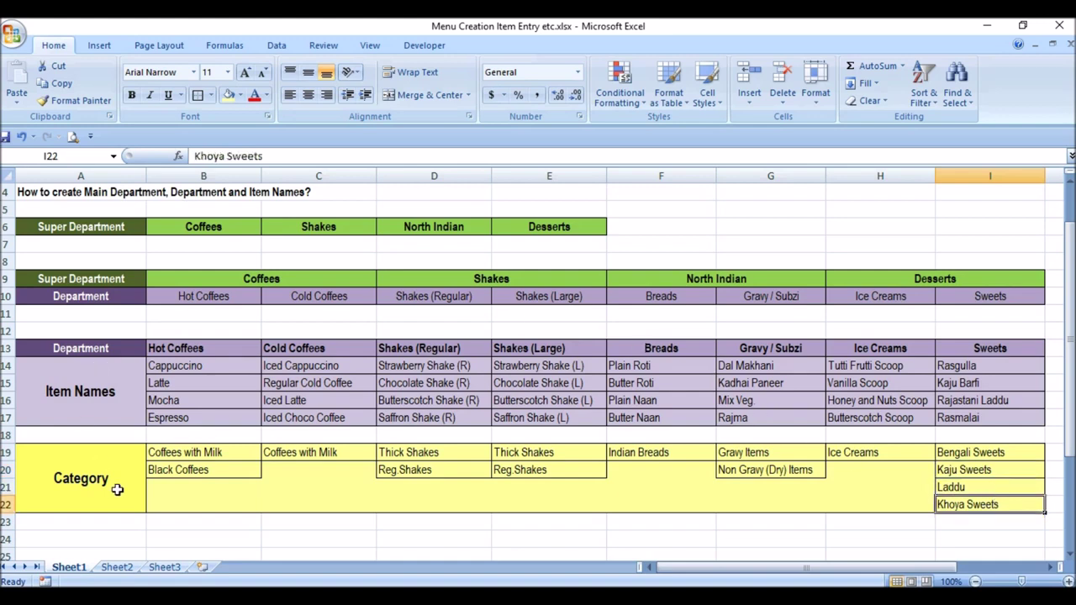
{"action": "left_click_drag", "start_coordinate": [203, 366], "coordinate": [963, 420]}
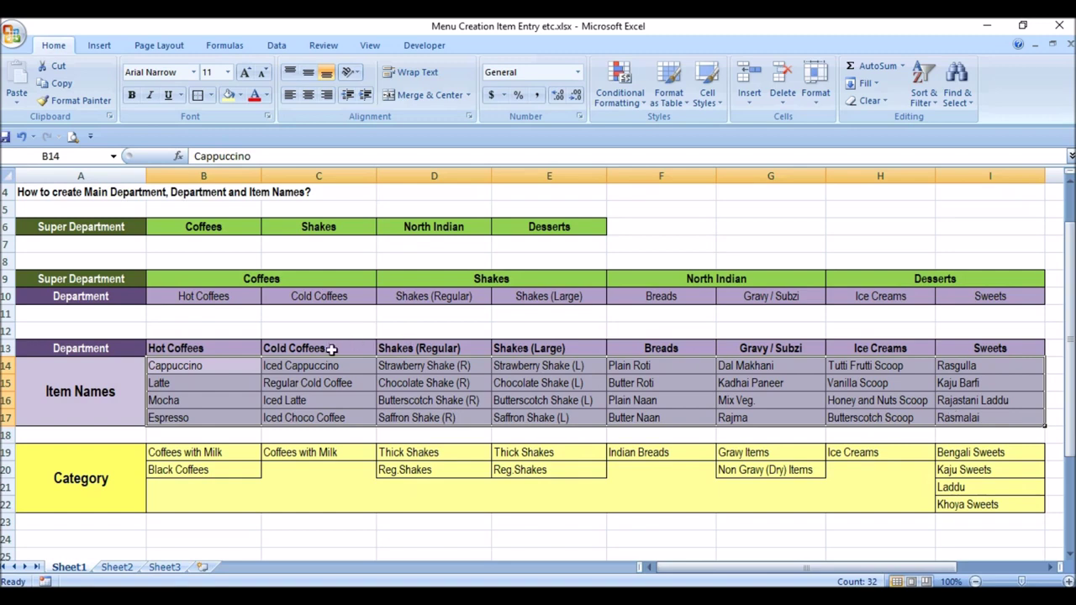
{"action": "left_click_drag", "start_coordinate": [244, 367], "coordinate": [251, 411]}
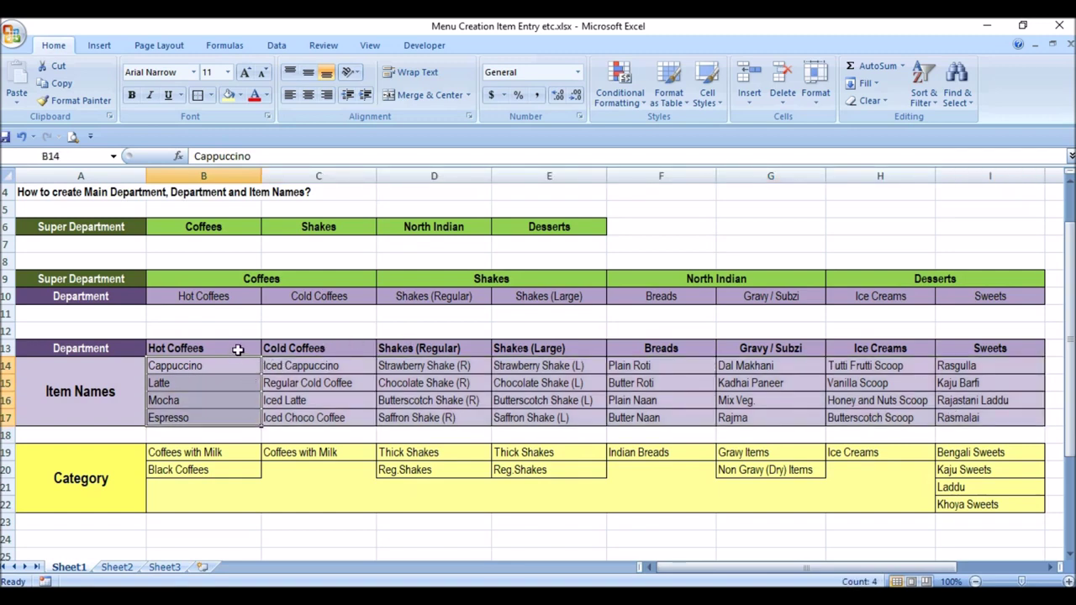
{"action": "left_click", "coordinate": [238, 350]}
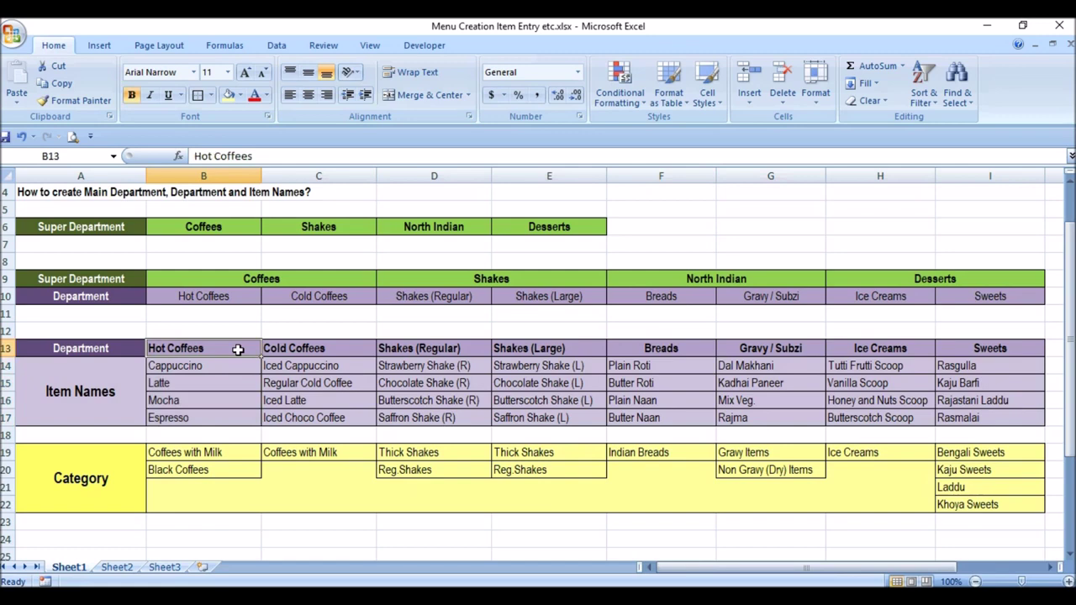
{"action": "left_click_drag", "start_coordinate": [242, 368], "coordinate": [241, 414]}
{"action": "left_click", "coordinate": [340, 352]}
{"action": "left_click_drag", "start_coordinate": [346, 369], "coordinate": [336, 417]}
{"action": "left_click", "coordinate": [448, 351]}
{"action": "left_click_drag", "start_coordinate": [459, 363], "coordinate": [459, 421]}
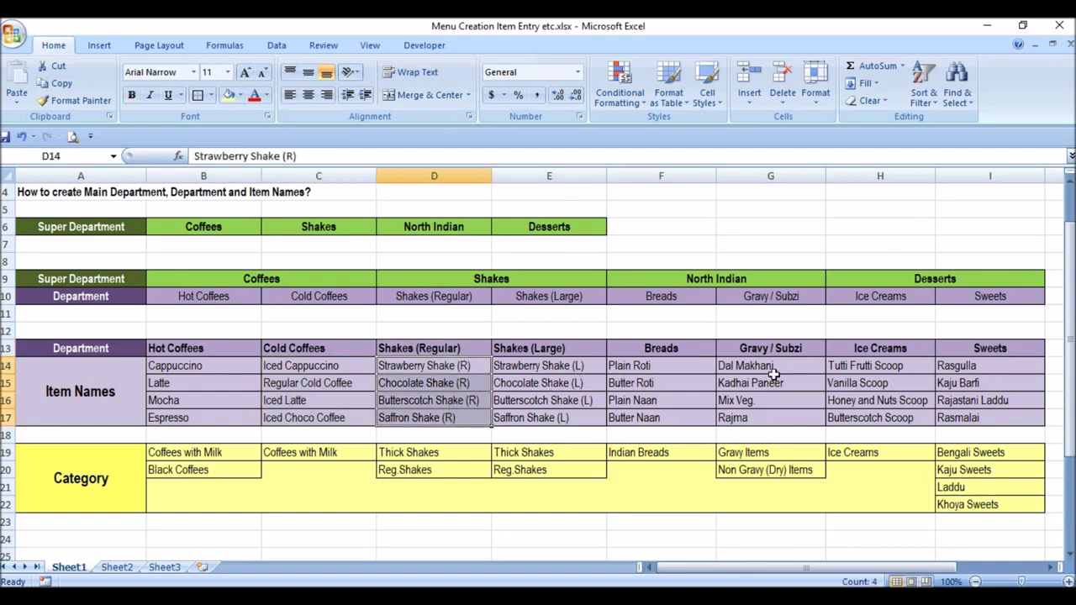
{"action": "left_click_drag", "start_coordinate": [990, 368], "coordinate": [992, 418]}
{"action": "left_click", "coordinate": [1013, 348]}
{"action": "left_click_drag", "start_coordinate": [906, 368], "coordinate": [910, 418]}
{"action": "left_click", "coordinate": [904, 349]}
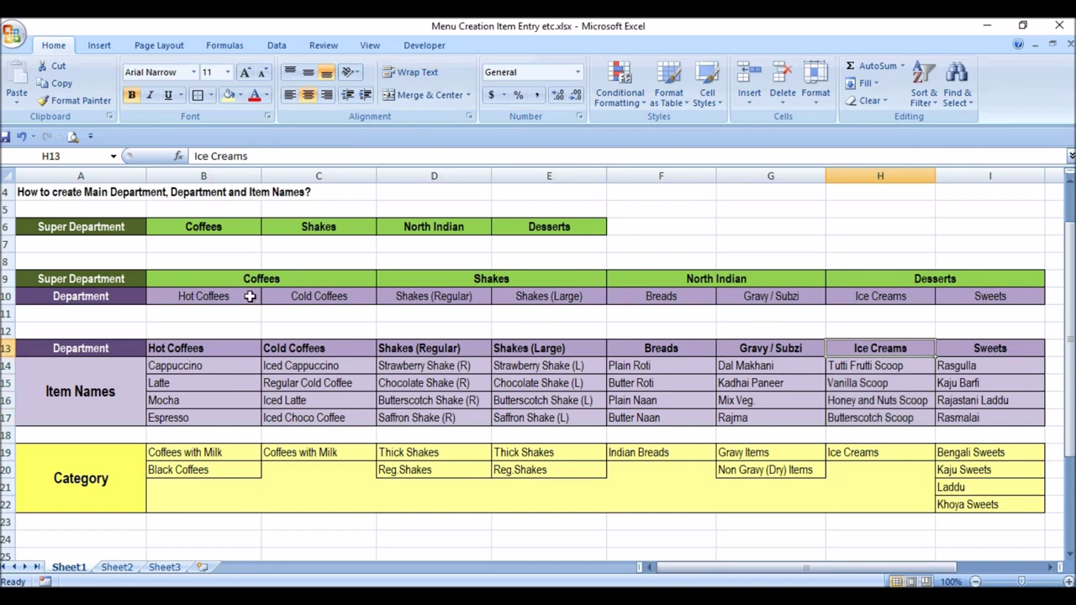
{"action": "left_click_drag", "start_coordinate": [252, 296], "coordinate": [297, 296]}
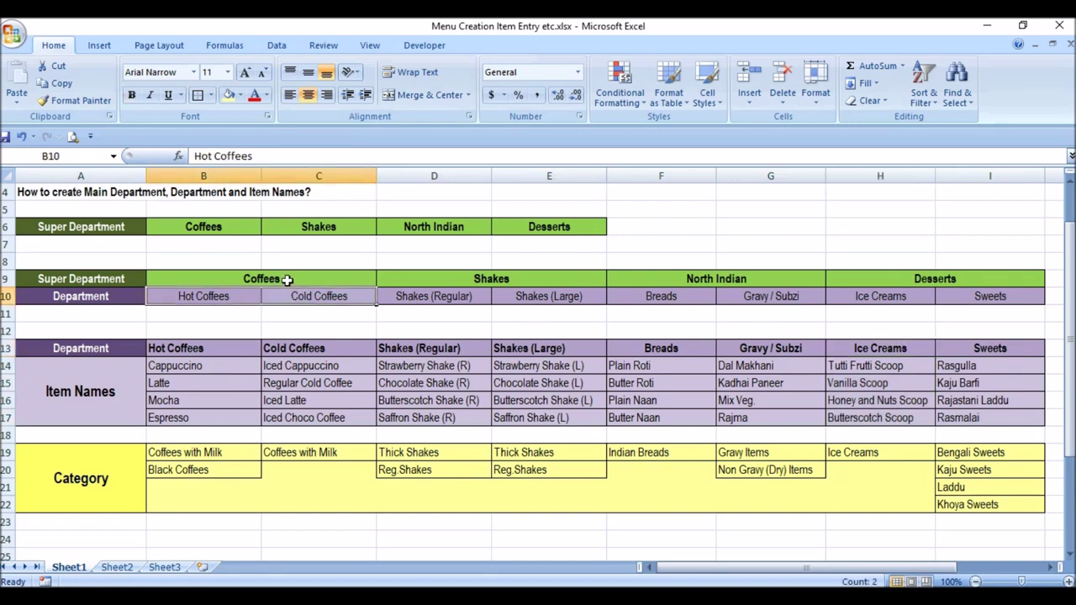
{"action": "left_click", "coordinate": [252, 294]}
{"action": "left_click", "coordinate": [281, 296]}
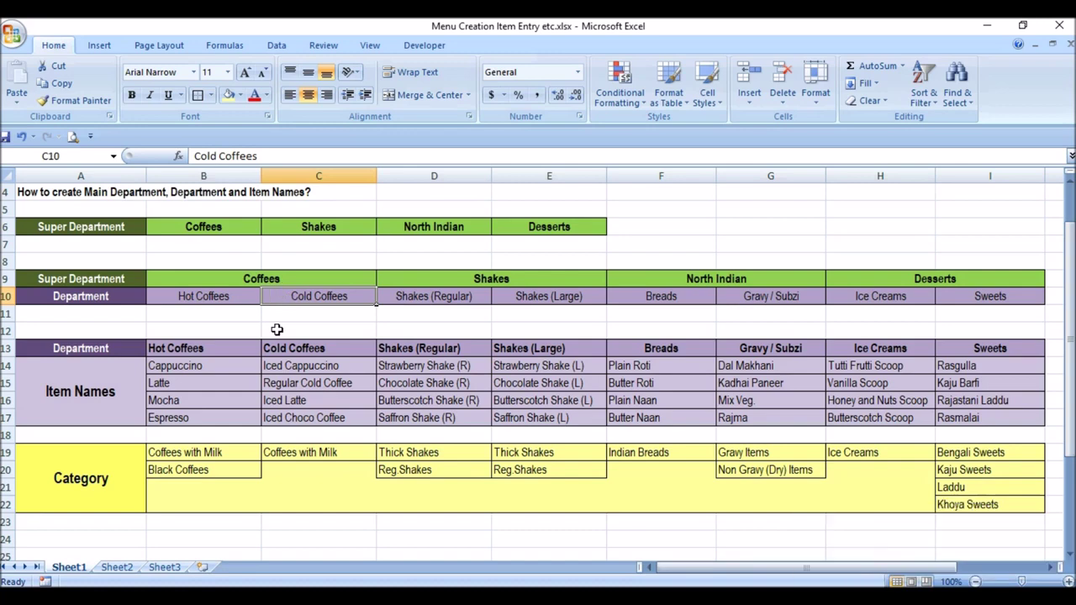
{"action": "left_click", "coordinate": [251, 296]}
{"action": "left_click", "coordinate": [300, 296]}
{"action": "left_click", "coordinate": [302, 278]}
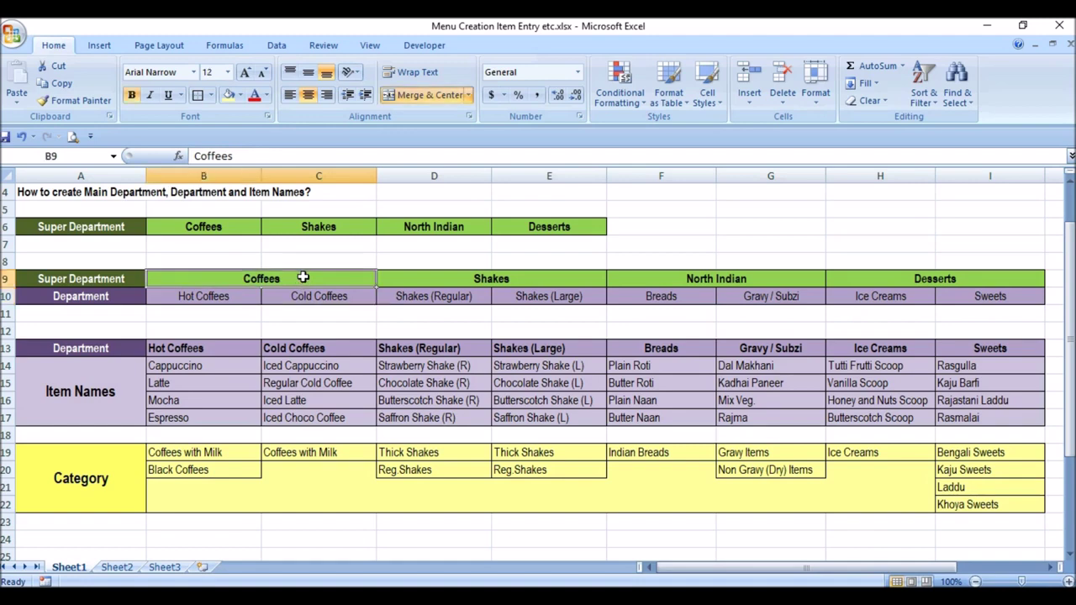
{"action": "left_click", "coordinate": [137, 283]}
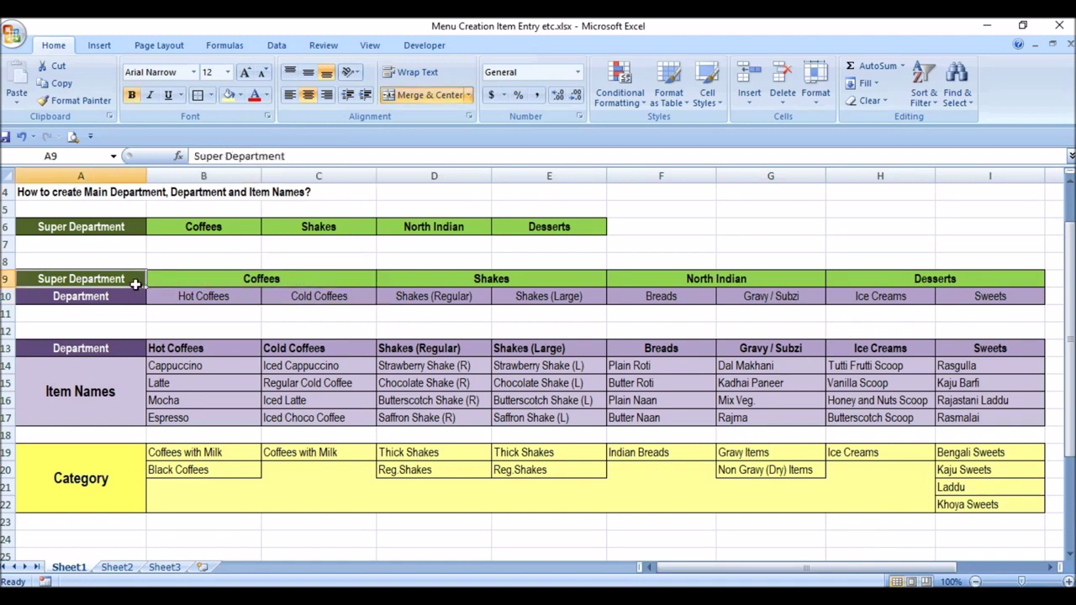
{"action": "left_click", "coordinate": [240, 296]}
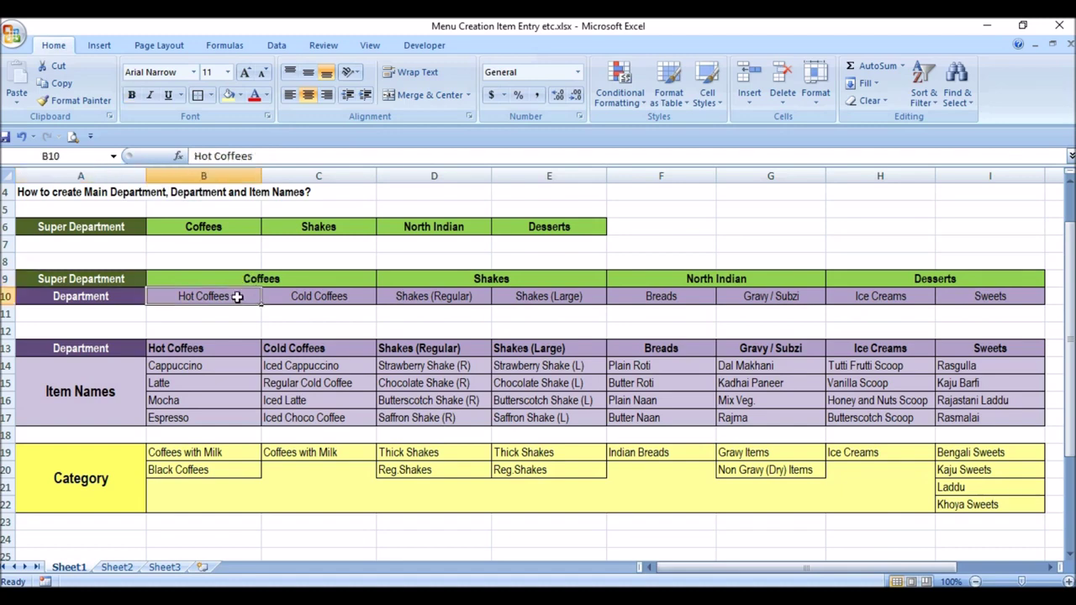
{"action": "left_click", "coordinate": [323, 298]}
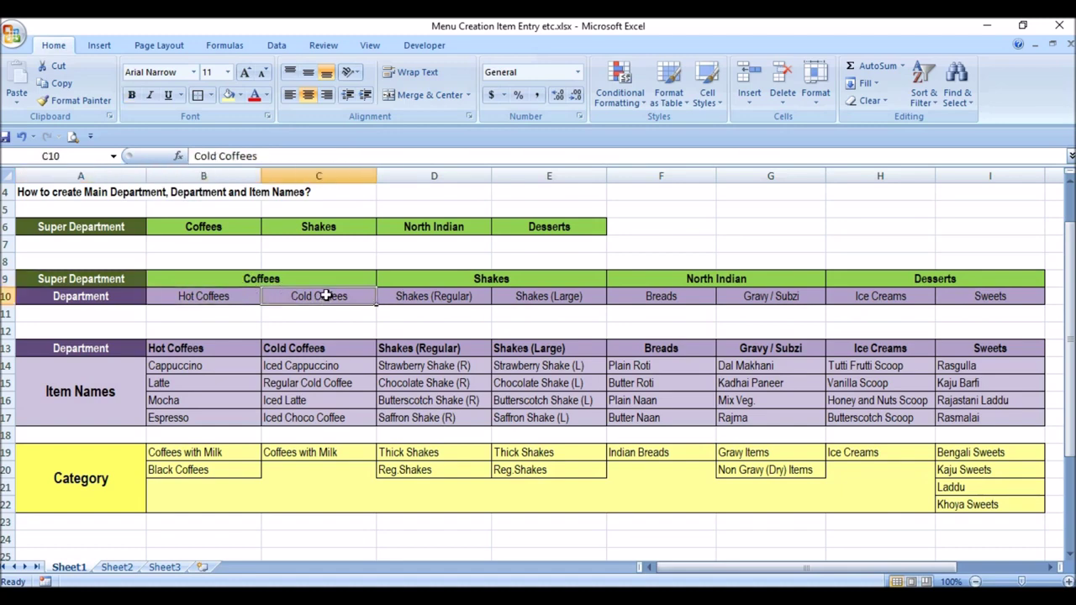
{"action": "left_click", "coordinate": [489, 284]}
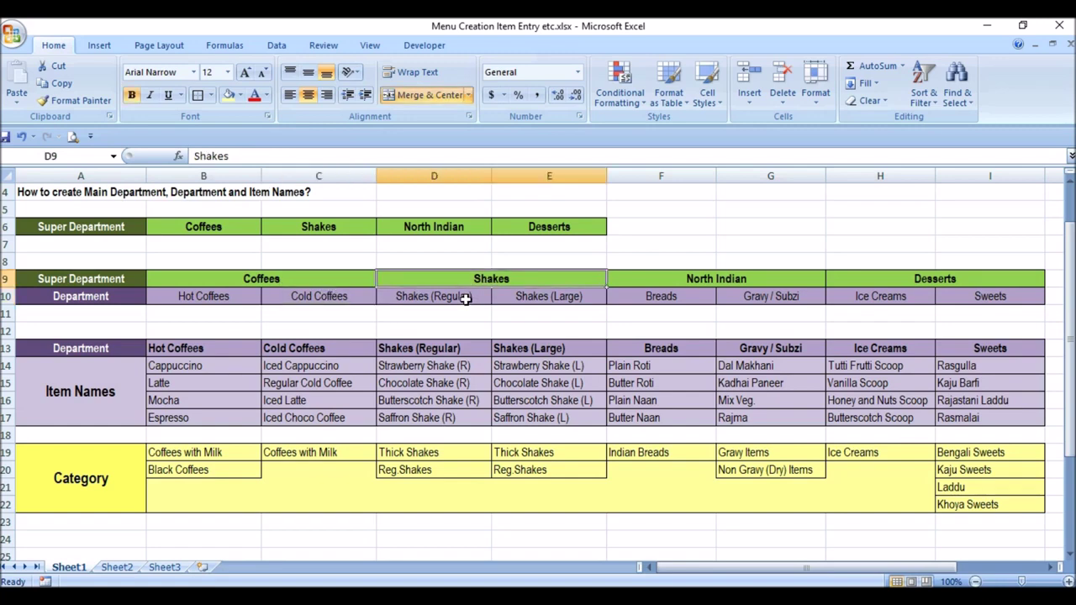
{"action": "left_click", "coordinate": [465, 298]}
{"action": "left_click", "coordinate": [525, 294]}
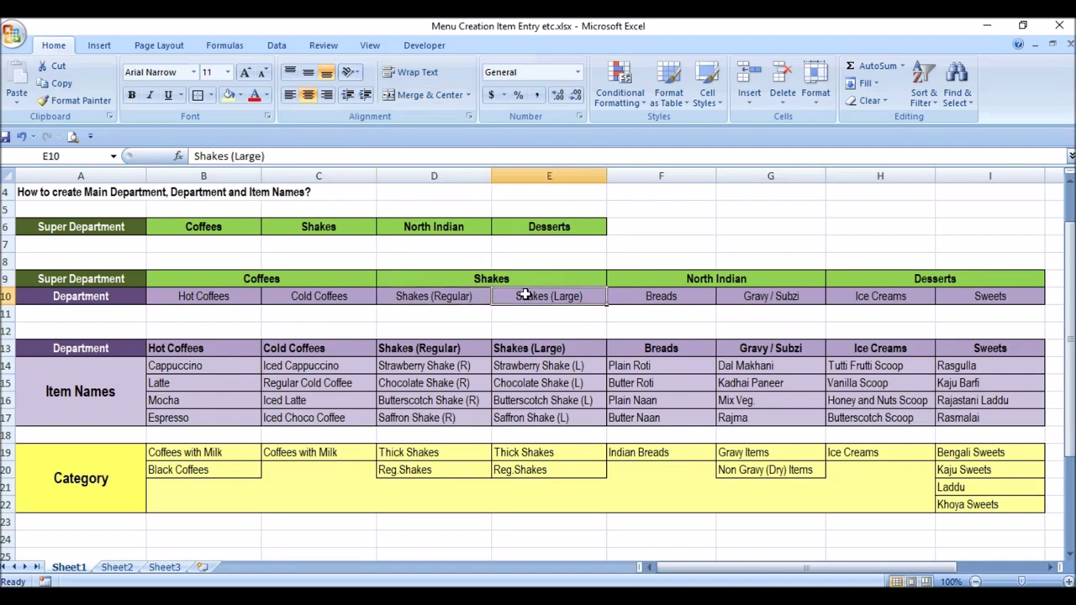
{"action": "left_click", "coordinate": [746, 278]}
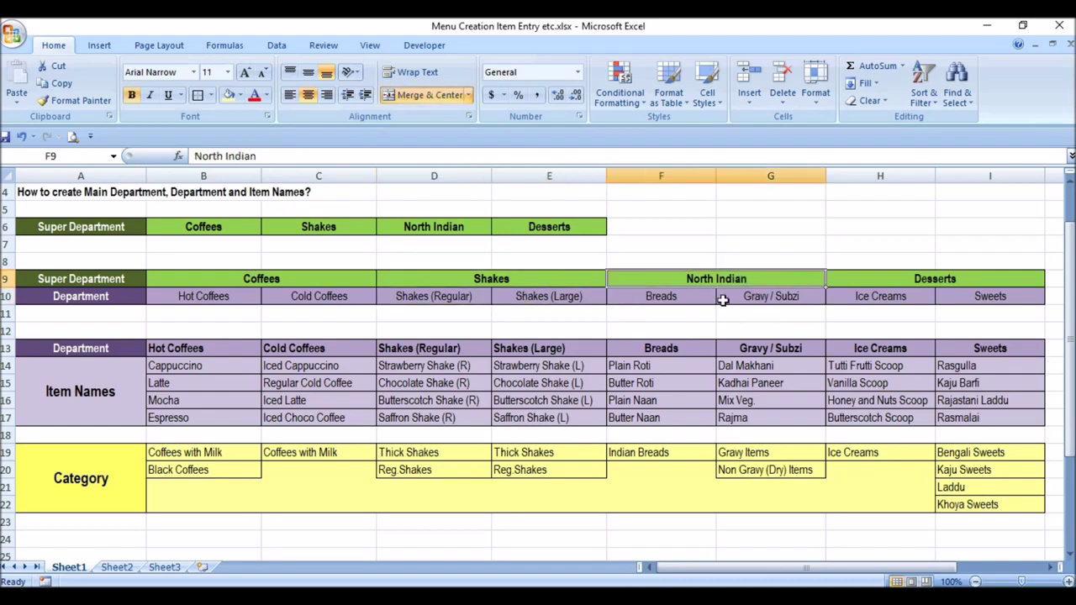
{"action": "left_click", "coordinate": [684, 298]}
{"action": "left_click", "coordinate": [747, 301]}
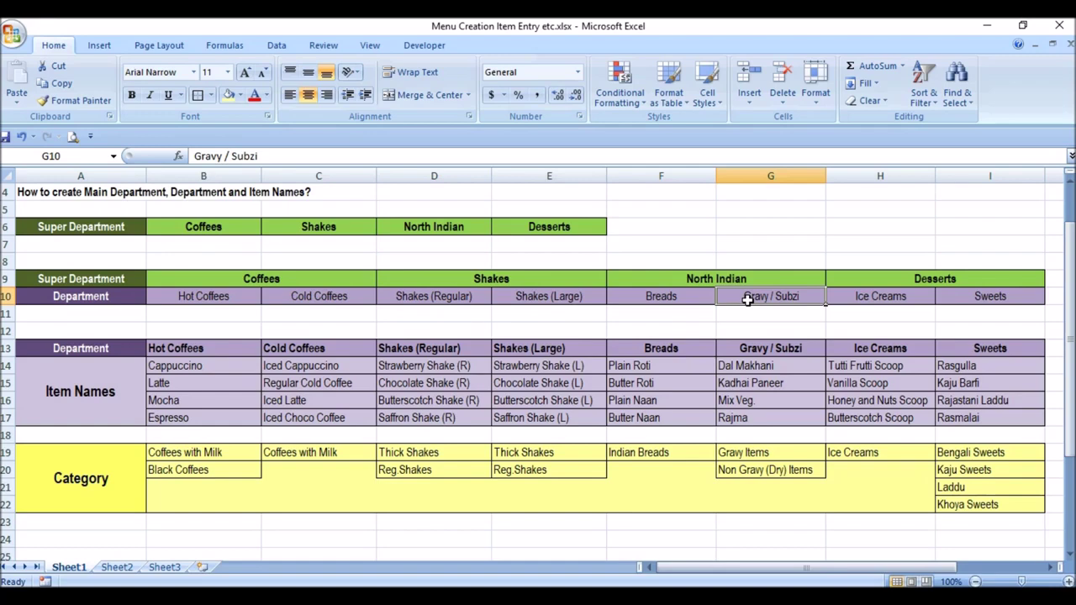
{"action": "left_click", "coordinate": [910, 281]}
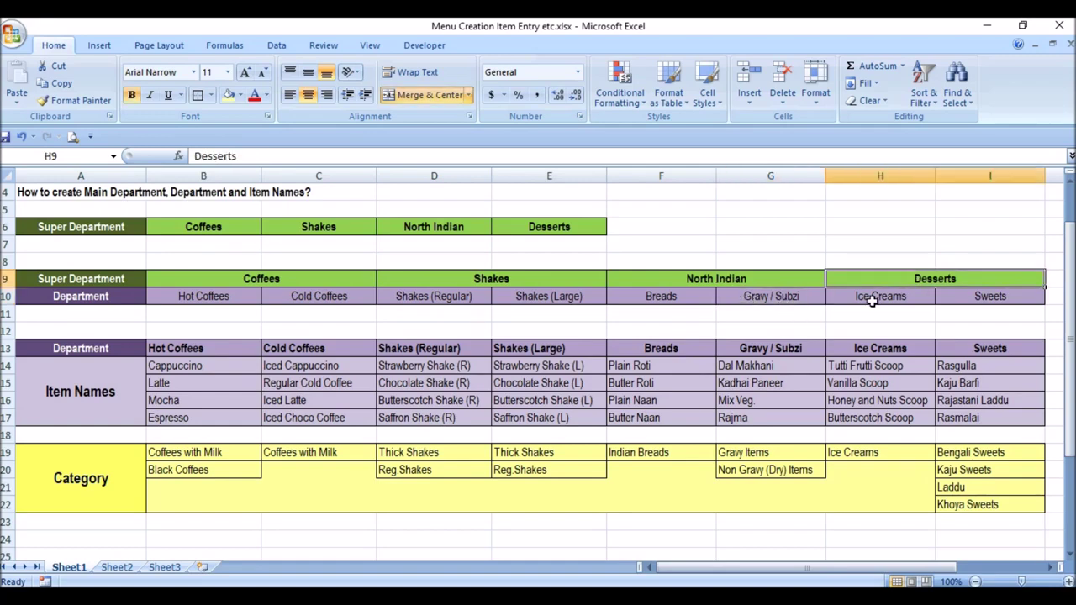
{"action": "left_click", "coordinate": [909, 299]}
{"action": "left_click", "coordinate": [964, 298]}
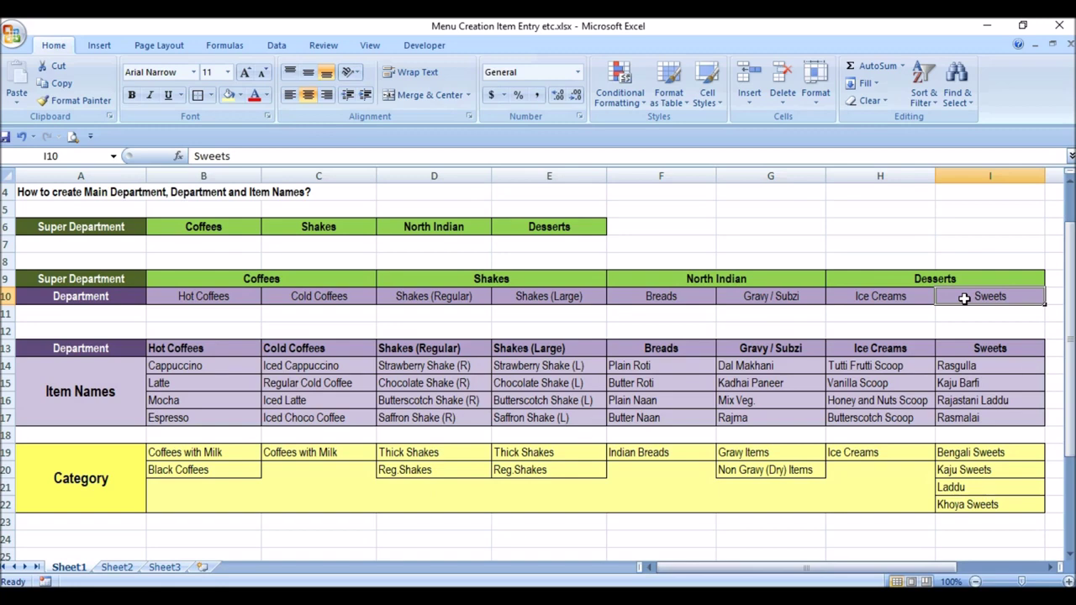
{"action": "left_click", "coordinate": [236, 279]}
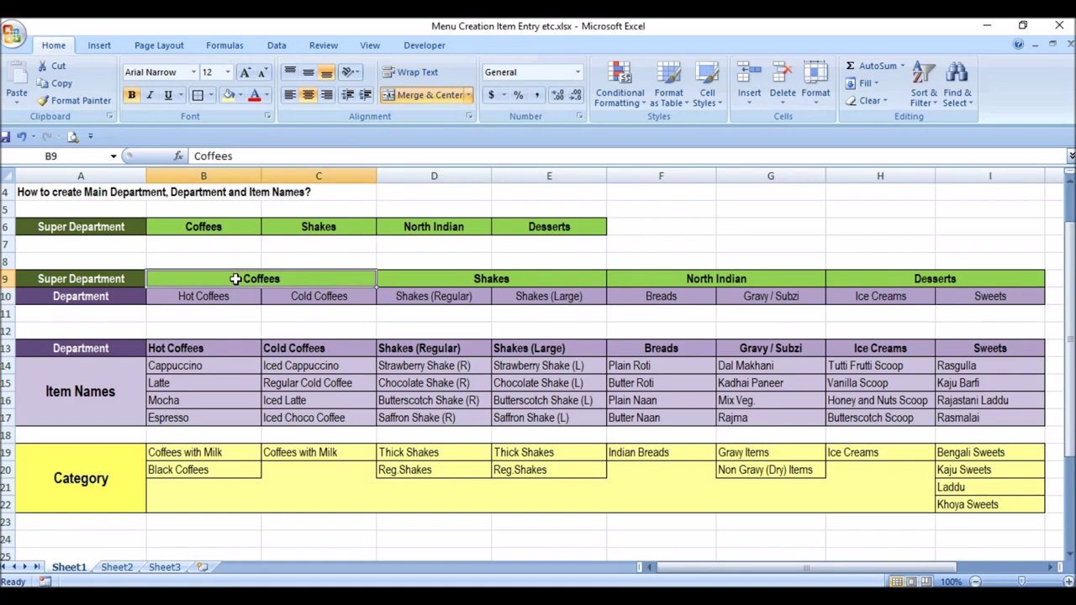
{"action": "left_click", "coordinate": [225, 230]}
{"action": "left_click", "coordinate": [127, 226]}
{"action": "left_click", "coordinate": [183, 227]}
{"action": "left_click_drag", "start_coordinate": [215, 228], "coordinate": [563, 228]}
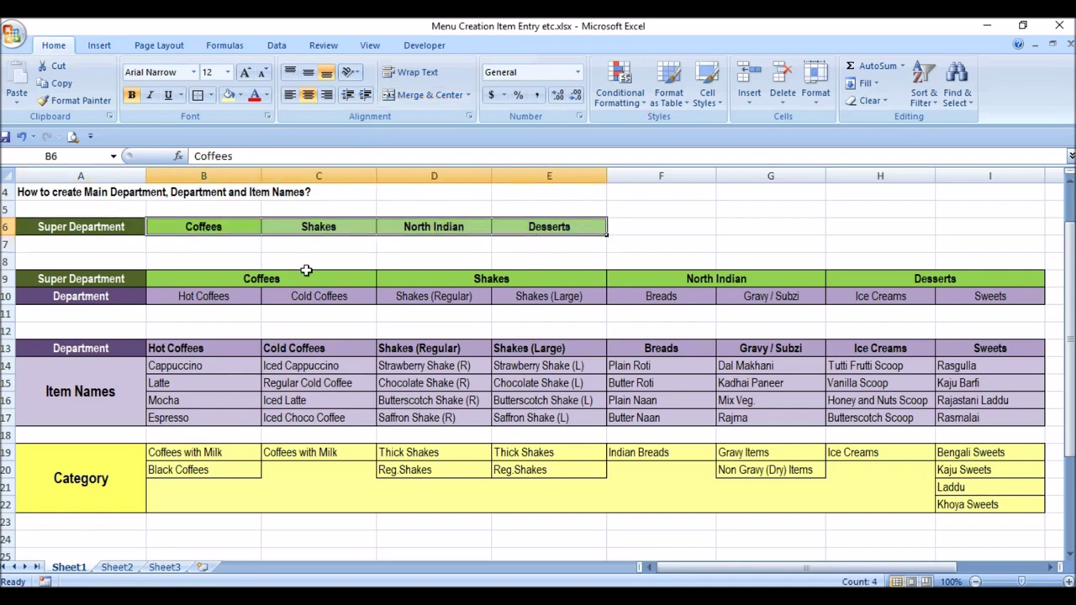
{"action": "left_click", "coordinate": [211, 278]}
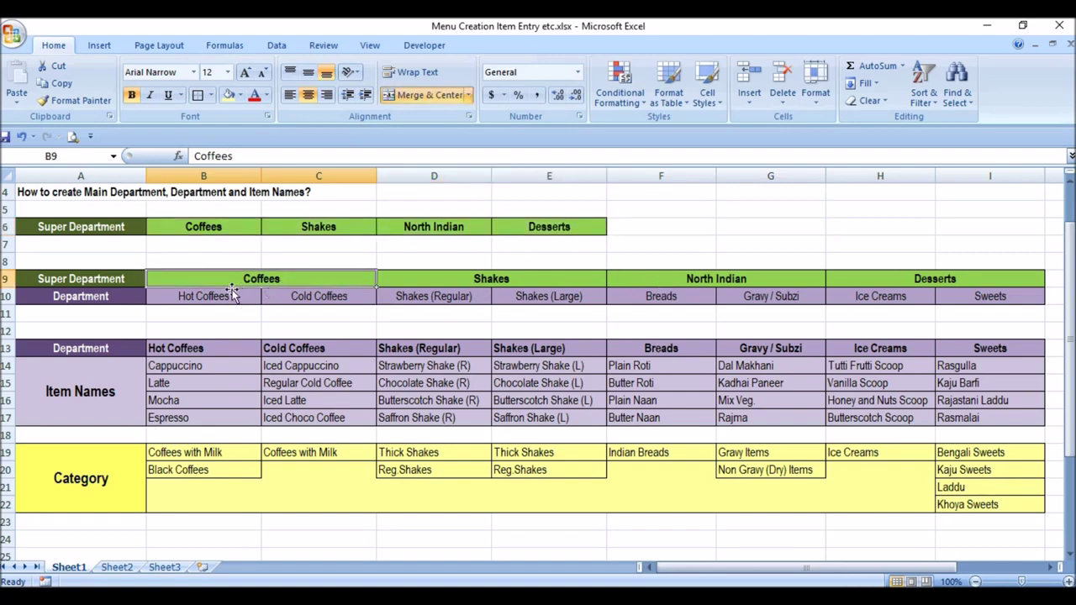
{"action": "left_click_drag", "start_coordinate": [228, 293], "coordinate": [332, 296]}
{"action": "left_click_drag", "start_coordinate": [450, 294], "coordinate": [495, 295]}
{"action": "left_click_drag", "start_coordinate": [664, 301], "coordinate": [742, 286]}
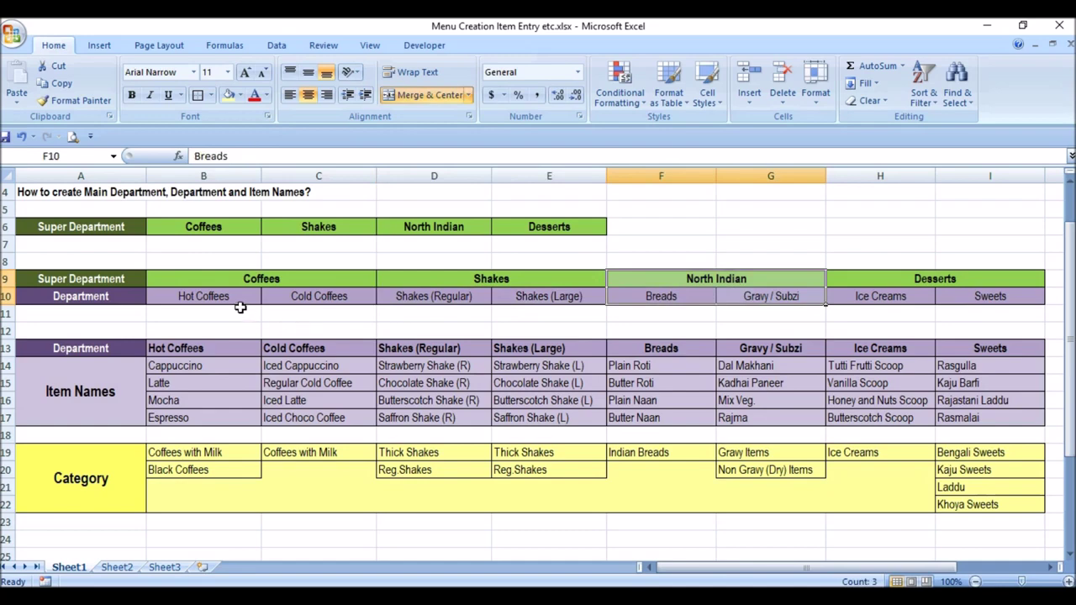
{"action": "left_click_drag", "start_coordinate": [230, 360], "coordinate": [227, 418]}
{"action": "left_click_drag", "start_coordinate": [318, 364], "coordinate": [319, 417]}
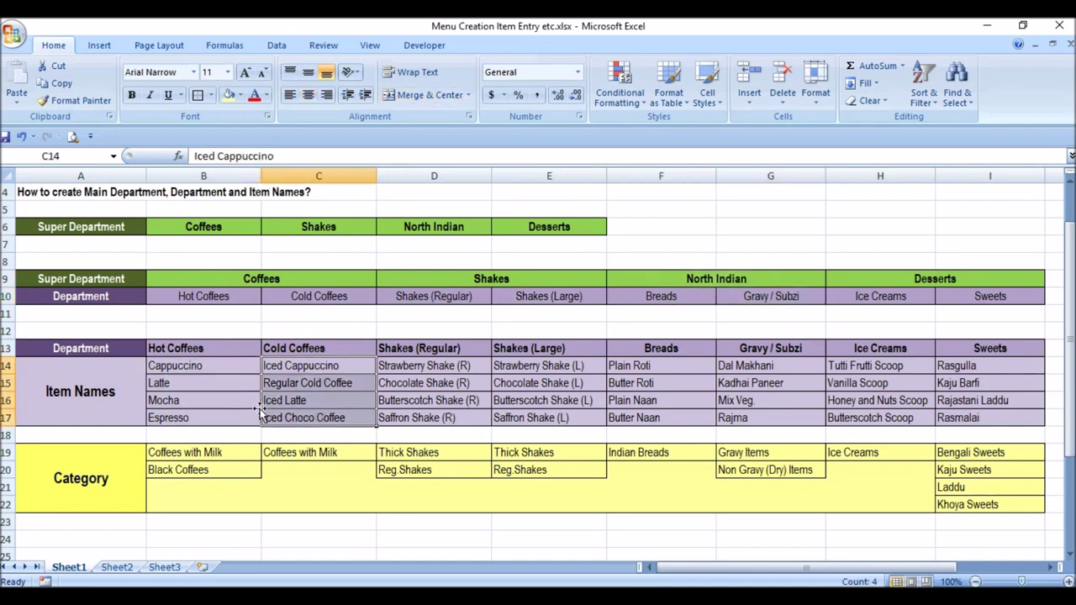
{"action": "left_click_drag", "start_coordinate": [252, 454], "coordinate": [313, 473]}
{"action": "left_click_drag", "start_coordinate": [417, 452], "coordinate": [484, 470]}
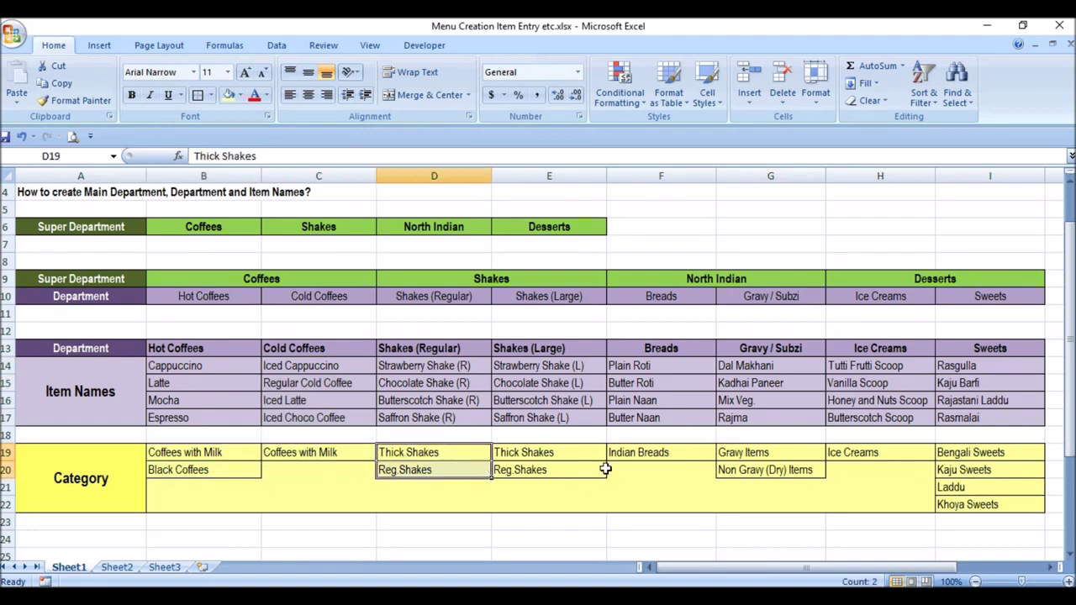
{"action": "left_click", "coordinate": [201, 239]}
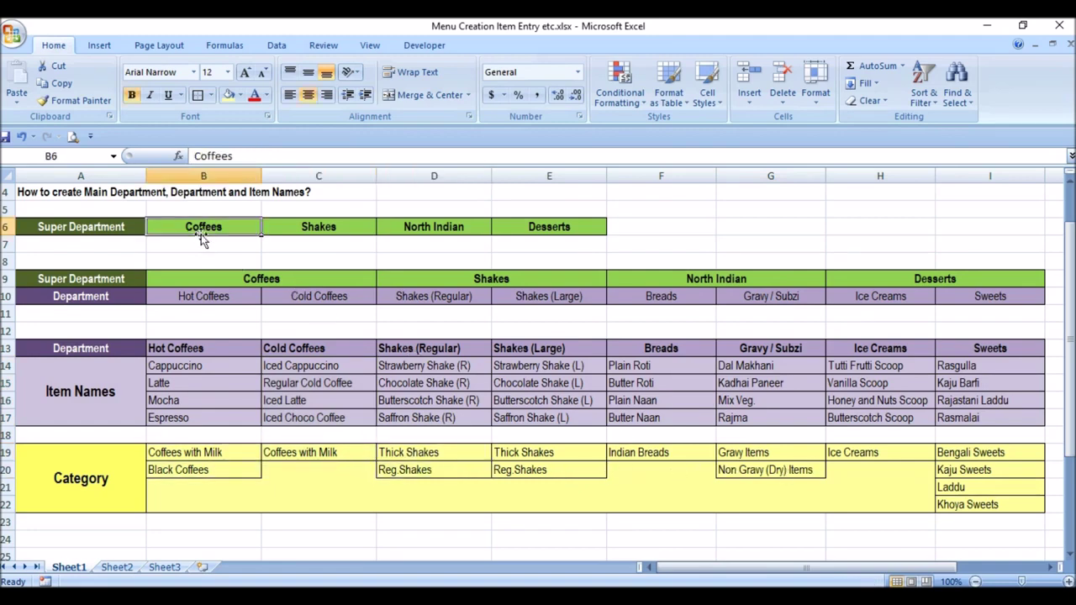
{"action": "left_click", "coordinate": [227, 298]}
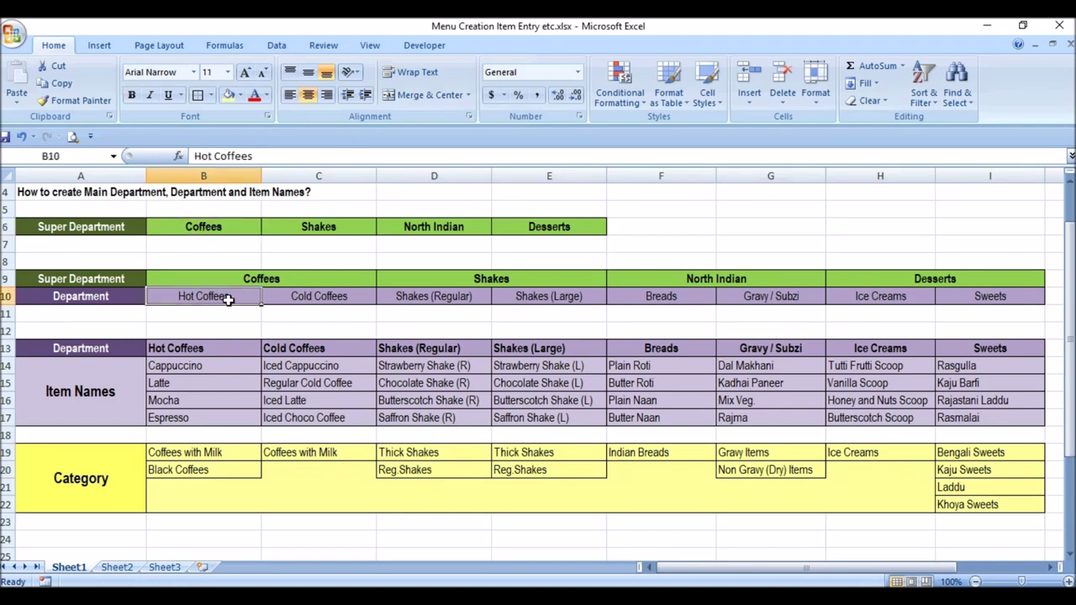
{"action": "left_click", "coordinate": [224, 471]}
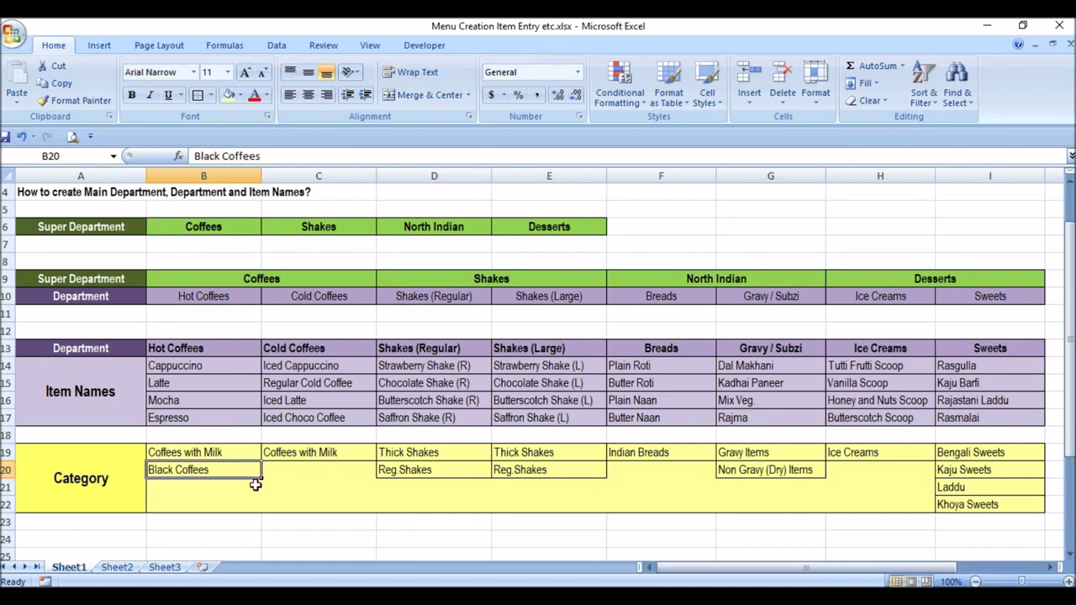
{"action": "left_click", "coordinate": [210, 366]}
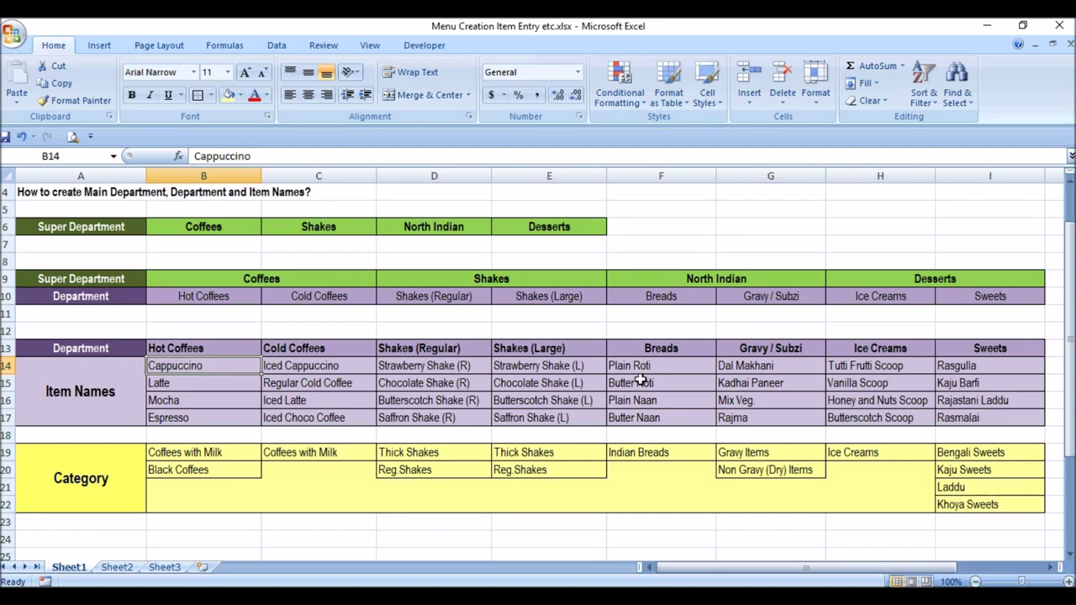
{"action": "left_click", "coordinate": [791, 367]}
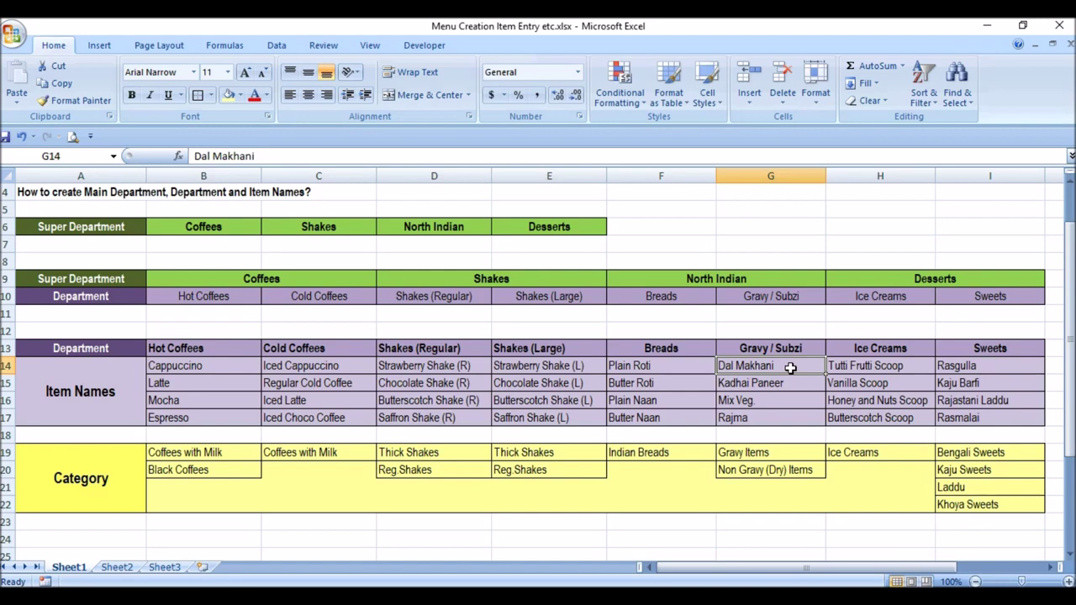
{"action": "left_click_drag", "start_coordinate": [791, 367], "coordinate": [792, 414]}
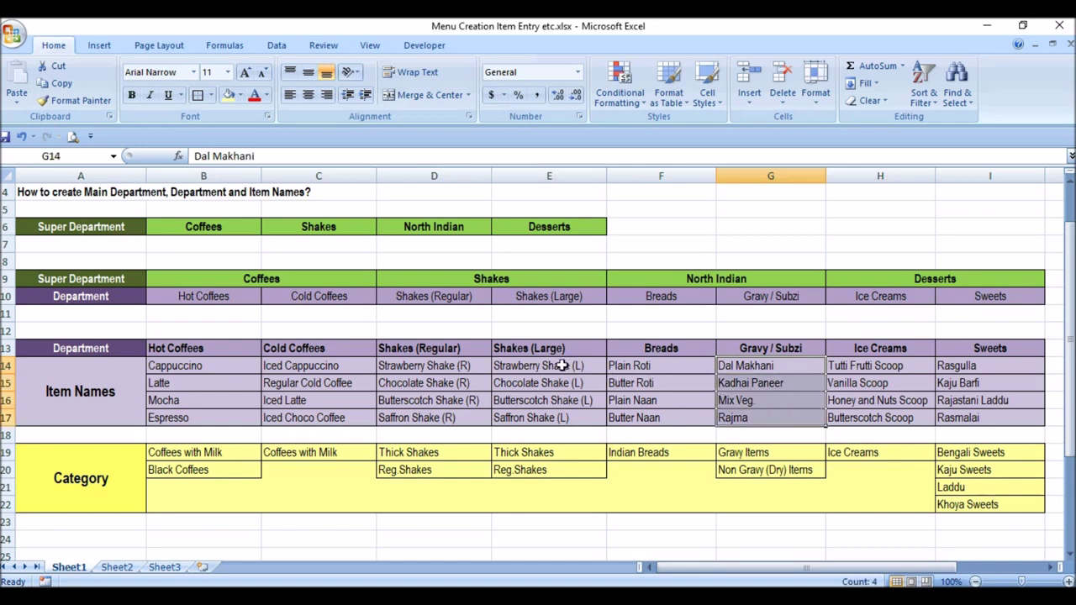
{"action": "left_click", "coordinate": [561, 366]}
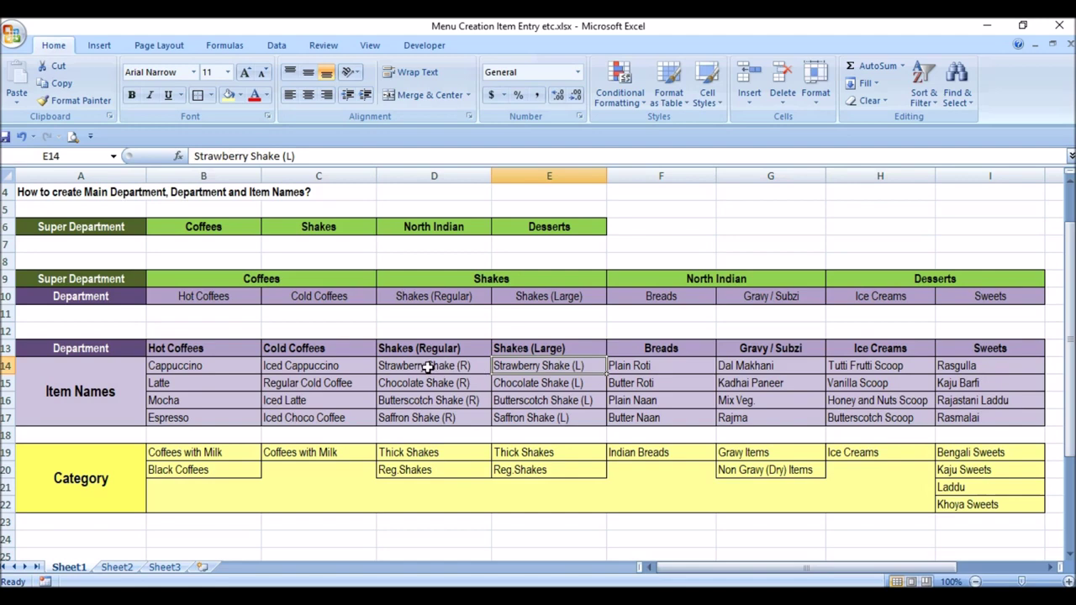
{"action": "left_click", "coordinate": [431, 370]}
{"action": "left_click", "coordinate": [551, 367]}
{"action": "left_click_drag", "start_coordinate": [993, 368], "coordinate": [997, 417]}
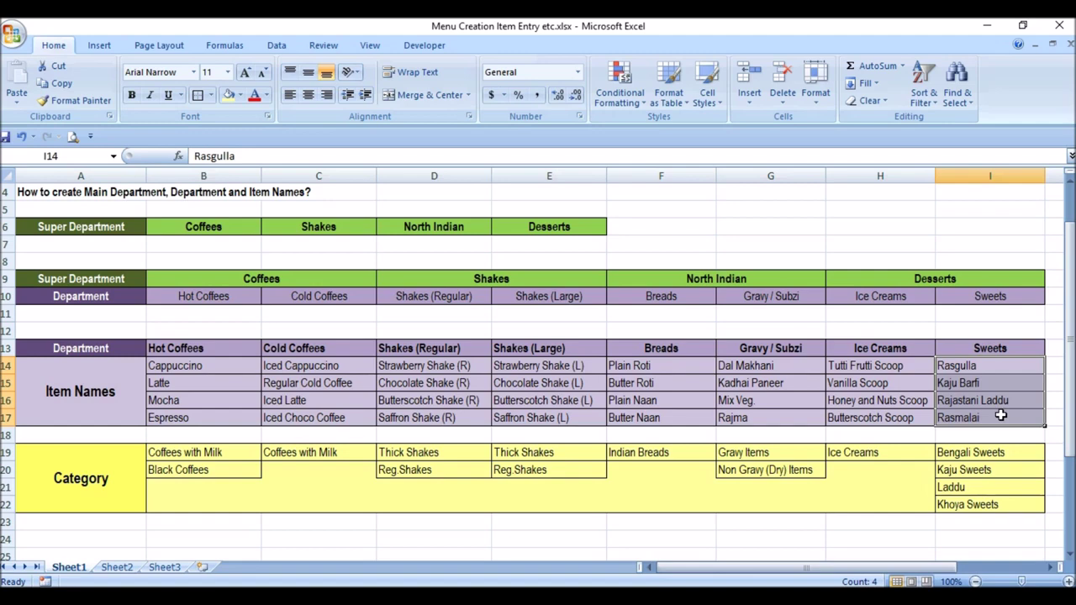
- Label B24 'UOM' and enter 'Kgs, Nos., Portion, Gms' beside it in C24
{"action": "left_click", "coordinate": [219, 543]}
{"action": "type", "text": "U"}
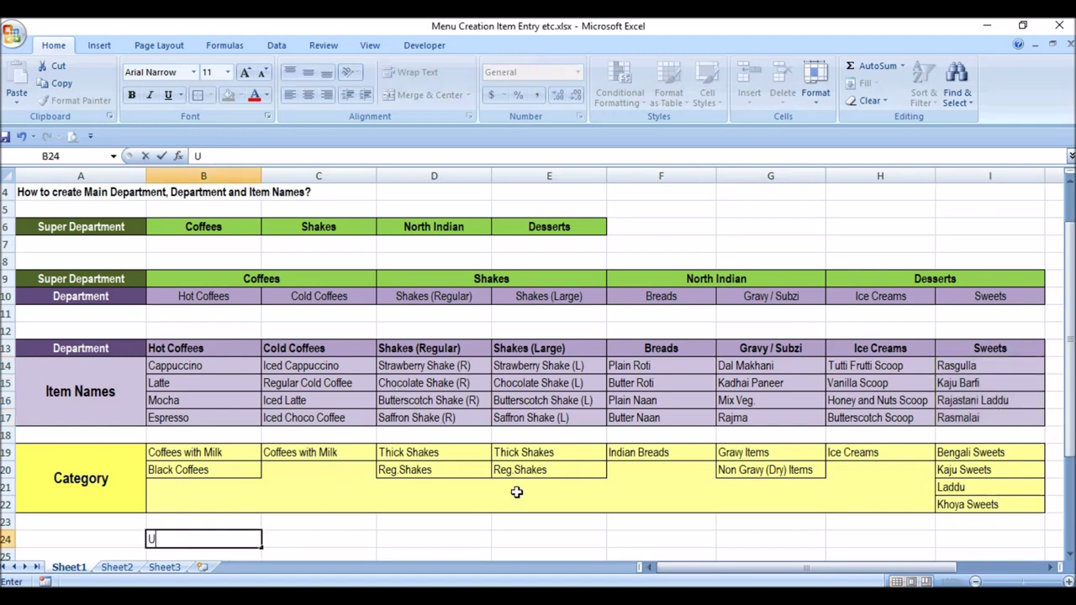
{"action": "type", "text": "OM"}
{"action": "key", "text": "Tab"}
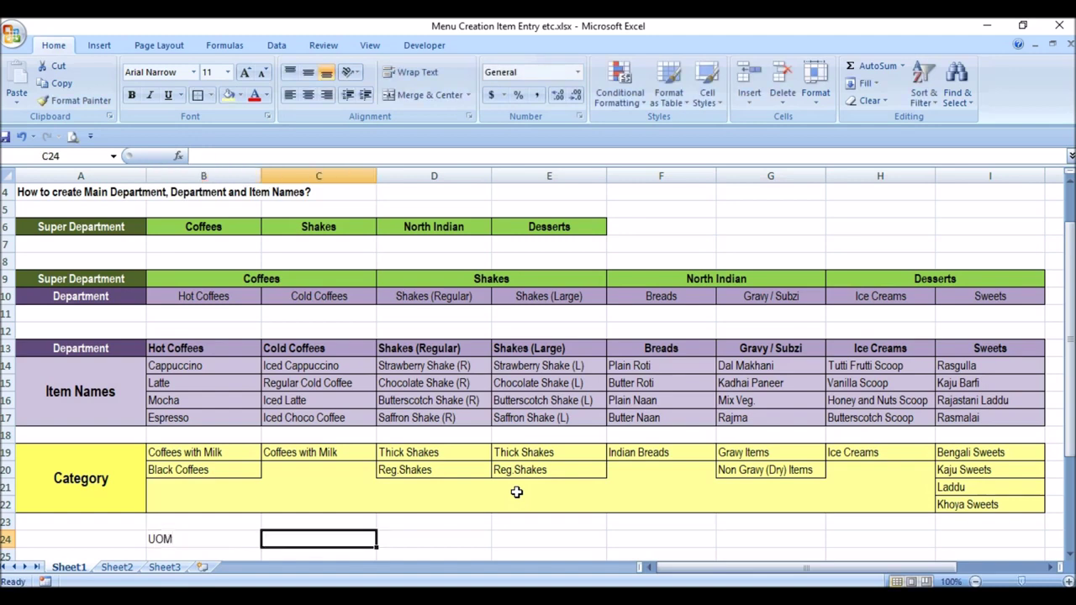
{"action": "type", "text": "K"}
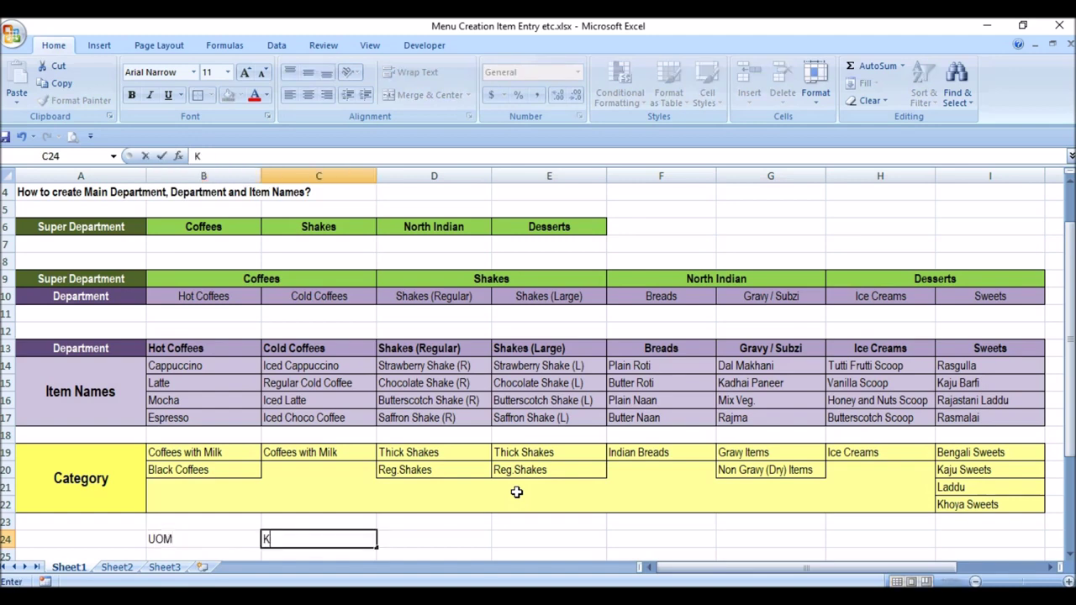
{"action": "type", "text": "GS, NOS,"}
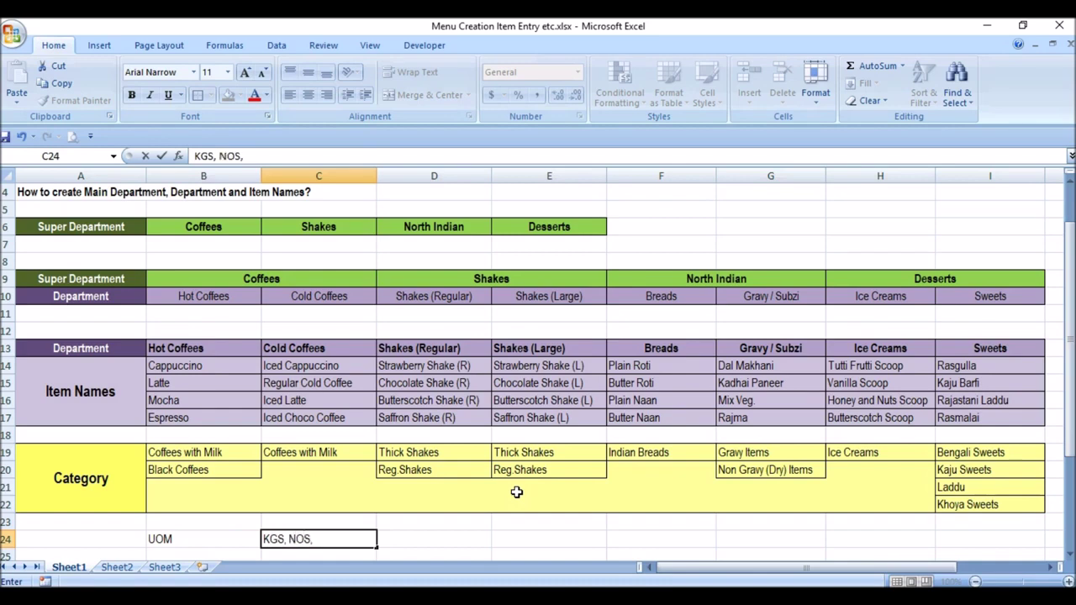
{"action": "key", "text": "BackSpace"}
{"action": "key", "text": "BackSpace"}
{"action": "key", "text": "BackSpace"}
{"action": "key", "text": "BackSpace"}
{"action": "key", "text": "BackSpace"}
{"action": "key", "text": "BackSpace"}
{"action": "key", "text": "BackSpace"}
{"action": "key", "text": "BackSpace"}
{"action": "key", "text": "BackSpace"}
{"action": "type", "text": "Kgs, Nos., Portion"}
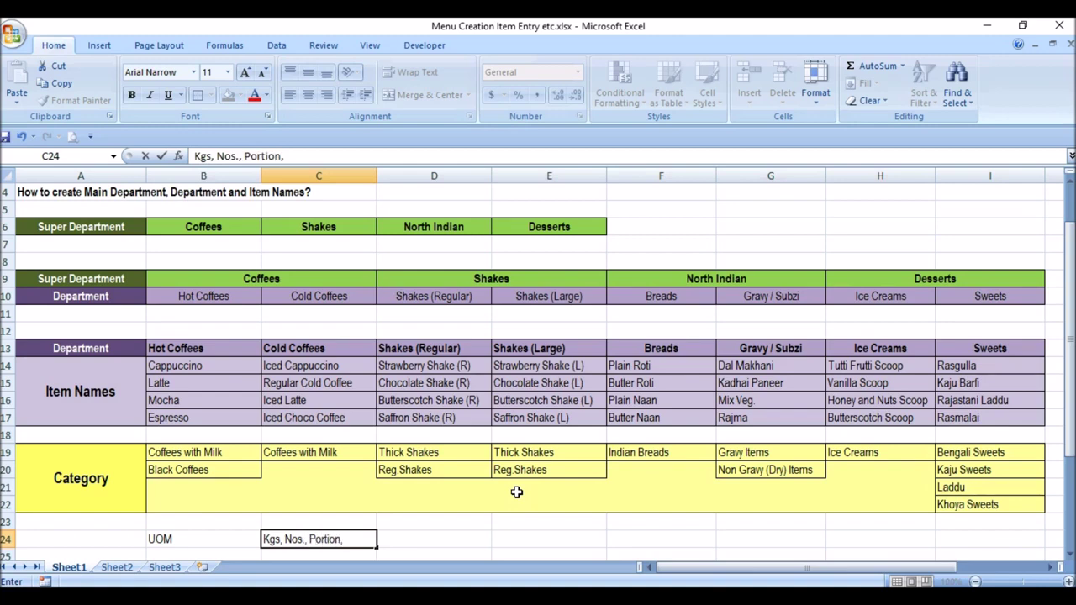
{"action": "type", "text": ", Gms"}
- Commit the C24 unit list and return to the Romio admin site address in the browser
{"action": "left_click", "coordinate": [465, 534]}
{"action": "scroll", "coordinate": [466, 533], "scroll_direction": "up", "scroll_amount": 1}
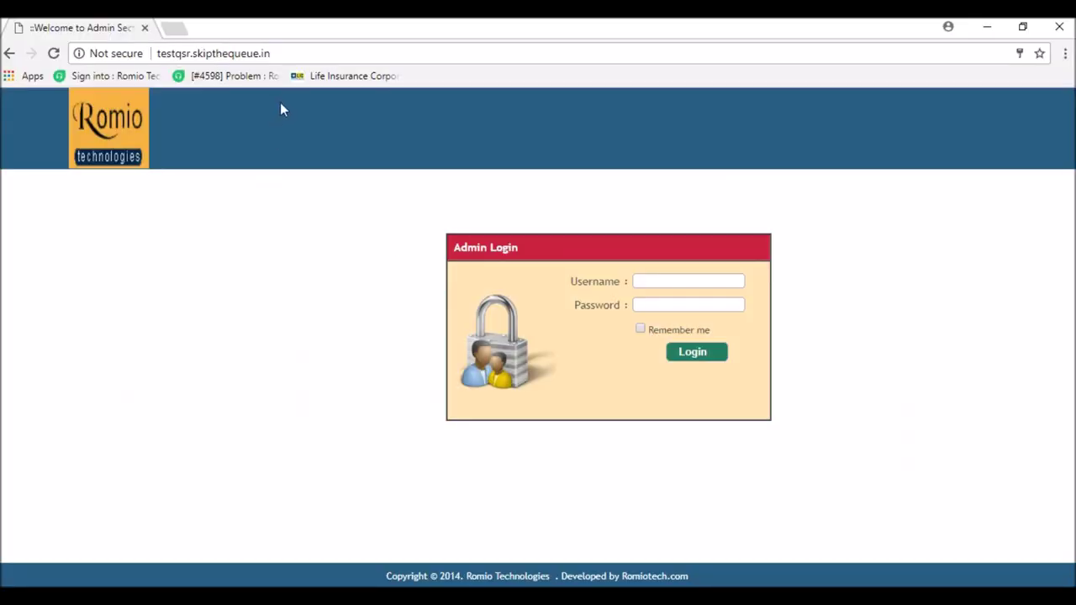
{"action": "left_click", "coordinate": [276, 53]}
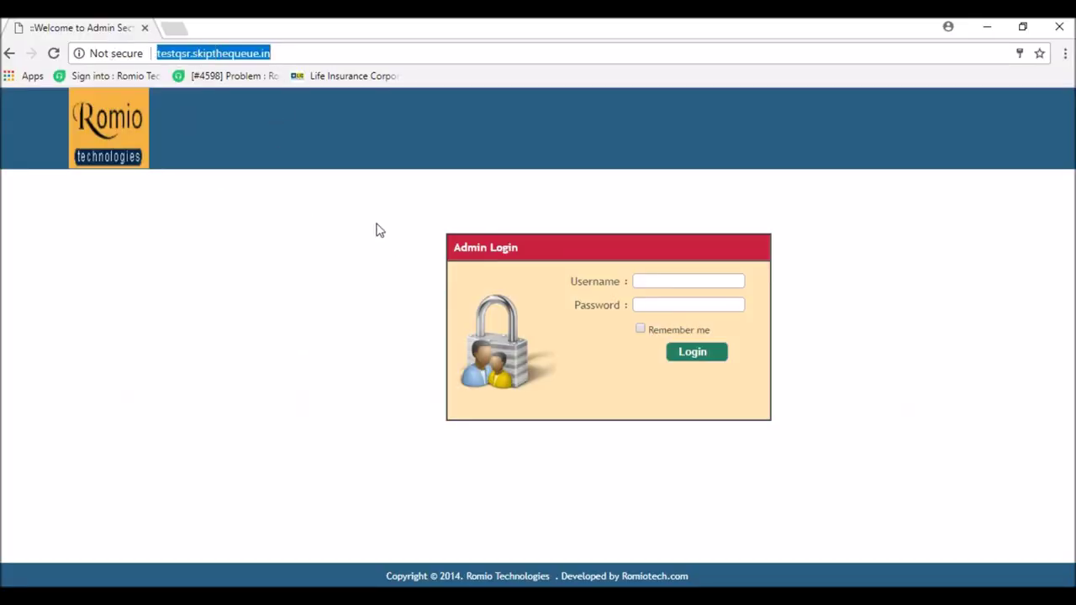
- Sign in to Romio ERP Admin with the admin username and password
{"action": "left_click", "coordinate": [695, 283]}
{"action": "type", "text": "admin"}
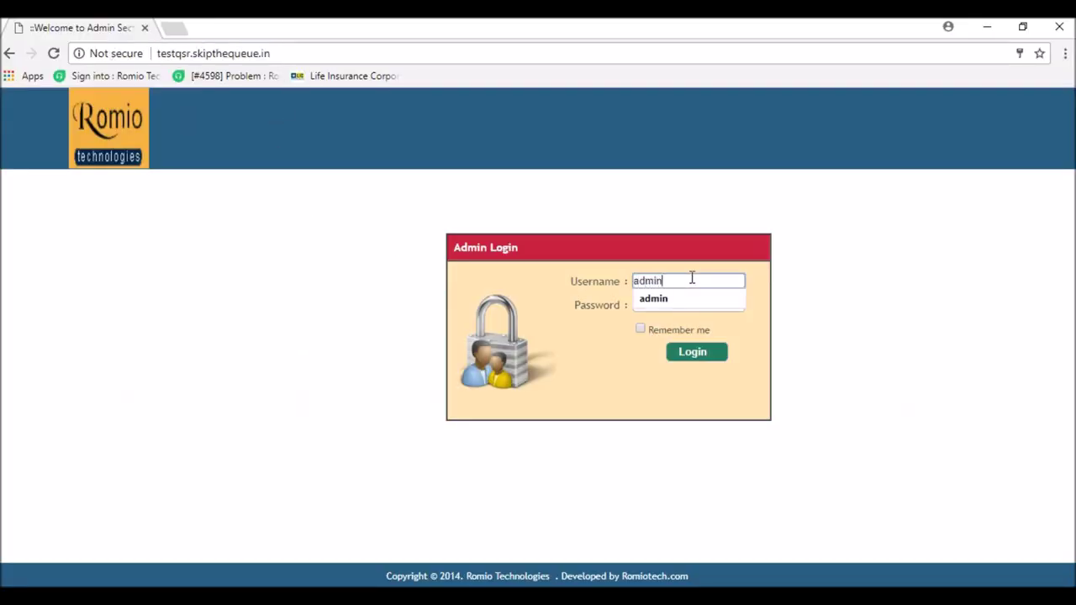
{"action": "key", "text": "Tab"}
{"action": "type", "text": "admi"}
{"action": "key", "text": "BackSpace"}
{"action": "key", "text": "BackSpace"}
{"action": "key", "text": "BackSpace"}
{"action": "key", "text": "BackSpace"}
{"action": "type", "text": "admin123"}
{"action": "key", "text": "Return"}
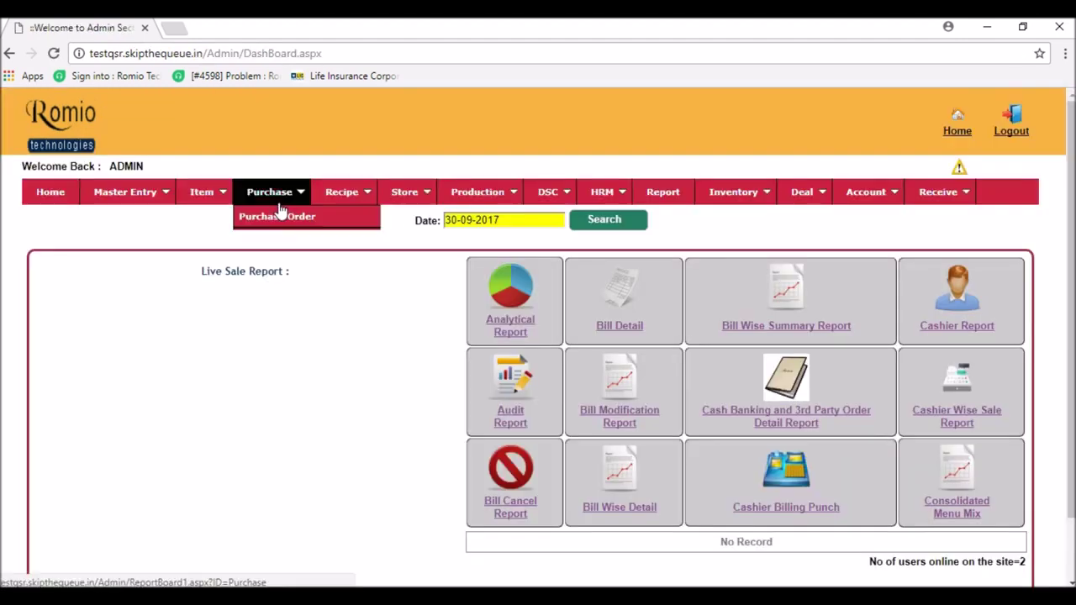
{"action": "mouse_move", "coordinate": [219, 201]}
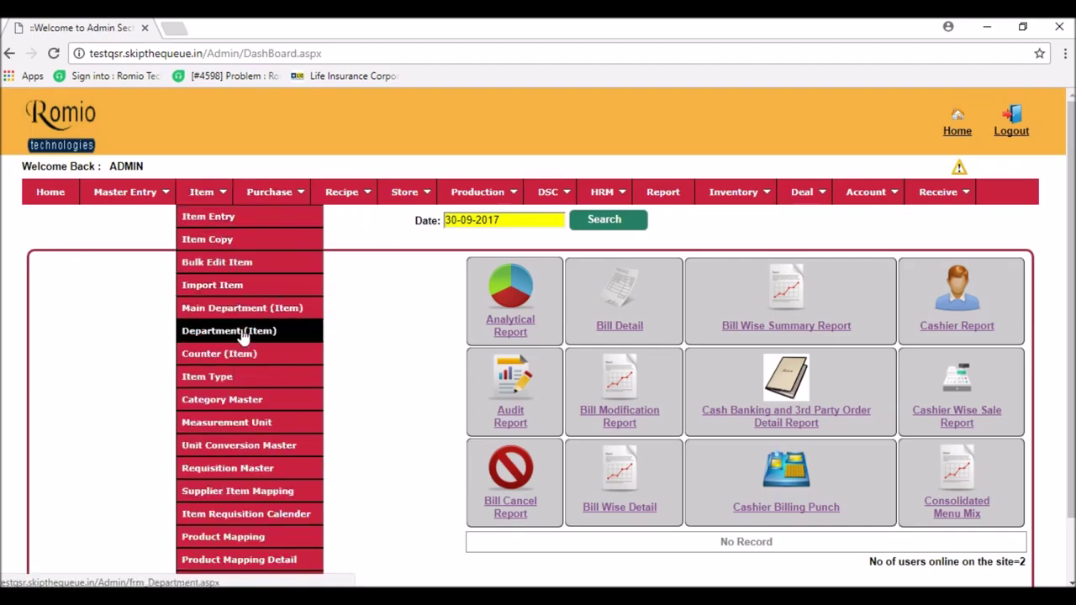
- Open Item > Main Department (Item) and enter 'Coffees' as the super department name
{"action": "left_click", "coordinate": [291, 310]}
{"action": "left_click", "coordinate": [568, 328]}
{"action": "key", "text": "alt+Tab"}
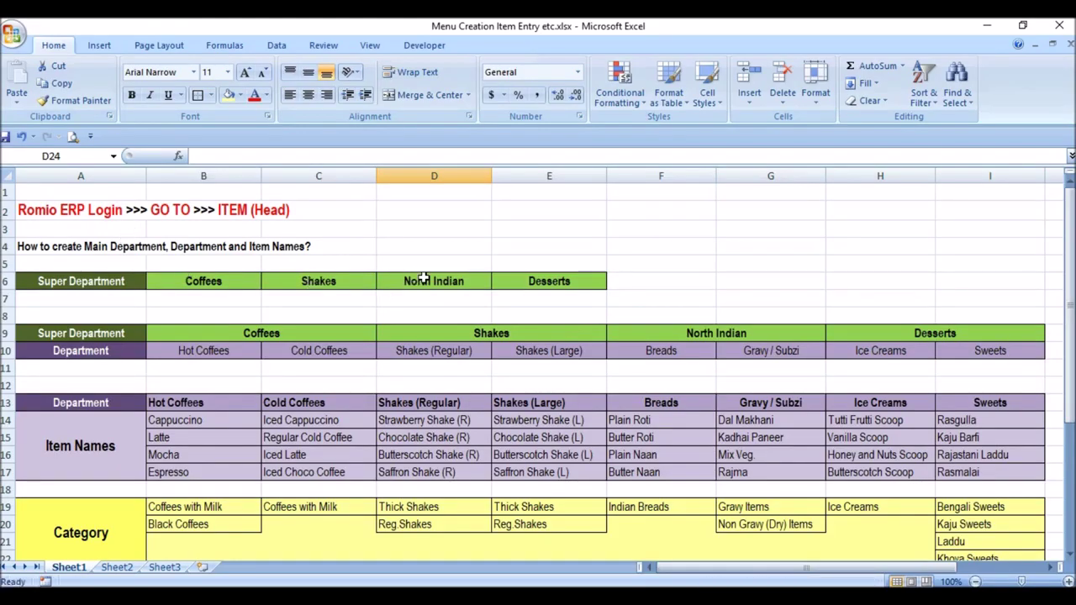
{"action": "key", "text": "alt+Tab"}
{"action": "type", "text": "Coffees"}
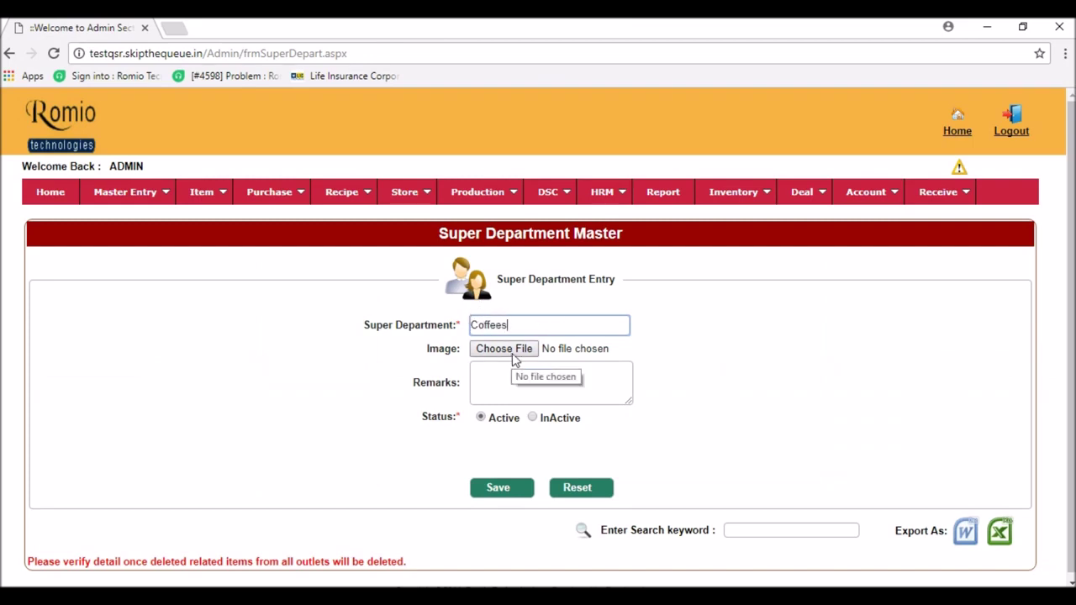
- Add the remark 'All sort of Coffees' and save the Coffees super department
{"action": "left_click", "coordinate": [497, 383]}
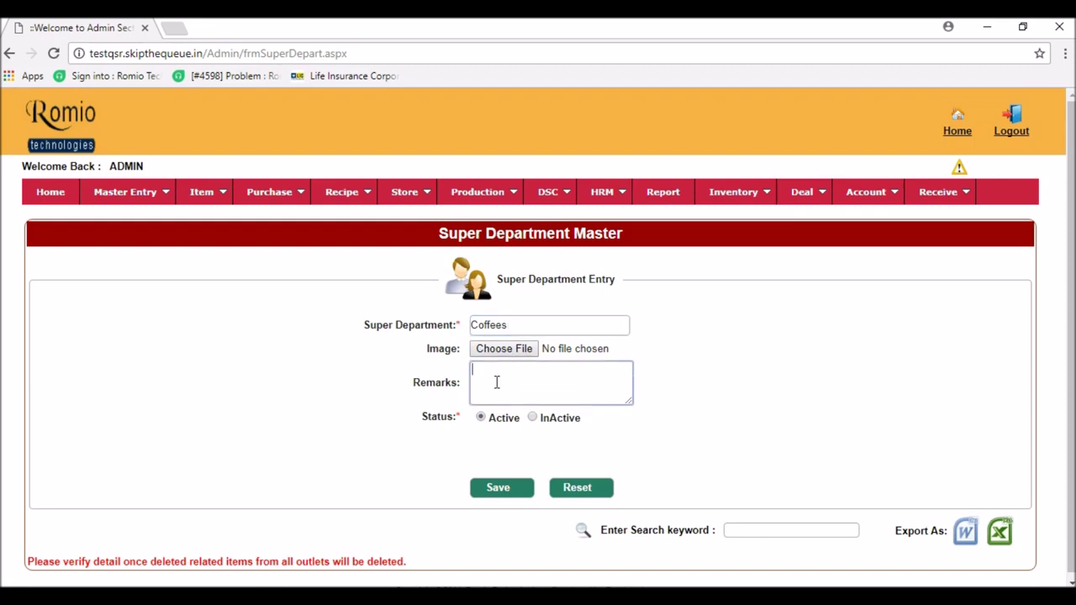
{"action": "type", "text": "All sort of Coffees"}
{"action": "left_click", "coordinate": [505, 489]}
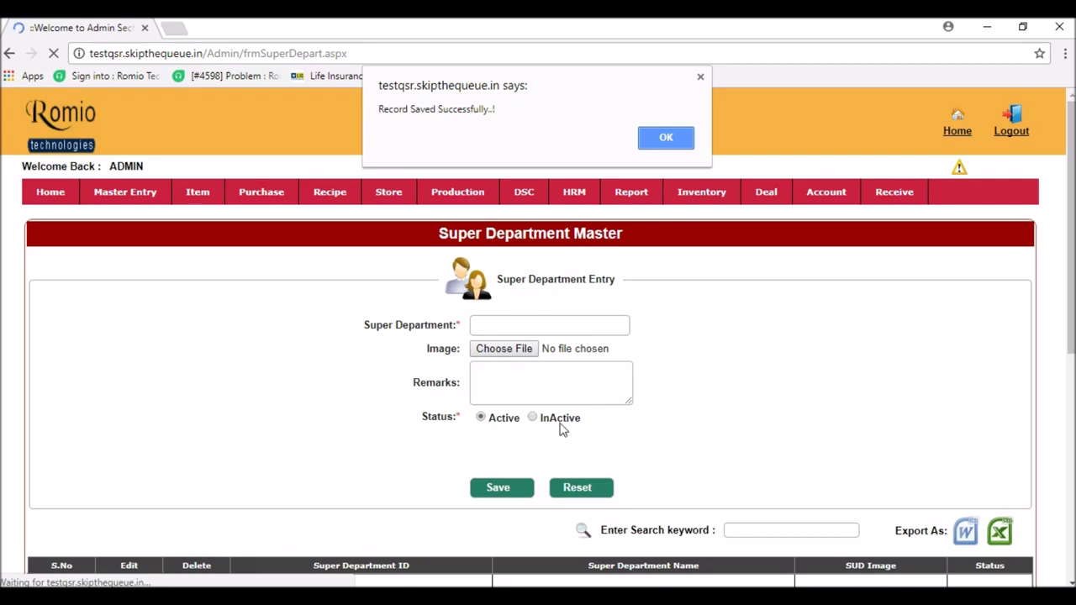
{"action": "left_click", "coordinate": [667, 145]}
- Save the Shakes super department with the remark 'All kind of Shak'
{"action": "left_click", "coordinate": [491, 327]}
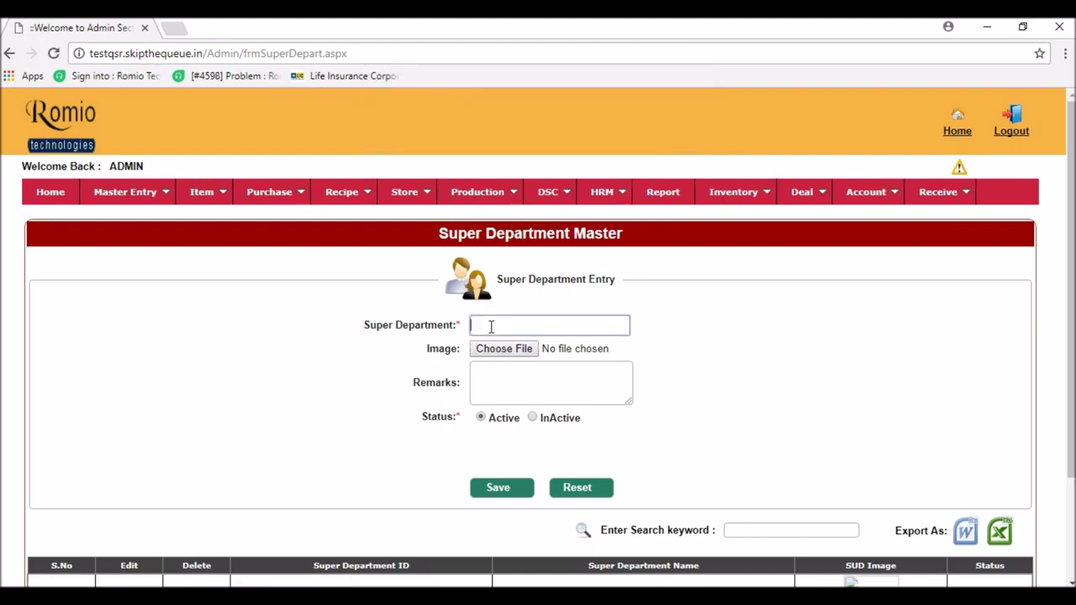
{"action": "key", "text": "alt+Tab"}
{"action": "left_click", "coordinate": [361, 281]}
{"action": "key", "text": "alt+Tab"}
{"action": "type", "text": "Shakes"}
{"action": "type", "text": "All"}
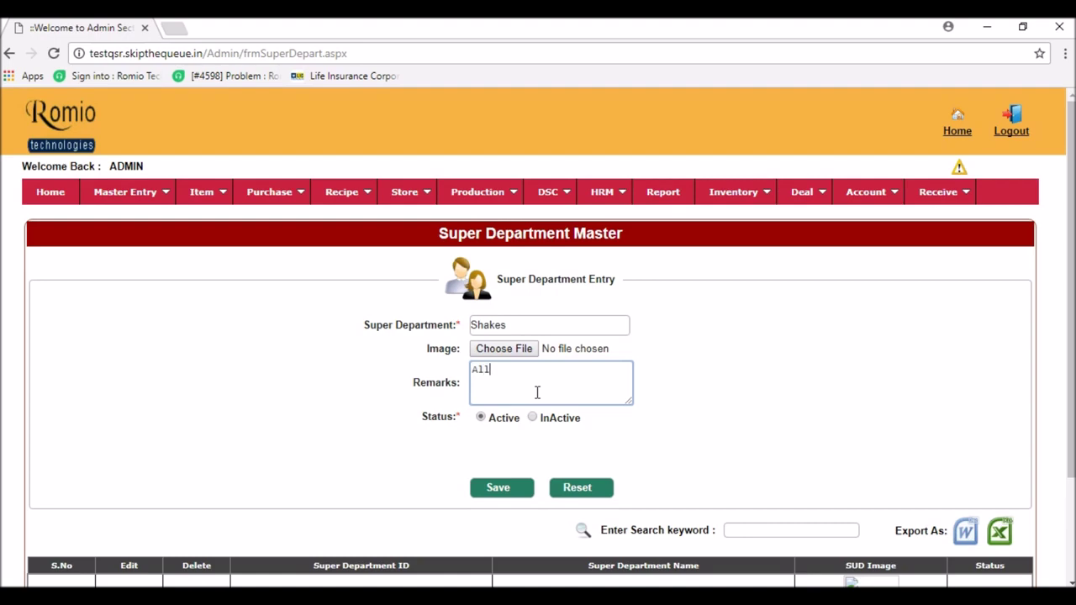
{"action": "type", "text": " kind of Shak"}
{"action": "left_click", "coordinate": [494, 489]}
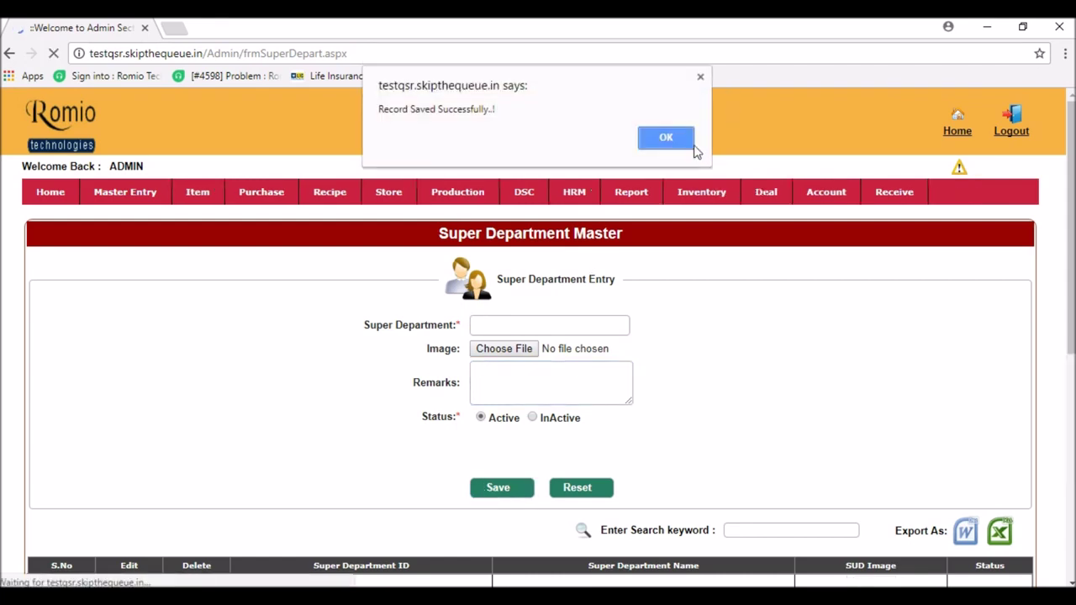
{"action": "left_click", "coordinate": [692, 143]}
- Save the North Indian super department with the remark 'All North Indian Foods'
{"action": "left_click", "coordinate": [518, 326]}
{"action": "type", "text": "North Indian"}
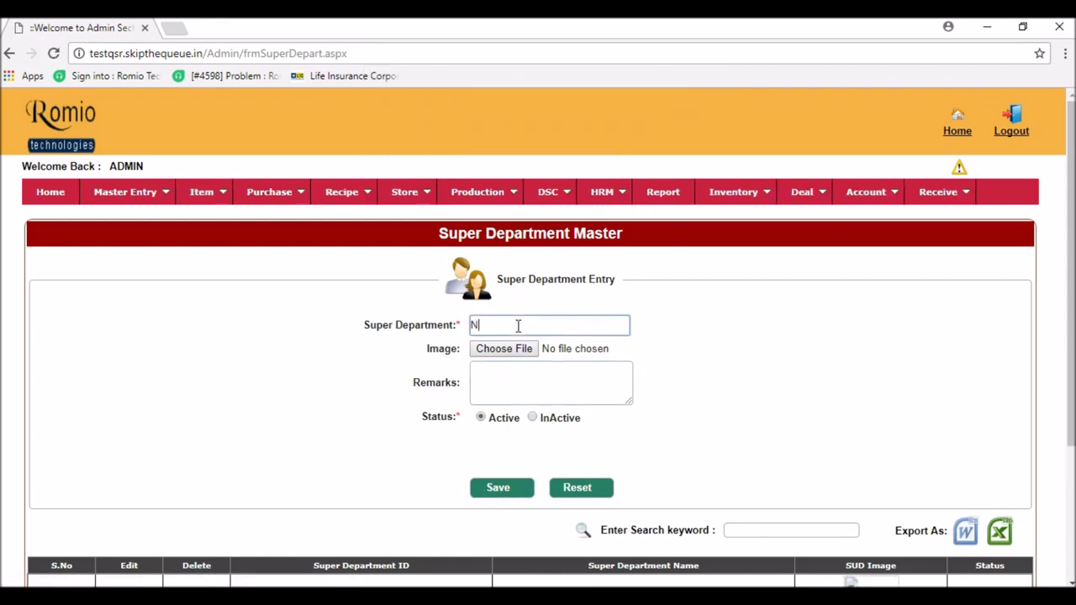
{"action": "left_click", "coordinate": [505, 368]}
{"action": "type", "text": "All North Indian Foods"}
{"action": "left_click", "coordinate": [501, 488]}
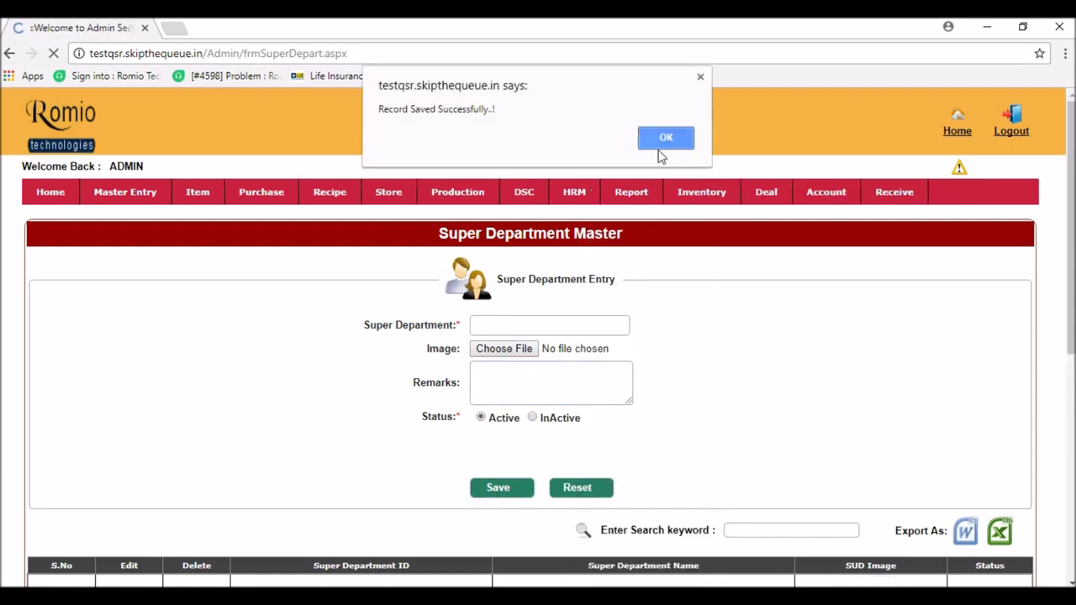
{"action": "left_click", "coordinate": [670, 150]}
- Save the Desserts super department with the remark 'All kind of dess'
{"action": "left_click", "coordinate": [498, 325]}
{"action": "type", "text": "Dessert"}
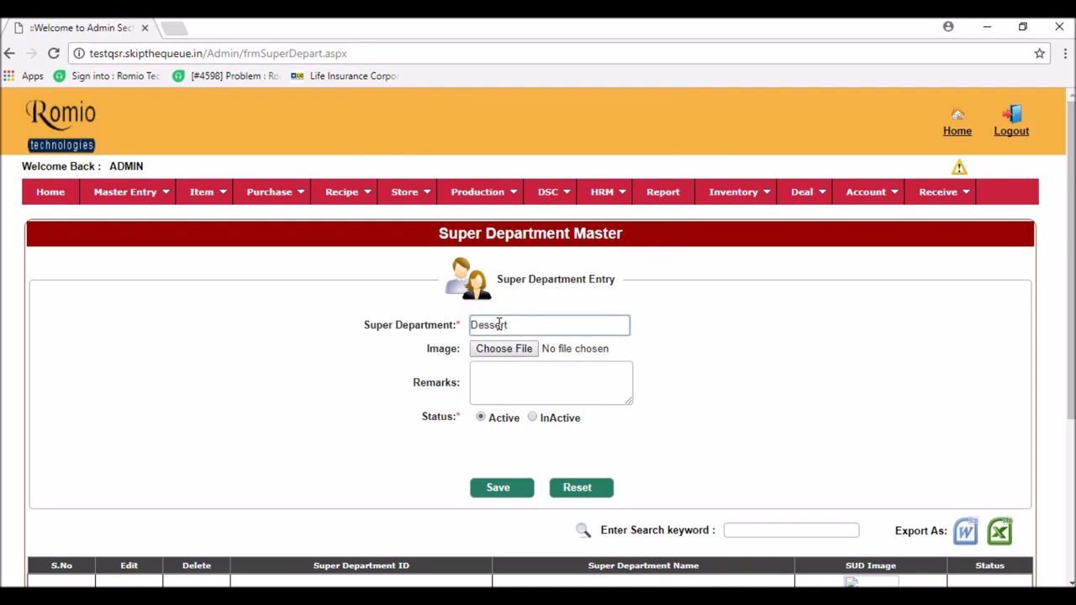
{"action": "key", "text": "alt+Tab"}
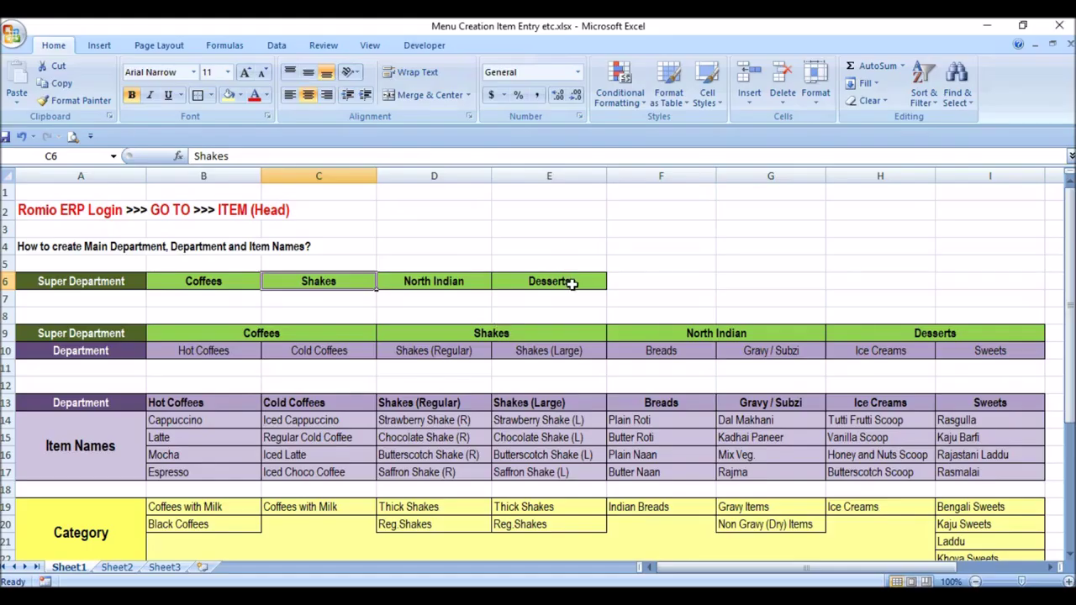
{"action": "key", "text": "alt+Tab"}
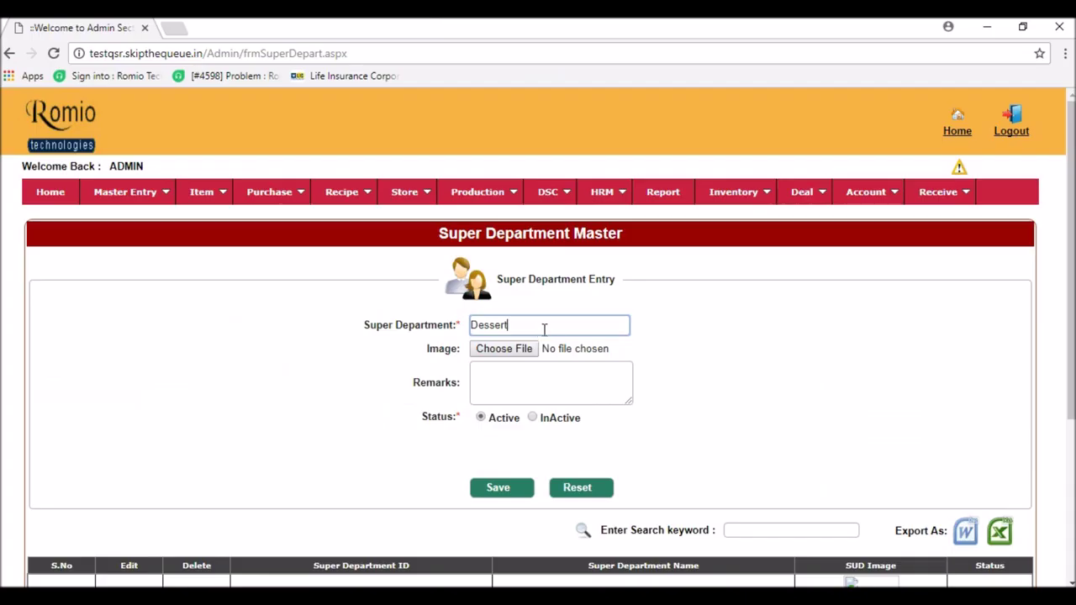
{"action": "type", "text": "s"}
{"action": "left_click", "coordinate": [508, 384]}
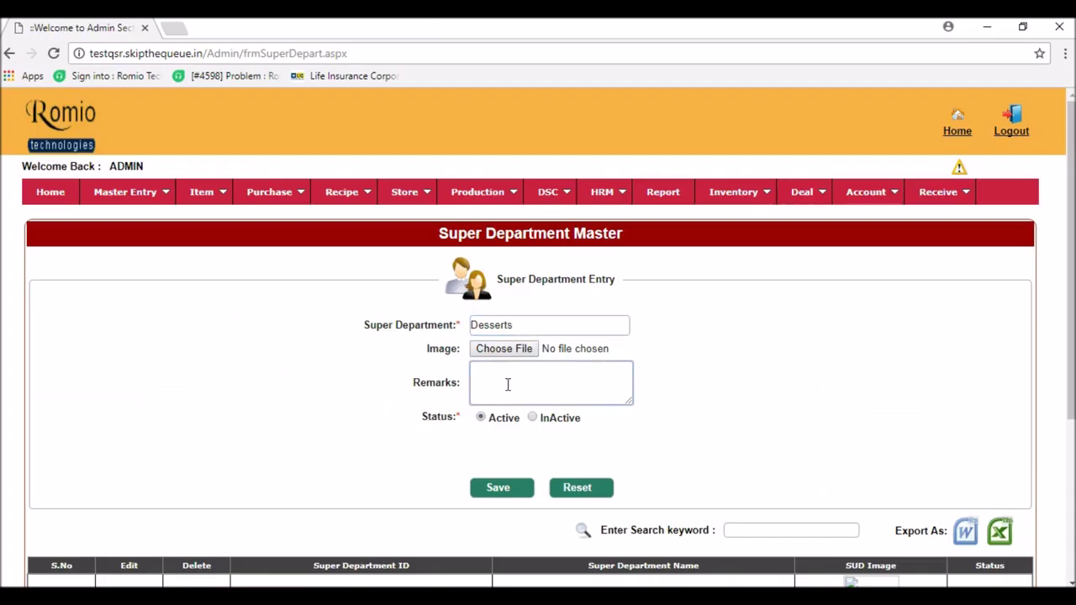
{"action": "type", "text": "All kind of dess"}
{"action": "left_click", "coordinate": [498, 488]}
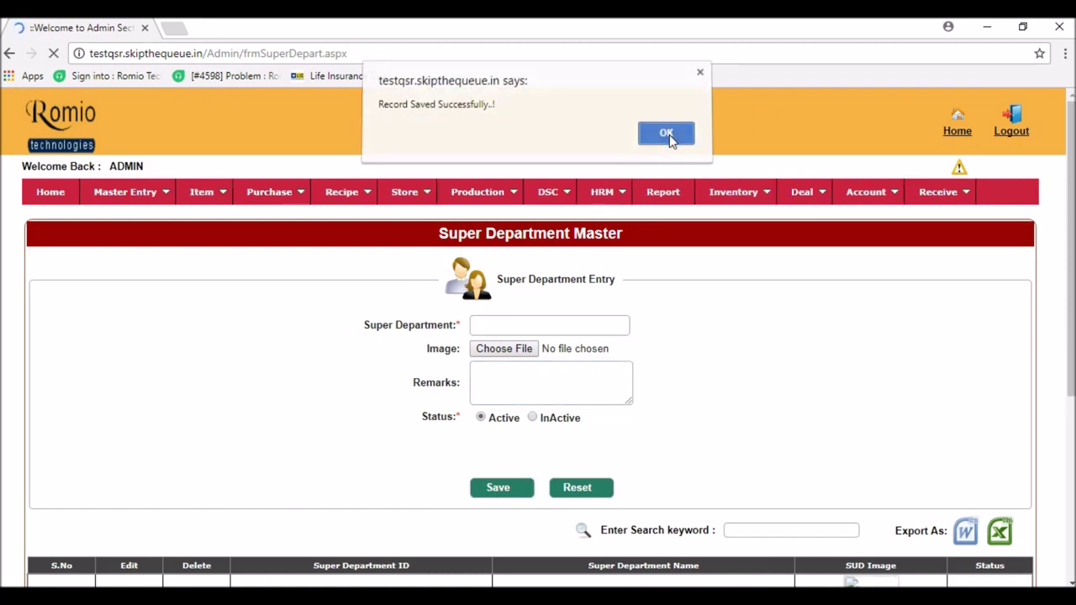
{"action": "left_click", "coordinate": [666, 135]}
- Save the South Indian and Chinese super departments without remarks
{"action": "left_click", "coordinate": [494, 324]}
{"action": "type", "text": "South Indi"}
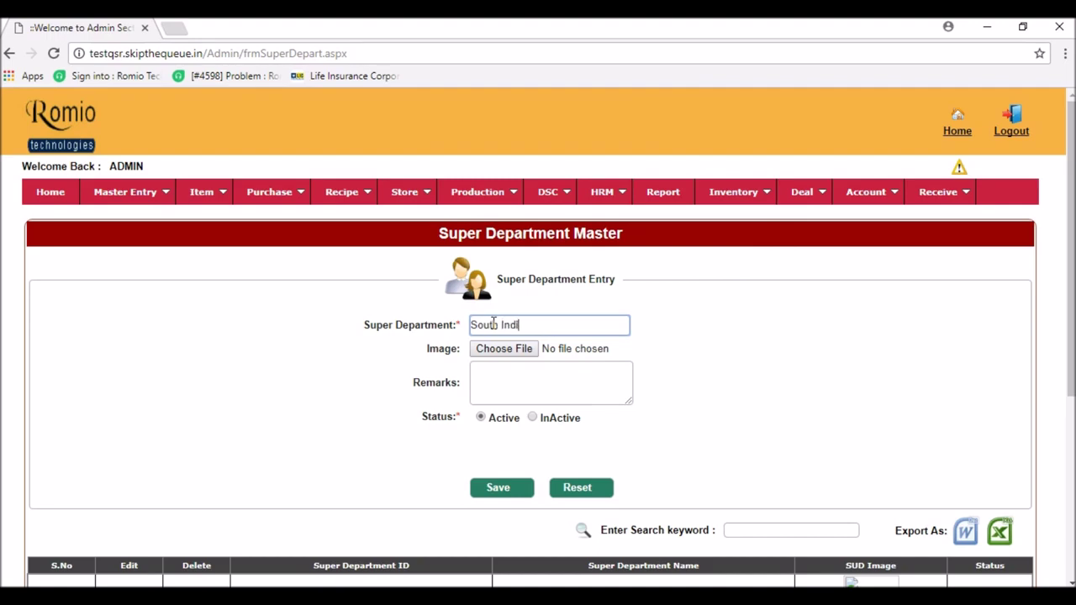
{"action": "left_click", "coordinate": [501, 492]}
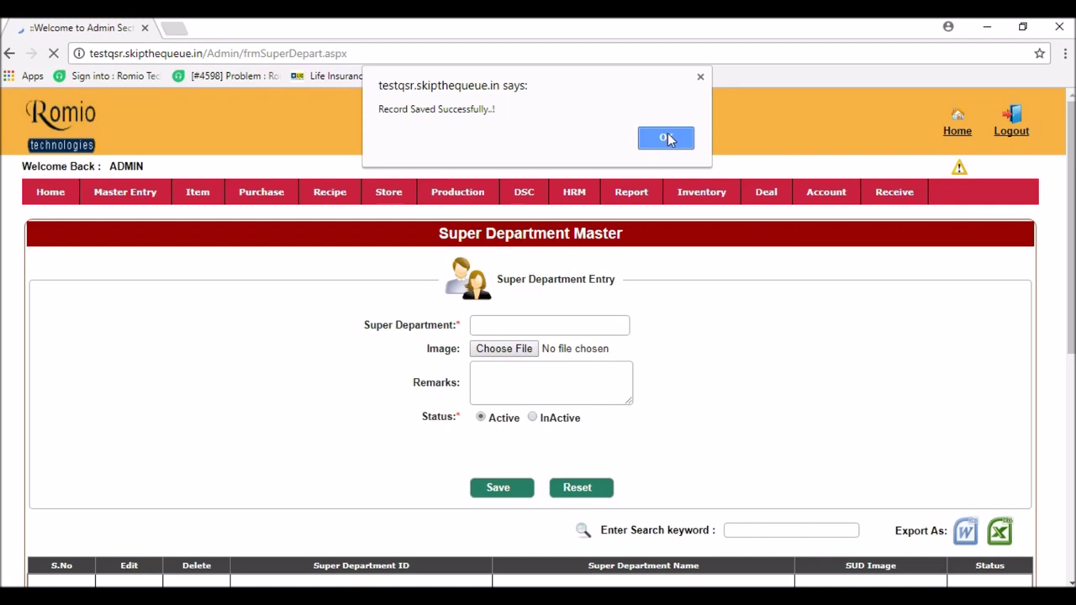
{"action": "left_click", "coordinate": [666, 137]}
{"action": "left_click", "coordinate": [532, 325]}
{"action": "type", "text": "Chinese"}
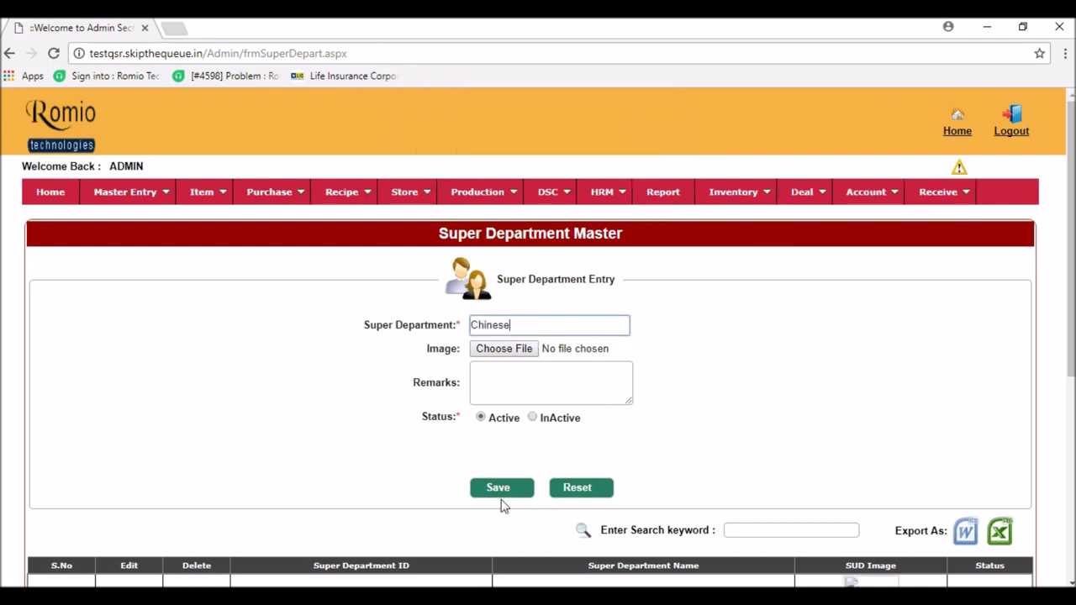
{"action": "left_click", "coordinate": [503, 501]}
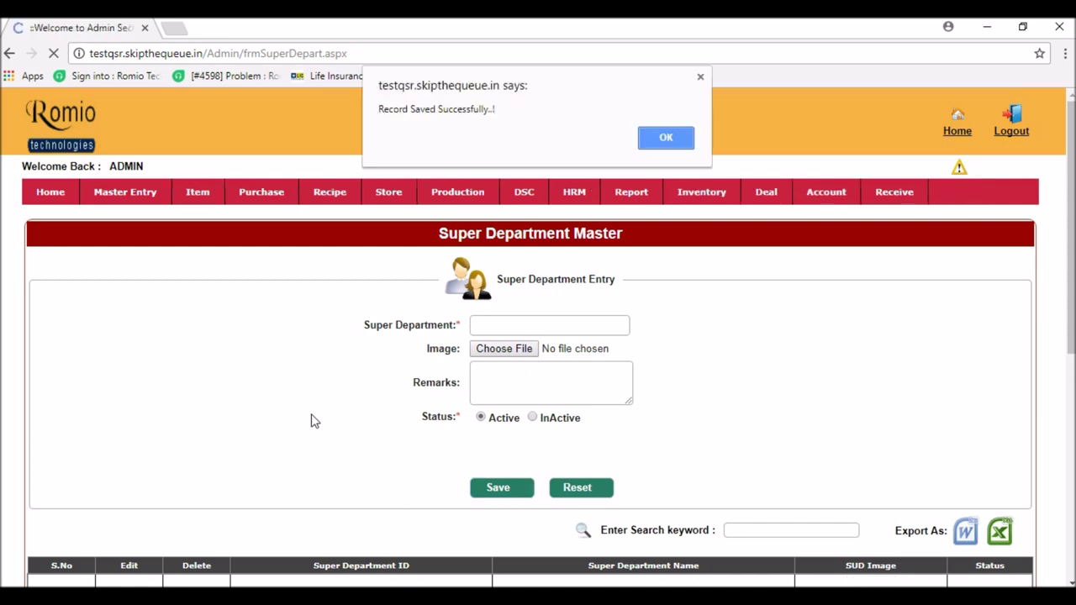
- Confirm the Chinese save and review the six active super departments, leaving page size unchanged
{"action": "left_click", "coordinate": [671, 143]}
{"action": "scroll", "coordinate": [606, 460], "scroll_direction": "down", "scroll_amount": 5}
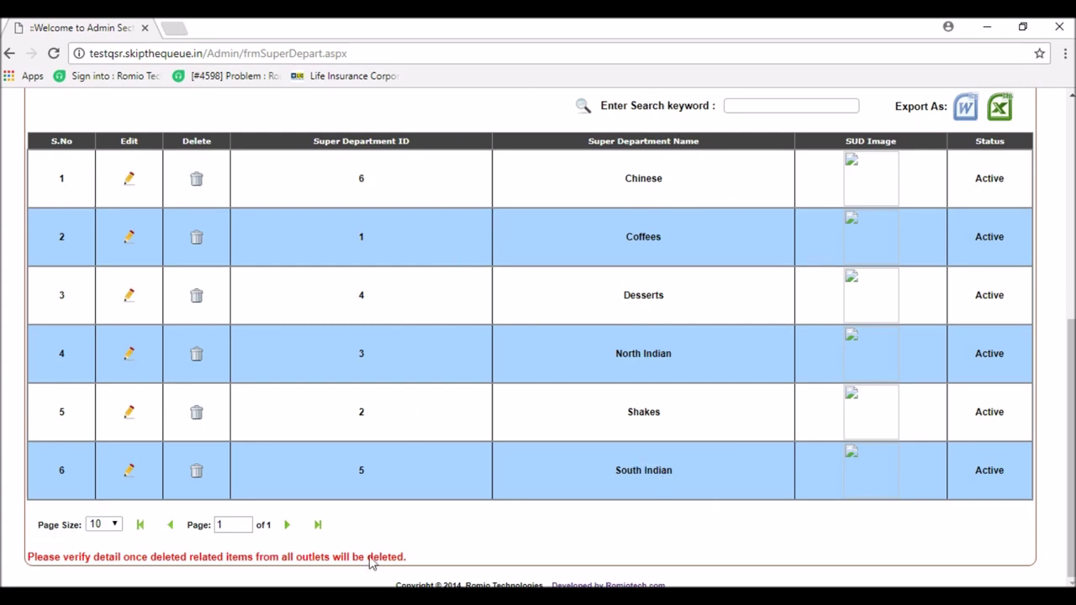
{"action": "left_click_drag", "start_coordinate": [215, 525], "coordinate": [274, 530]}
{"action": "left_click", "coordinate": [237, 526]}
{"action": "left_click", "coordinate": [109, 526]}
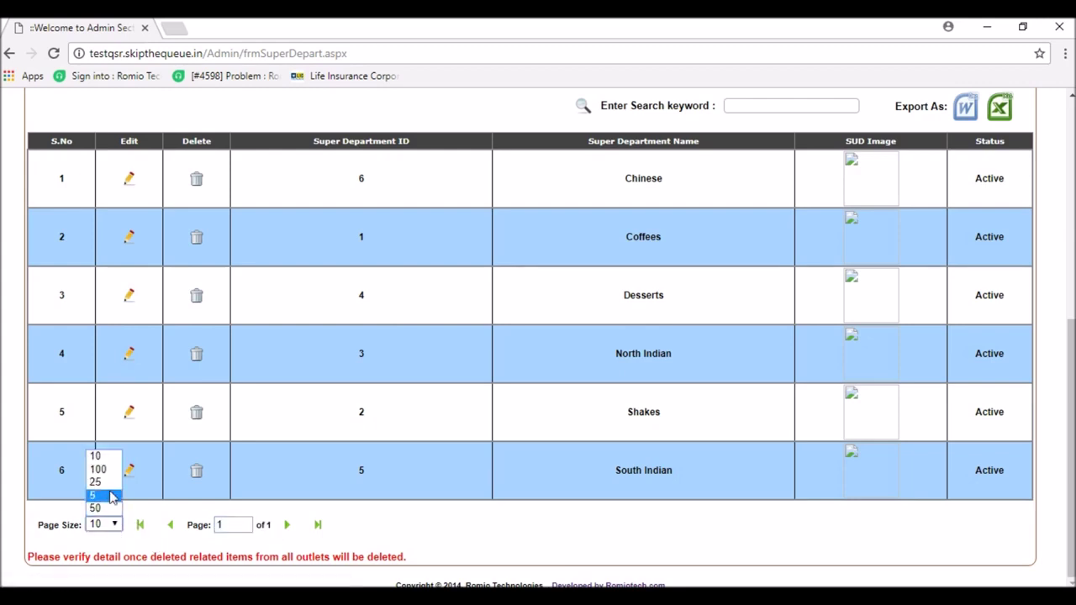
{"action": "left_click", "coordinate": [436, 525]}
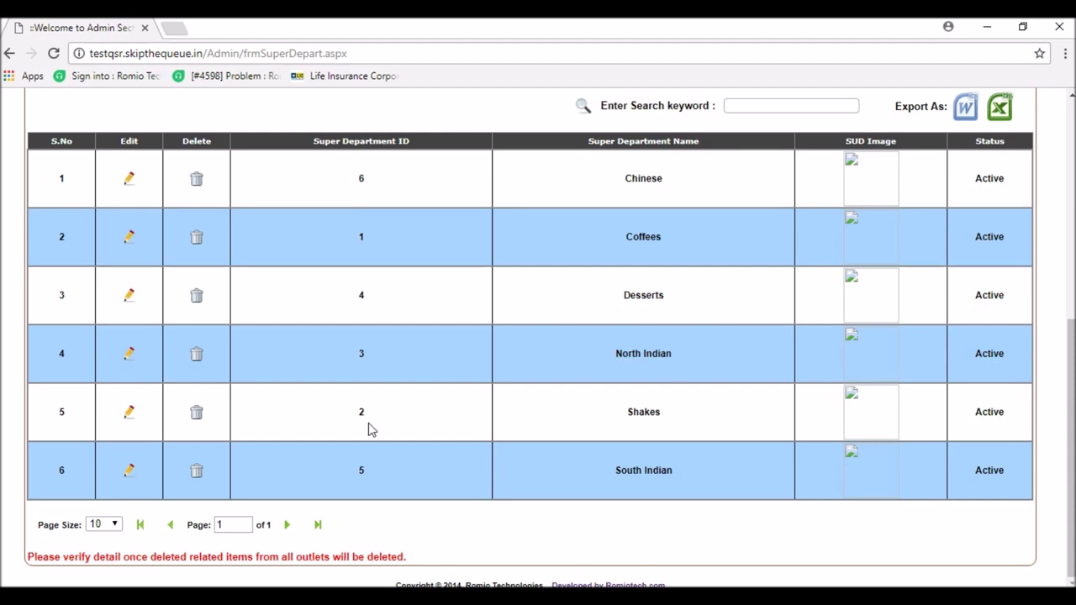
{"action": "scroll", "coordinate": [370, 425], "scroll_direction": "up", "scroll_amount": 5}
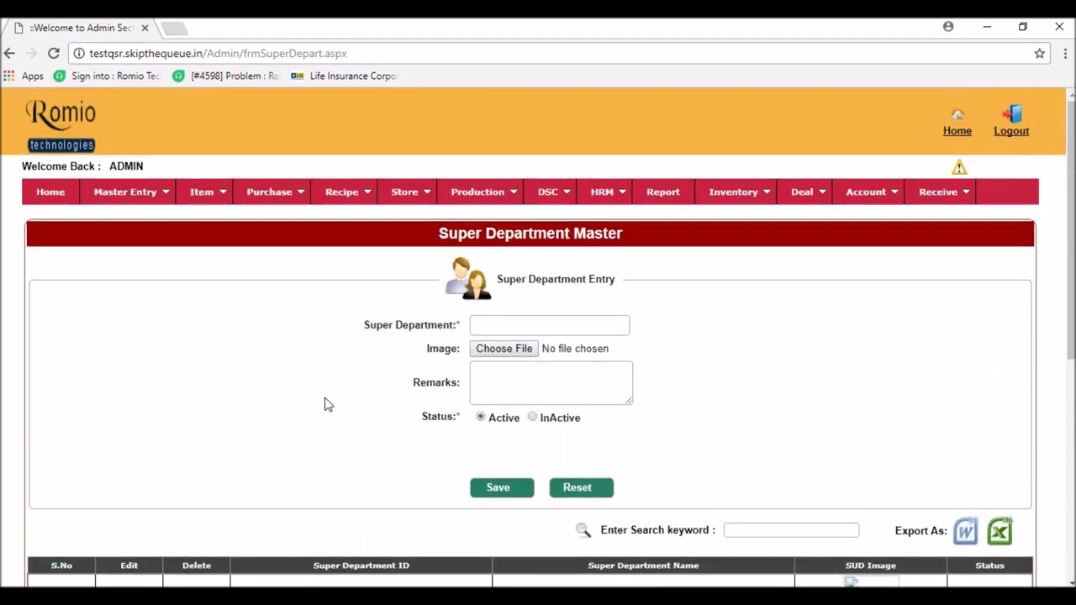
- Open Item > Department (Item) and show the six super departments in its dropdown
{"action": "mouse_move", "coordinate": [213, 195]}
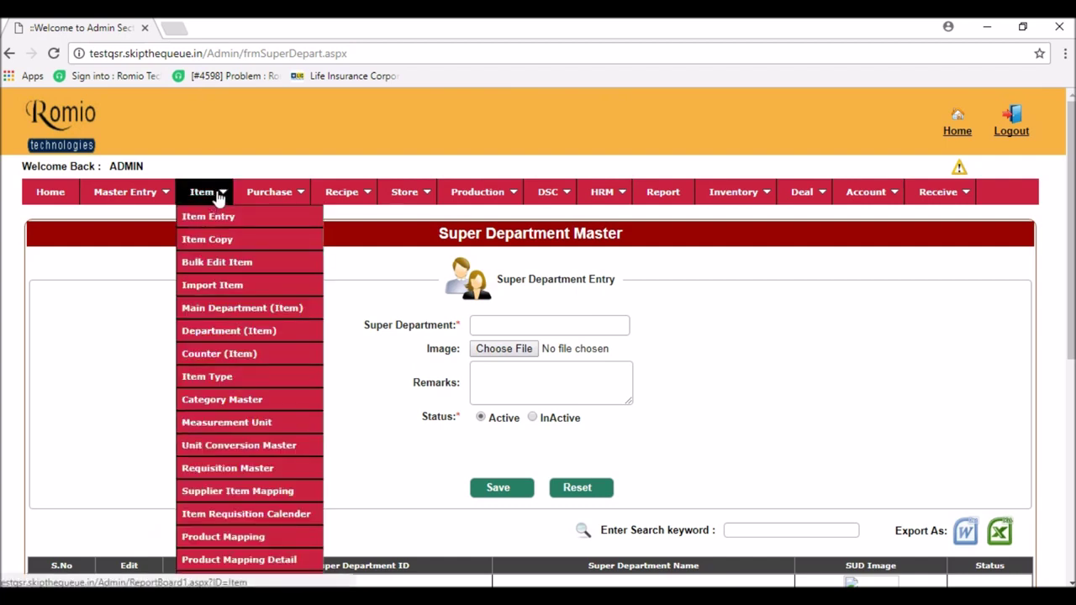
{"action": "left_click", "coordinate": [305, 339]}
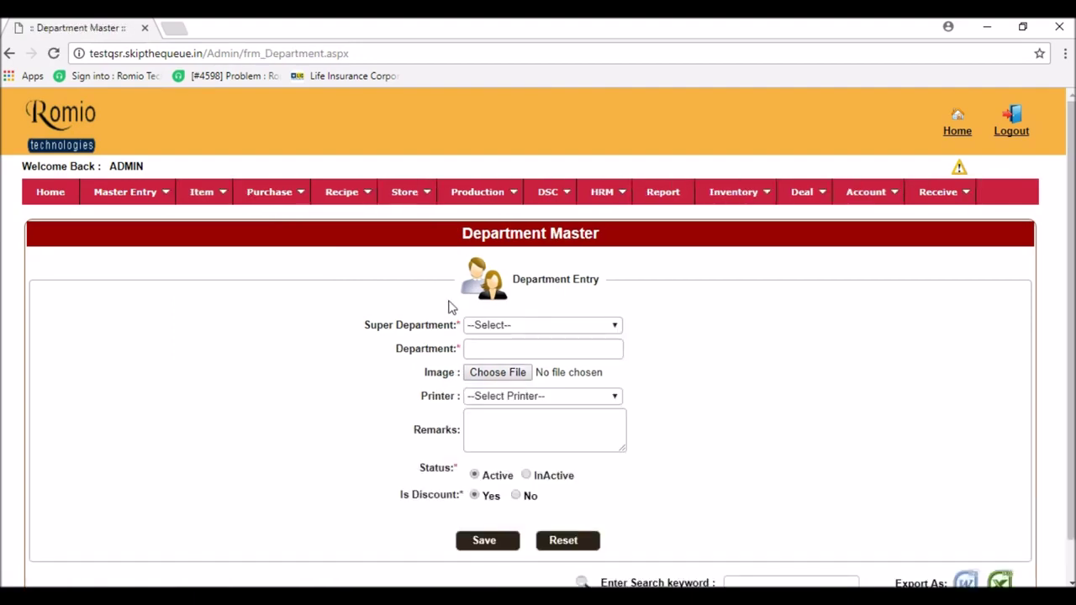
{"action": "left_click", "coordinate": [548, 331]}
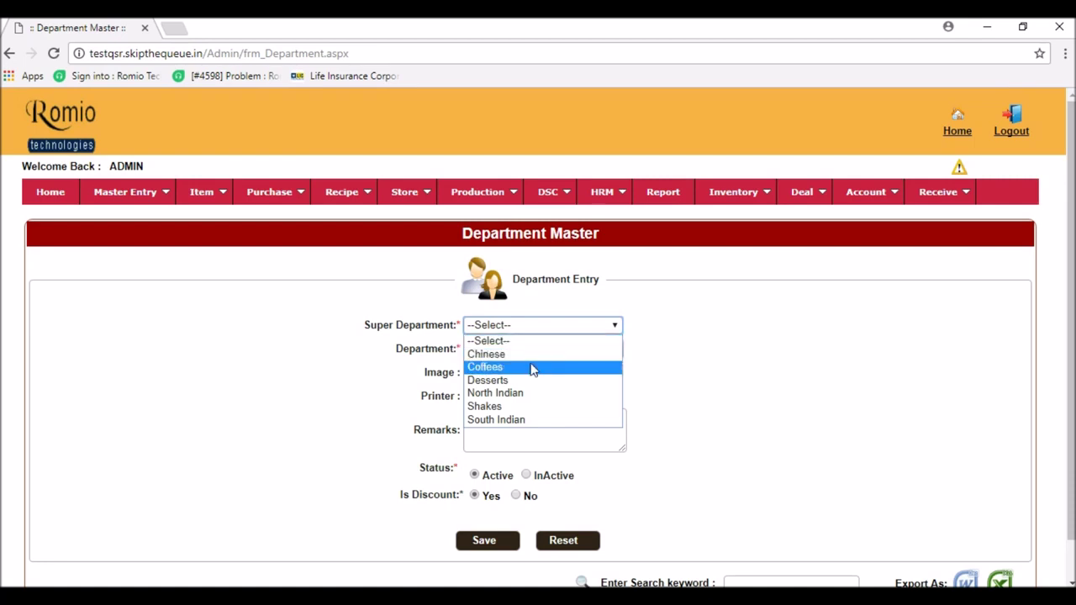
- Set up a Hot Coffees department under Coffees using the Default Printer
{"action": "left_click", "coordinate": [531, 367]}
{"action": "left_click", "coordinate": [528, 351]}
{"action": "key", "text": "alt+Tab"}
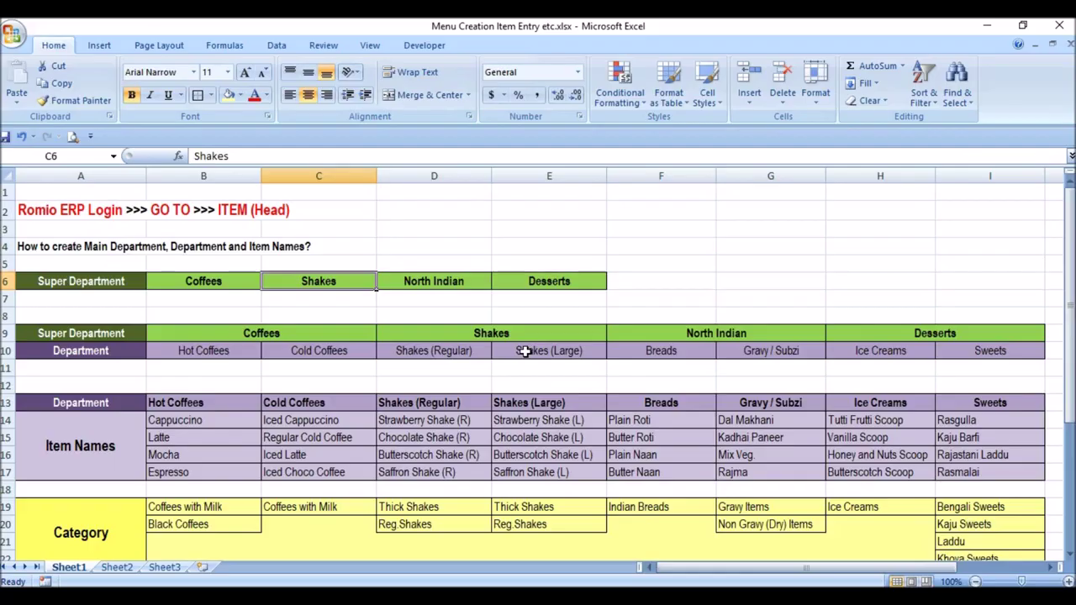
{"action": "left_click", "coordinate": [206, 352]}
{"action": "key", "text": "alt+Tab"}
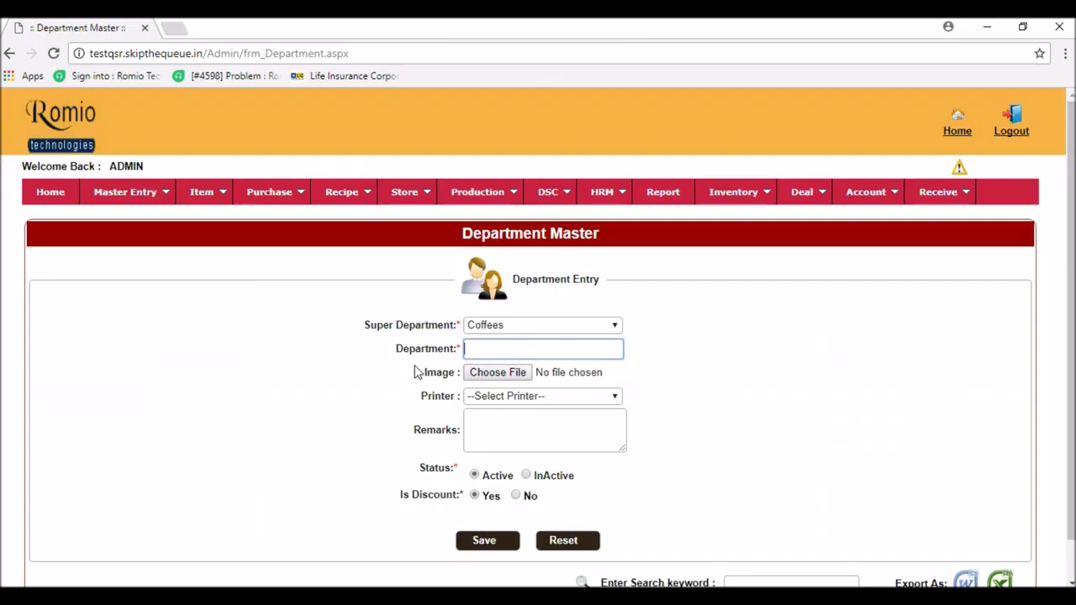
{"action": "type", "text": "Hot Coffees"}
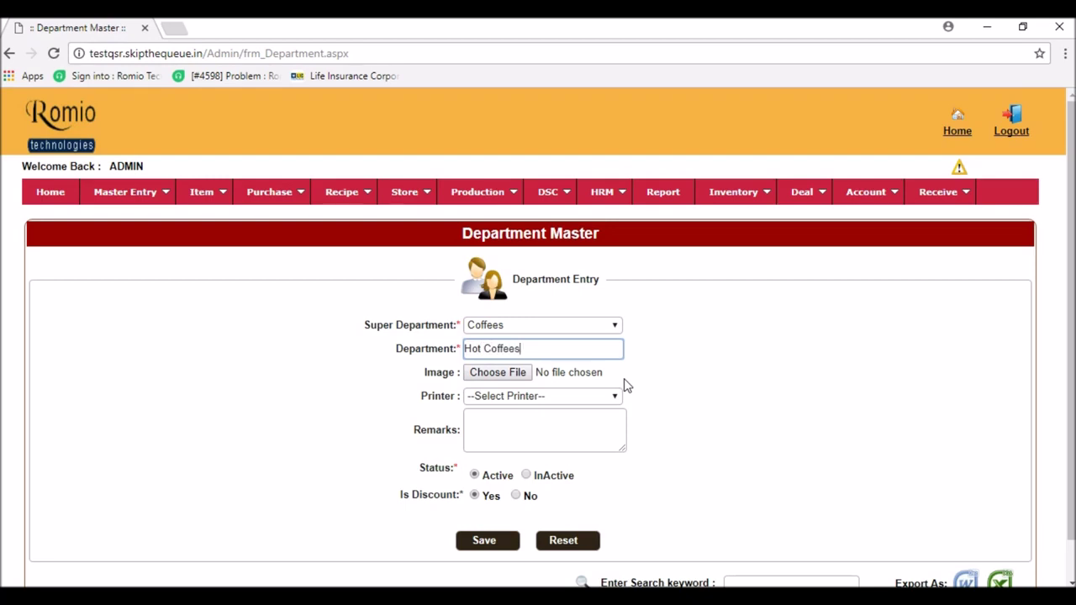
{"action": "left_click", "coordinate": [521, 396]}
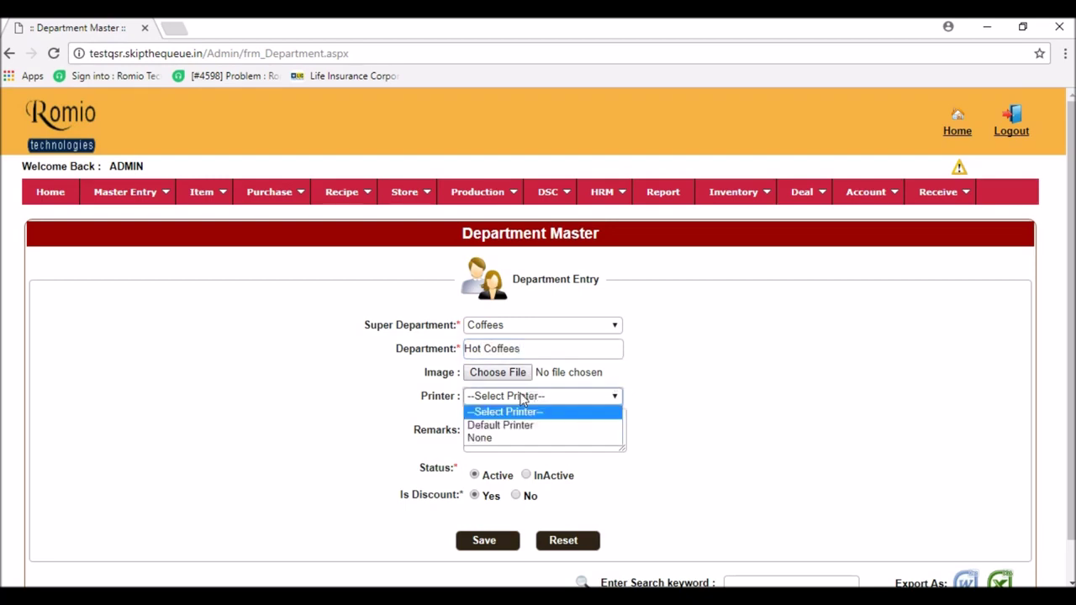
{"action": "left_click", "coordinate": [511, 425]}
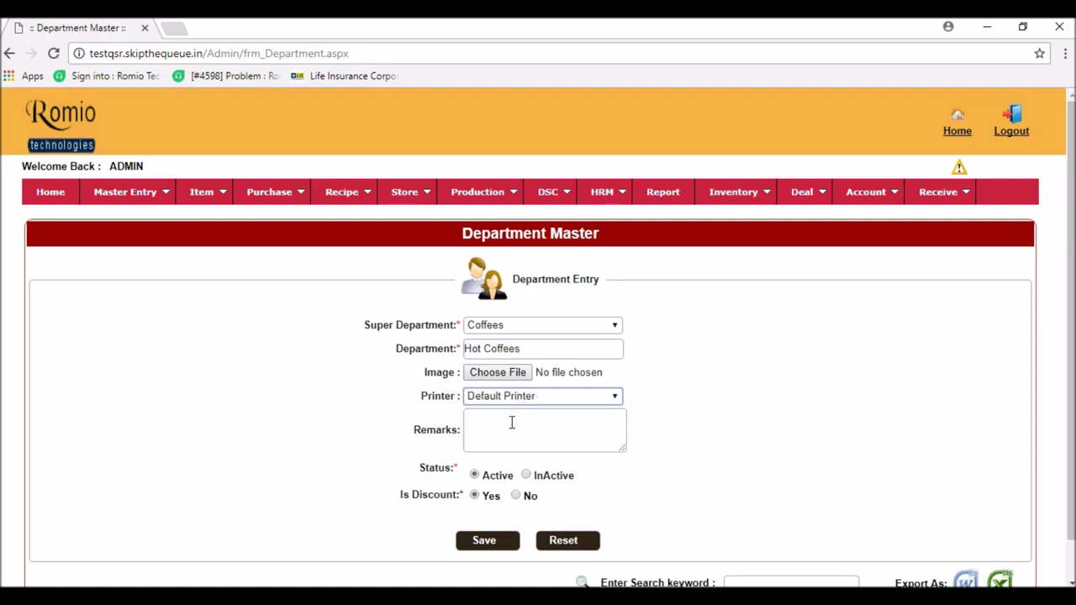
- Add the remark 'TestCoffees' and save the Hot Coffees department
{"action": "mouse_move", "coordinate": [126, 201]}
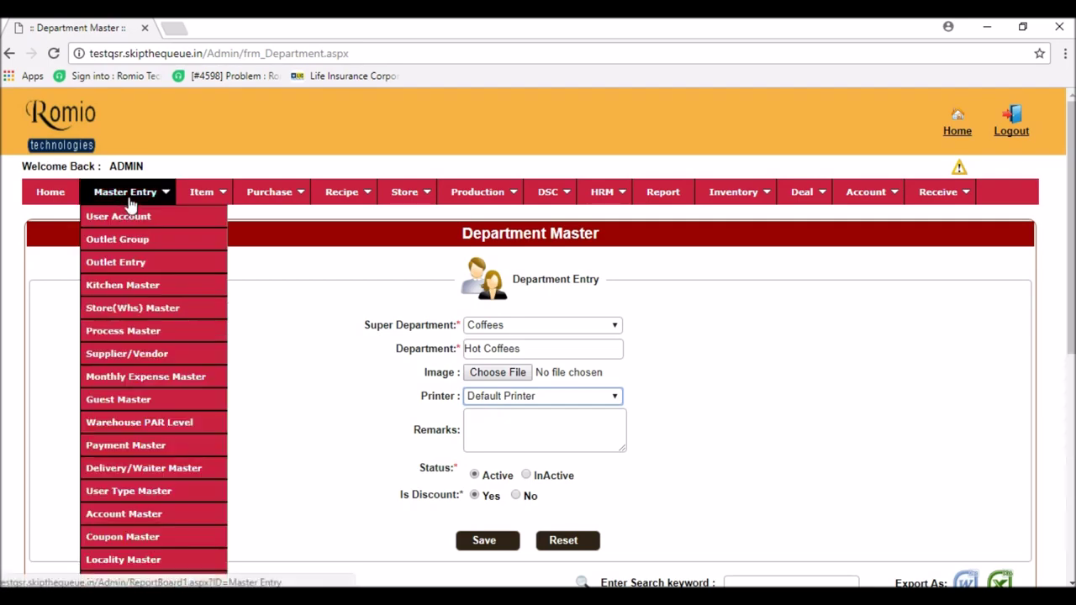
{"action": "scroll", "coordinate": [137, 468], "scroll_direction": "down", "scroll_amount": 3}
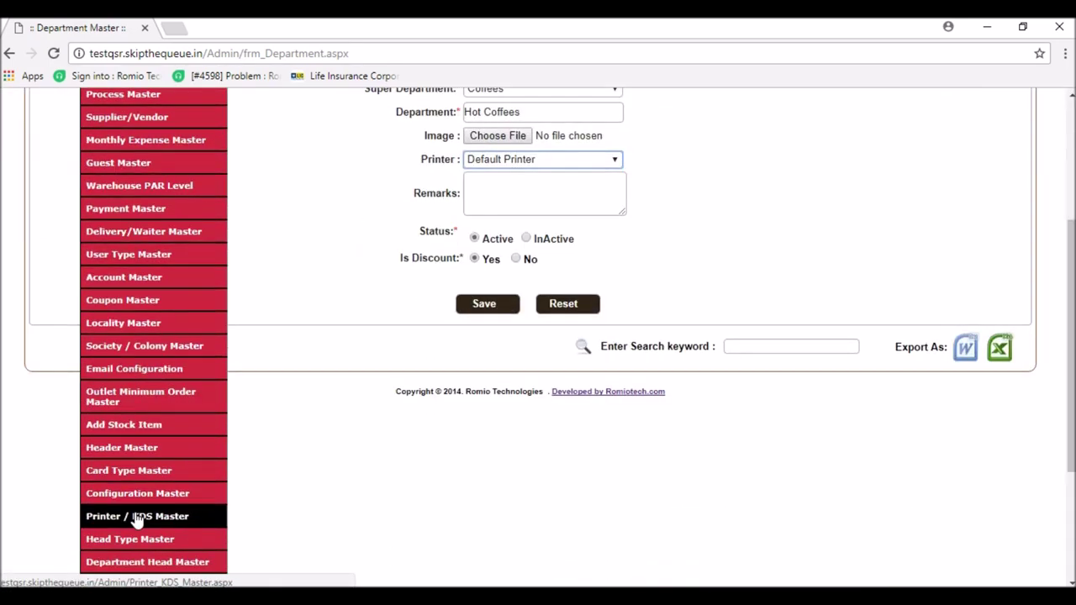
{"action": "scroll", "coordinate": [706, 210], "scroll_direction": "up", "scroll_amount": 3}
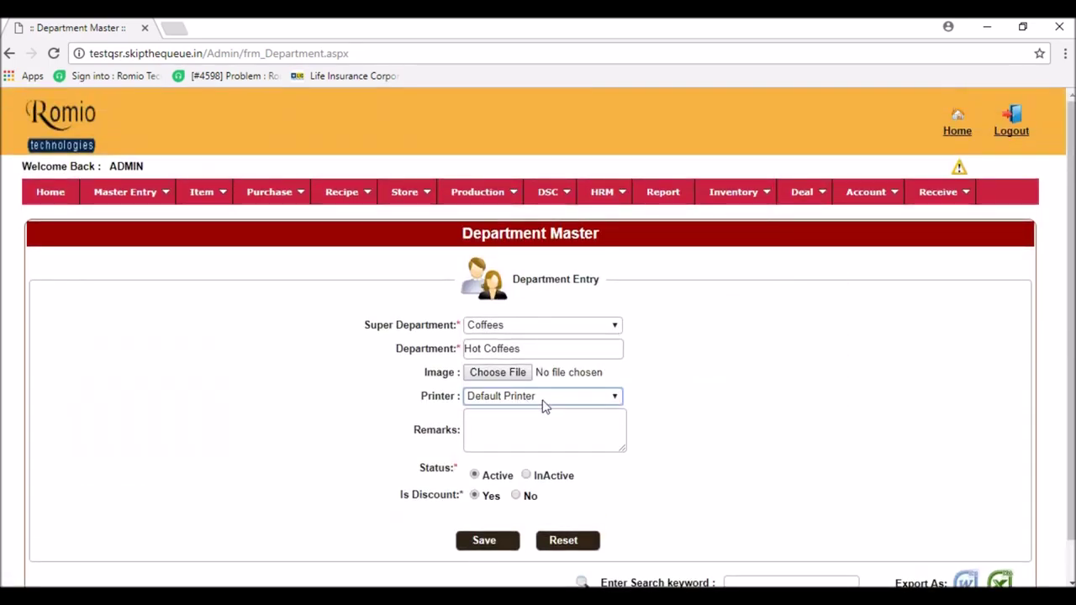
{"action": "left_click", "coordinate": [535, 418]}
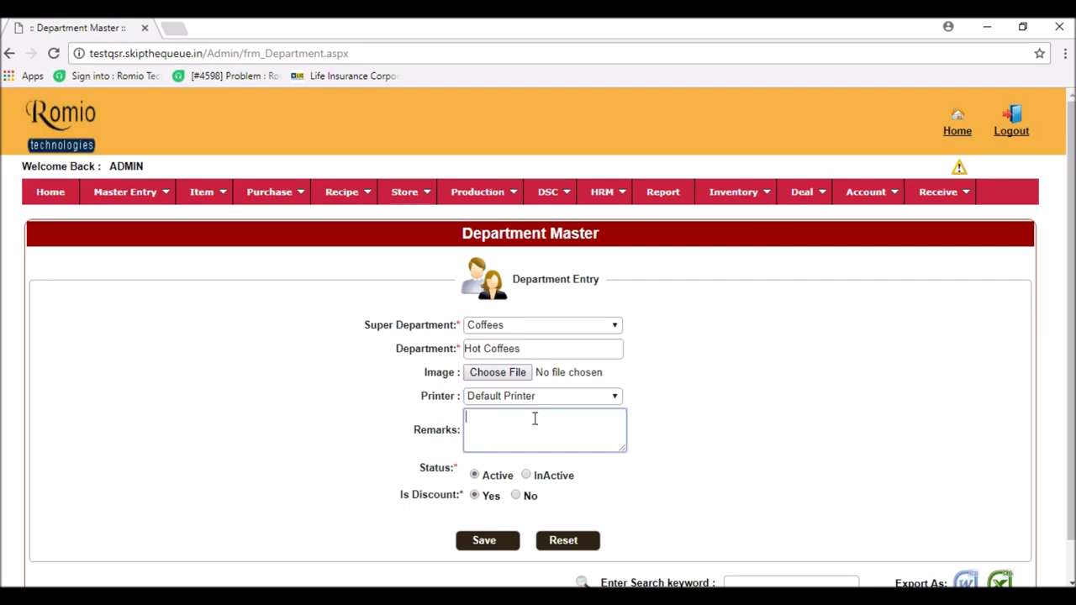
{"action": "type", "text": "Test"}
{"action": "type", "text": "Coffees"}
{"action": "left_click", "coordinate": [485, 542]}
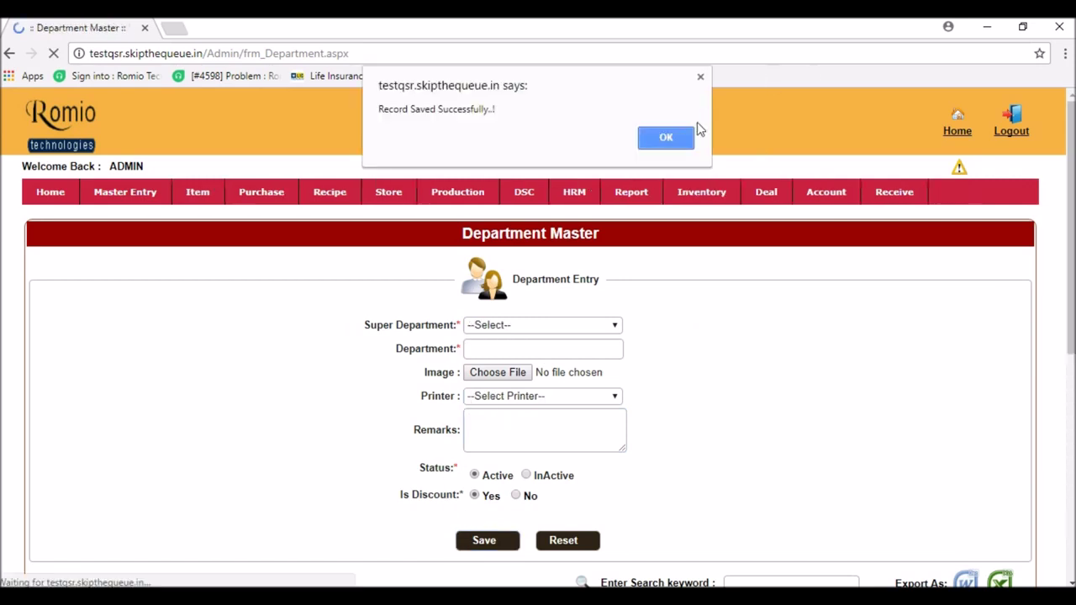
{"action": "left_click", "coordinate": [682, 134]}
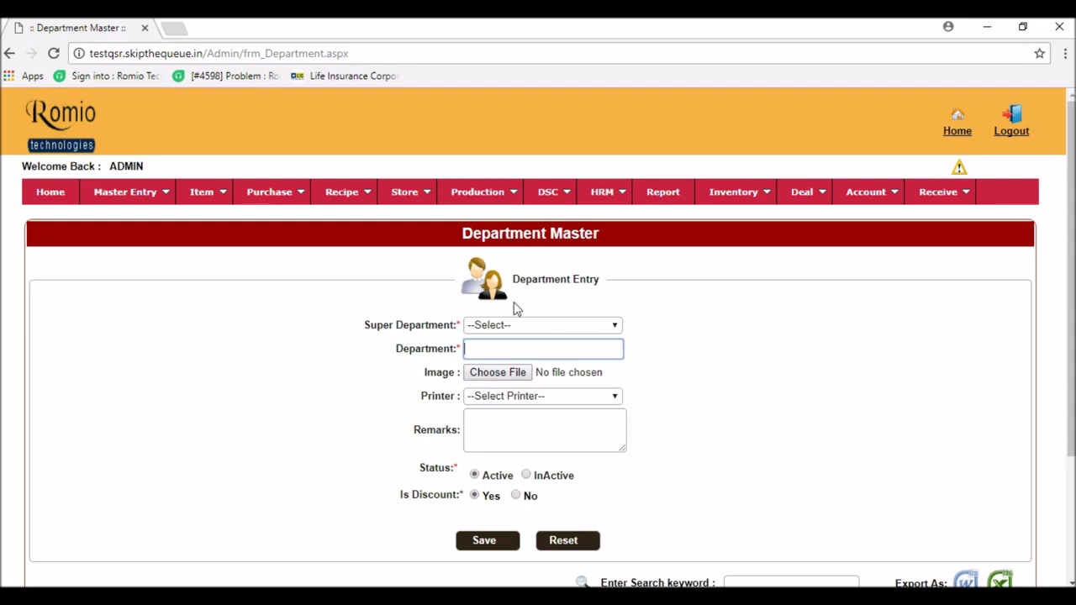
- Save 'Cold Coffees' under Coffees with Default Printer and the remark 'Cold Coffees'
{"action": "left_click", "coordinate": [513, 324]}
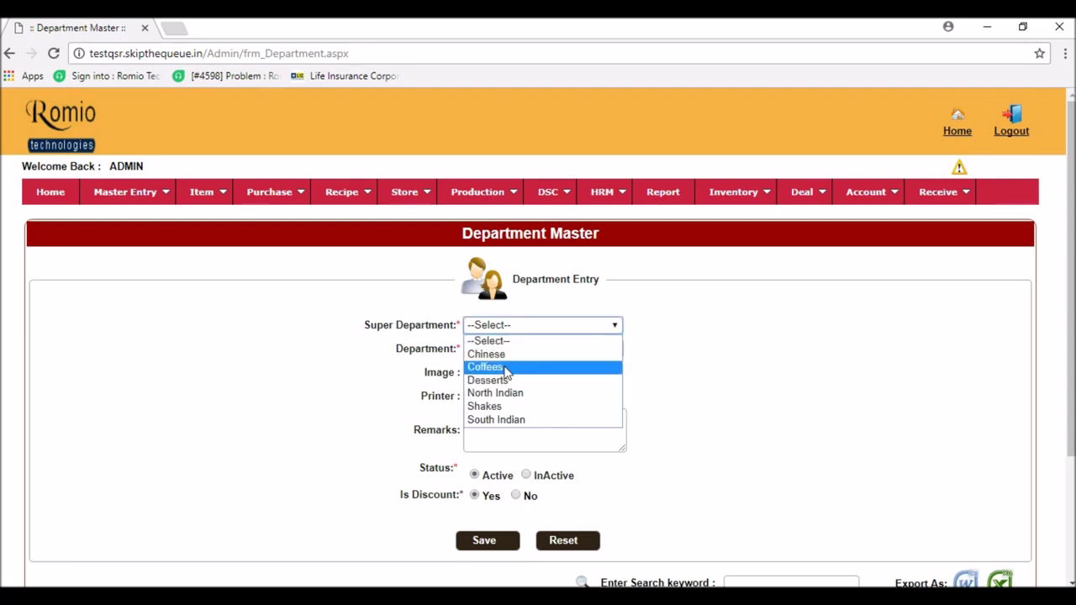
{"action": "left_click", "coordinate": [504, 366]}
{"action": "left_click", "coordinate": [509, 353]}
{"action": "type", "text": "Cold Coffees"}
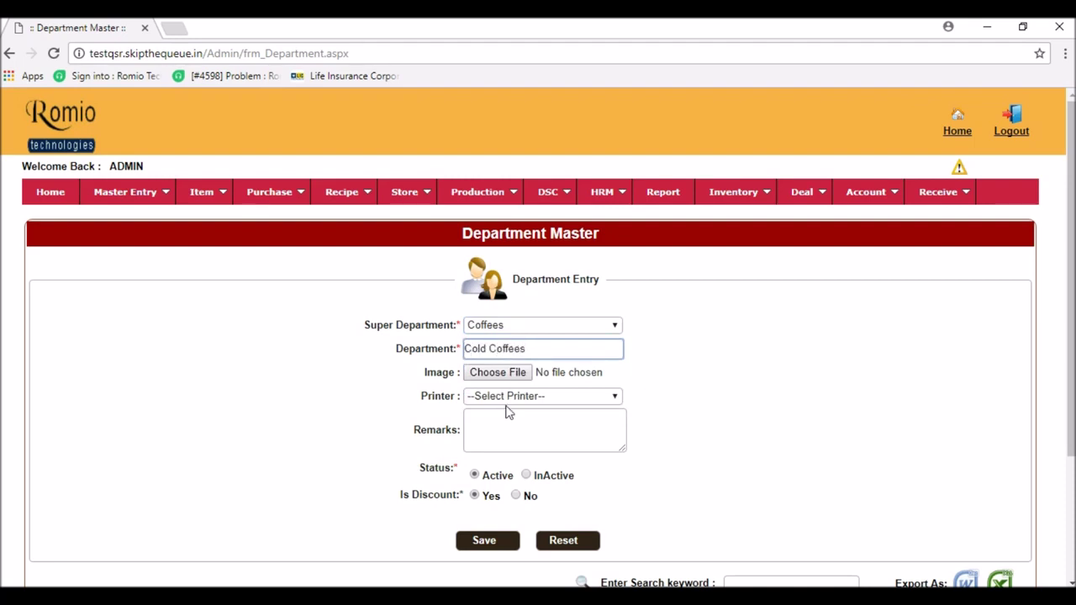
{"action": "left_click", "coordinate": [509, 400]}
{"action": "left_click", "coordinate": [504, 425]}
{"action": "left_click", "coordinate": [504, 430]}
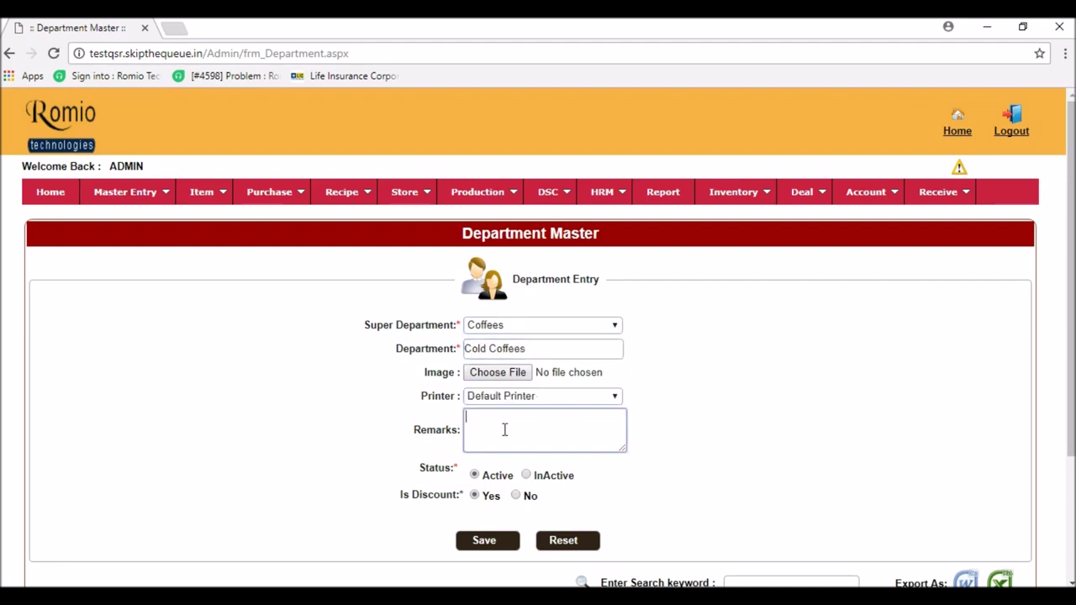
{"action": "type", "text": "Cold Coffees"}
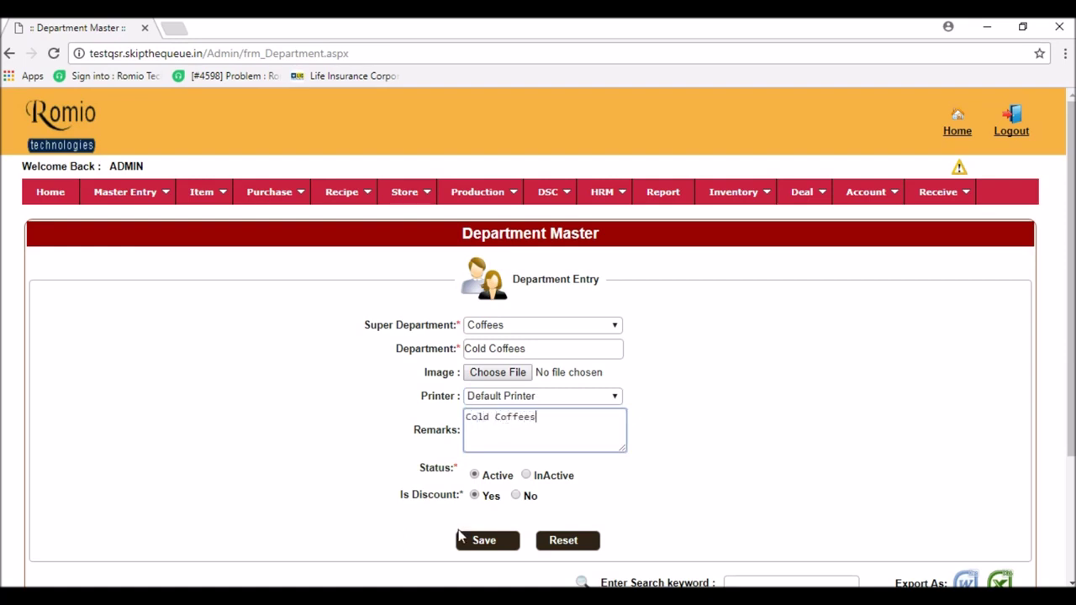
{"action": "left_click", "coordinate": [485, 545]}
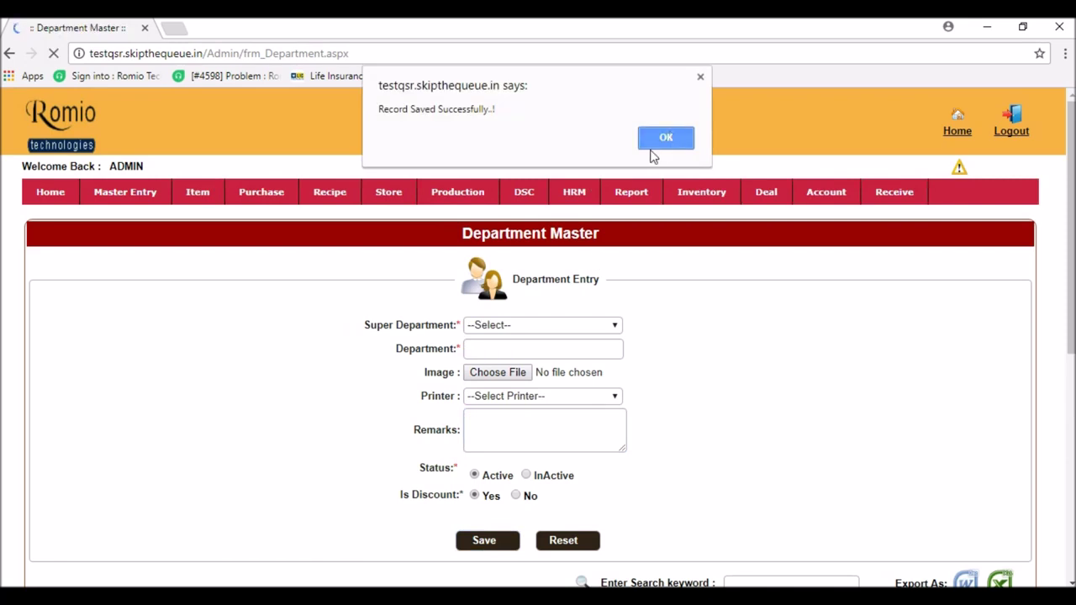
{"action": "left_click", "coordinate": [661, 133]}
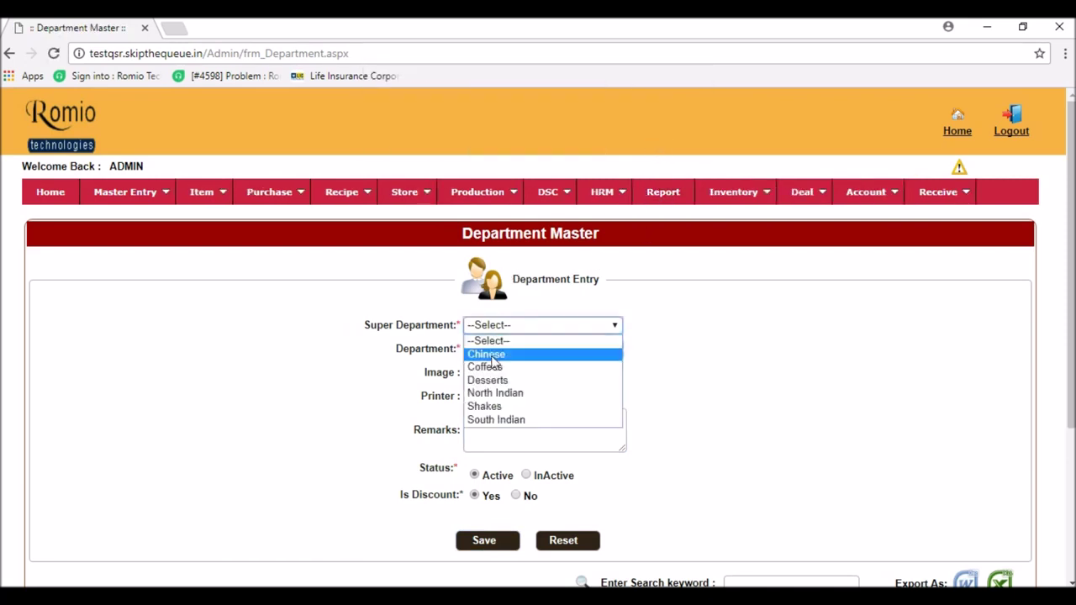
- Save a Shakes (Regular) department under Shakes with the Default Printer
{"action": "left_click", "coordinate": [498, 407]}
{"action": "left_click", "coordinate": [500, 348]}
{"action": "type", "text": "Shakes"}
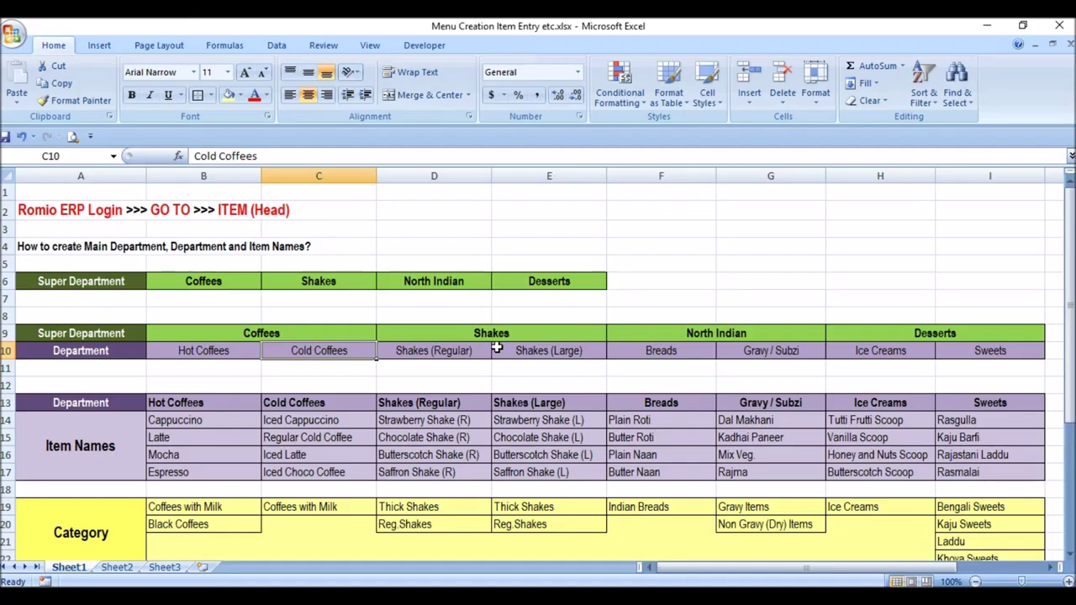
{"action": "key", "text": "alt+Tab"}
{"action": "left_click", "coordinate": [450, 405]}
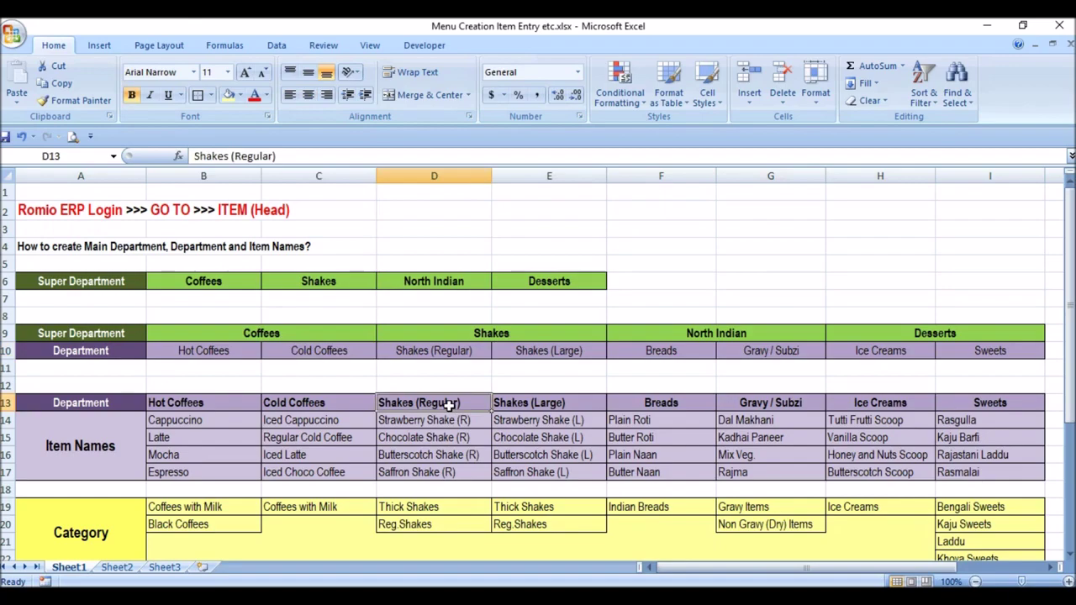
{"action": "left_click", "coordinate": [581, 404]}
{"action": "key", "text": "alt+Tab"}
{"action": "left_click", "coordinate": [540, 349]}
{"action": "type", "text": "(Regular"}
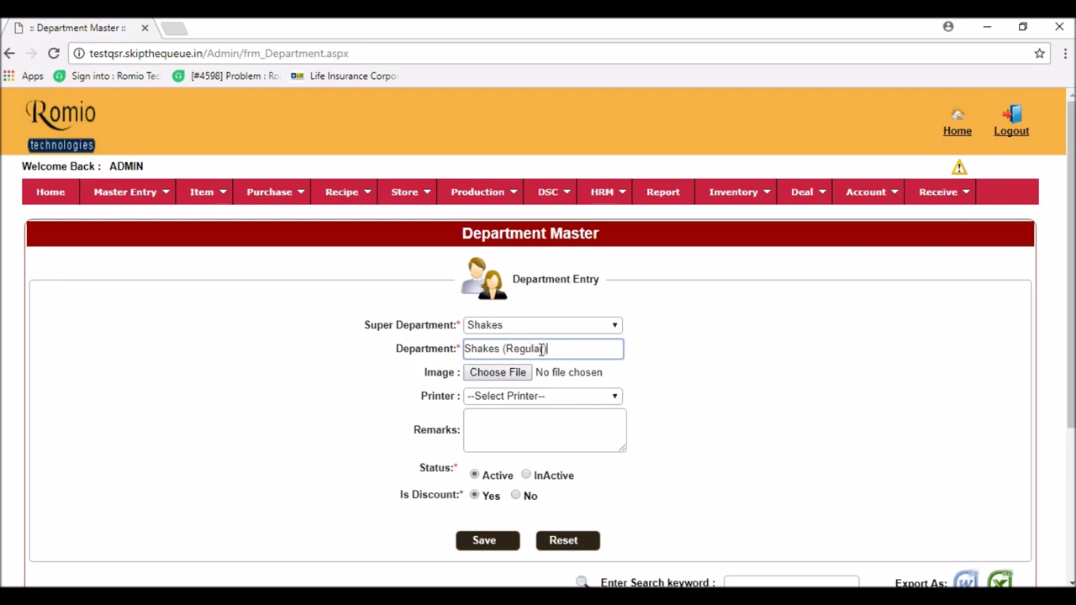
{"action": "left_click", "coordinate": [515, 396]}
{"action": "left_click", "coordinate": [511, 425]}
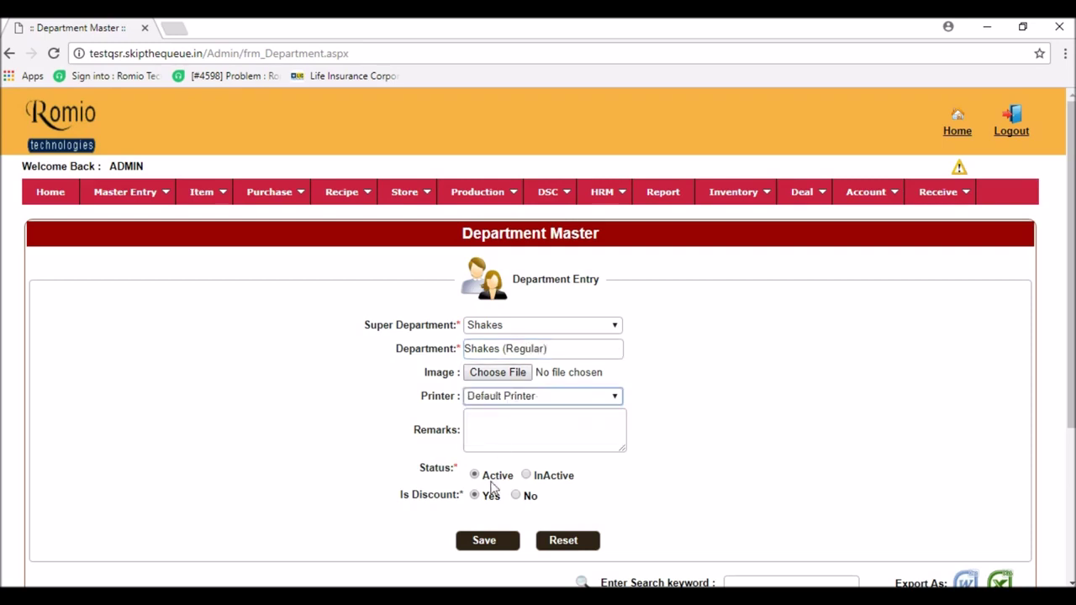
{"action": "left_click", "coordinate": [483, 542]}
{"action": "left_click", "coordinate": [667, 140]}
- Save a Shakes (Large) department under Shakes, also with the Default Printer
{"action": "left_click", "coordinate": [519, 328]}
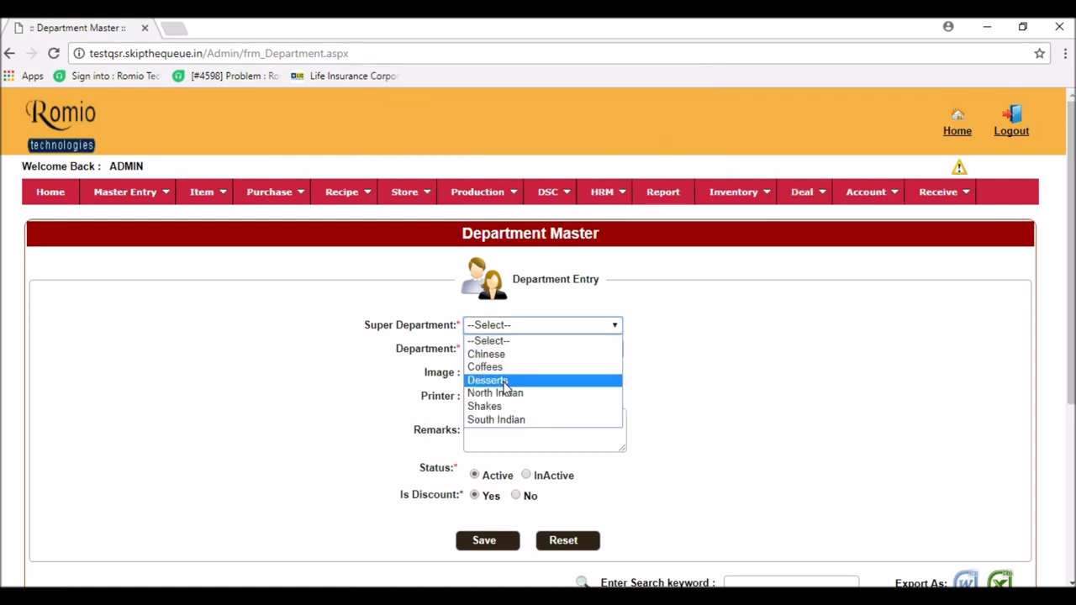
{"action": "left_click", "coordinate": [497, 406]}
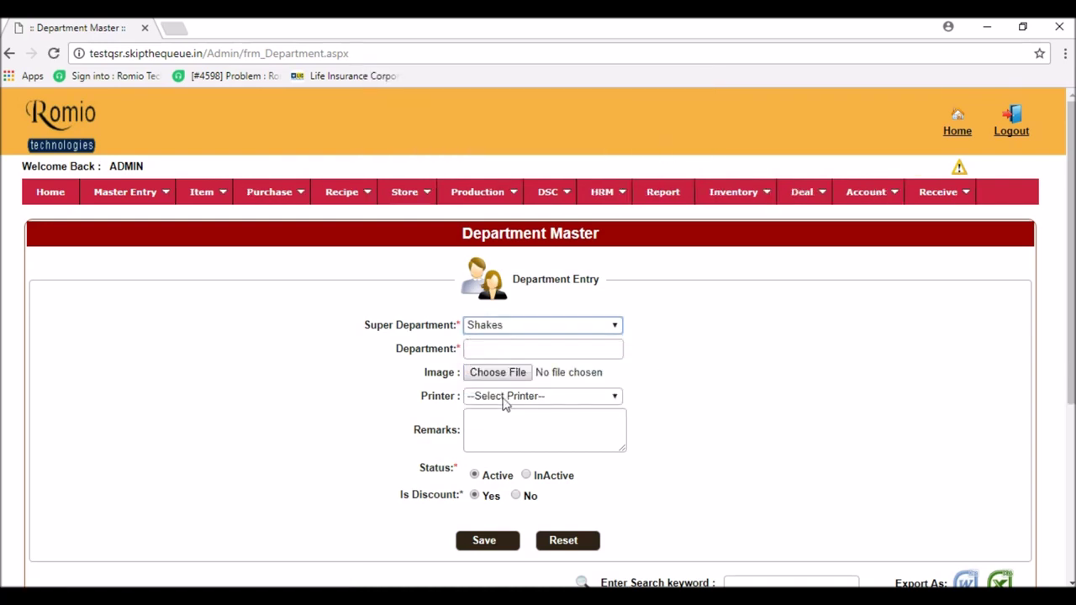
{"action": "left_click", "coordinate": [507, 347]}
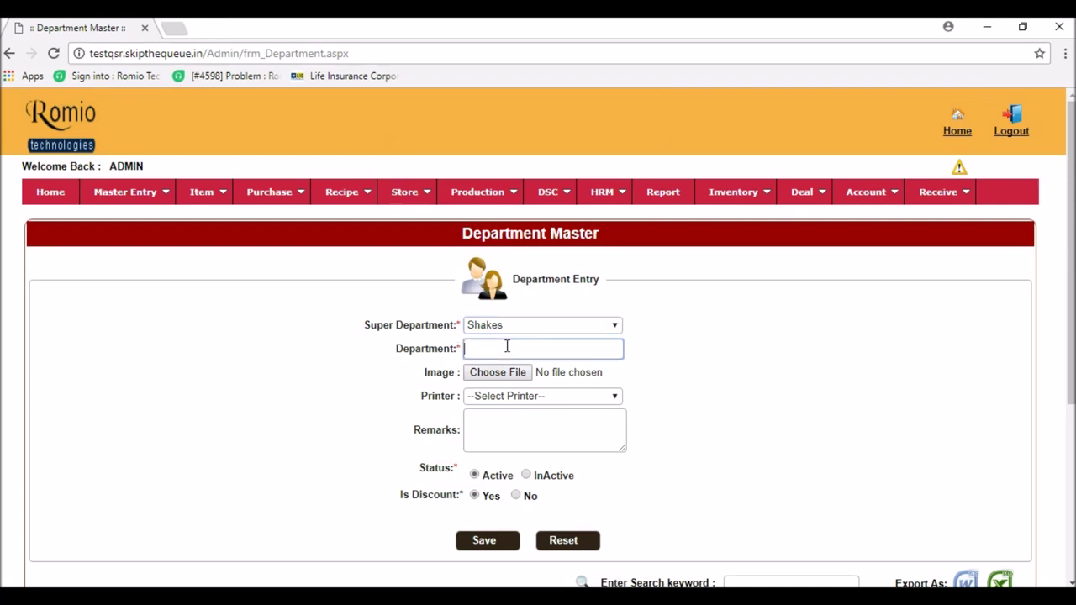
{"action": "type", "text": "Shakes (Large"}
{"action": "left_click", "coordinate": [509, 397]}
{"action": "left_click", "coordinate": [501, 426]}
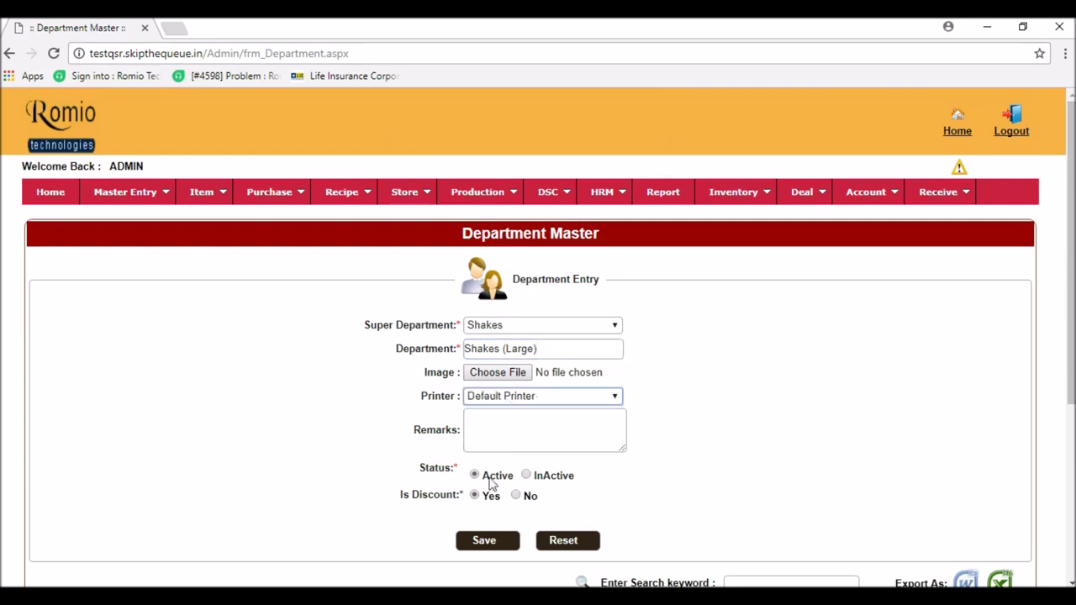
{"action": "left_click", "coordinate": [489, 545]}
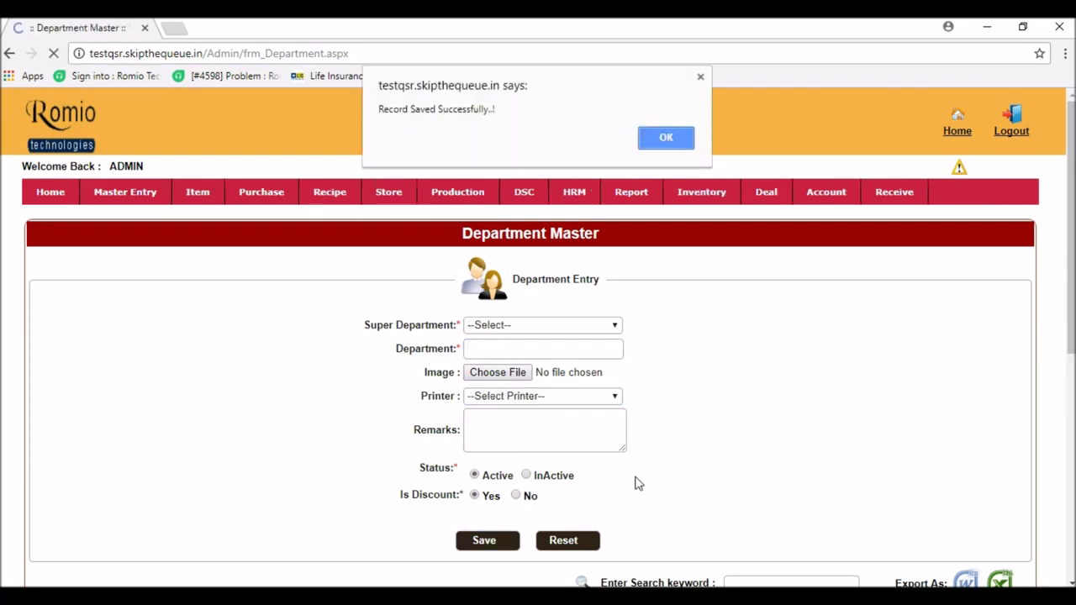
{"action": "left_click", "coordinate": [655, 138]}
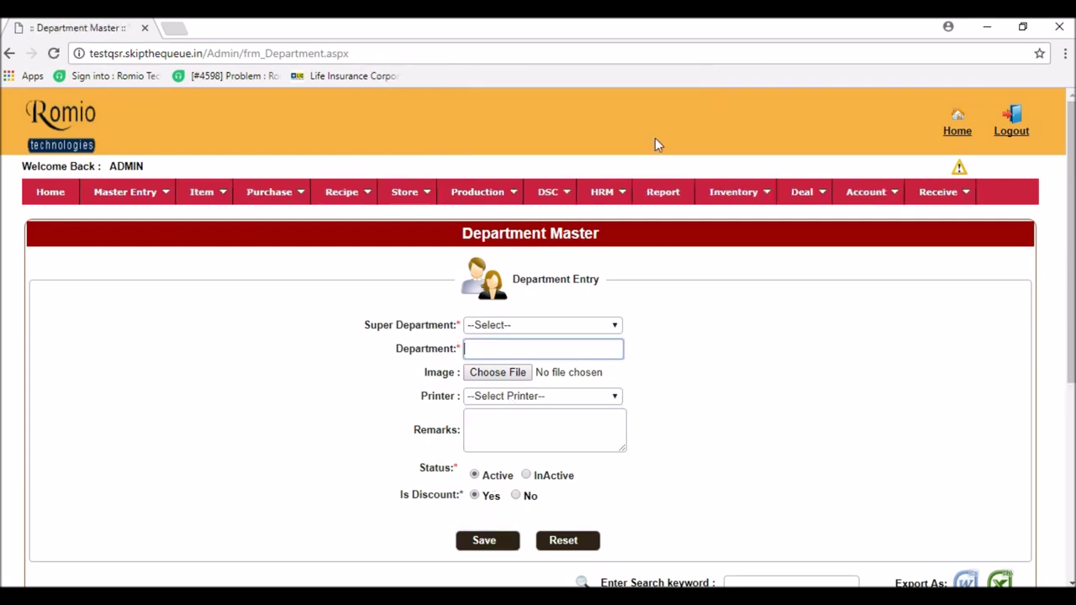
- Save a Breads department under the North Indian super department with the Default Printer
{"action": "left_click", "coordinate": [497, 328]}
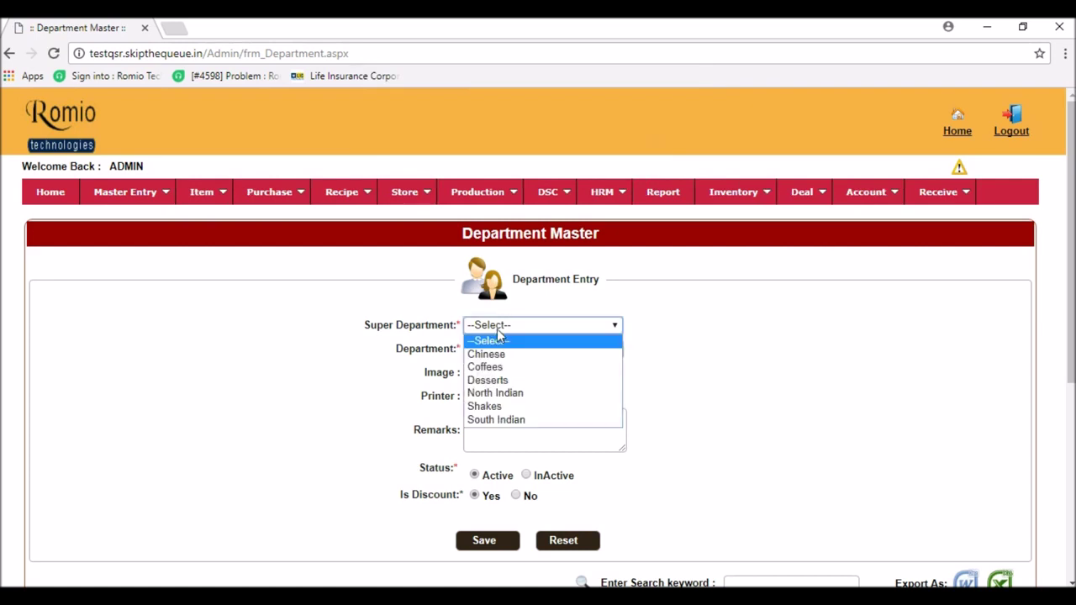
{"action": "left_click", "coordinate": [498, 396]}
{"action": "left_click", "coordinate": [513, 350]}
{"action": "type", "text": "Breads"}
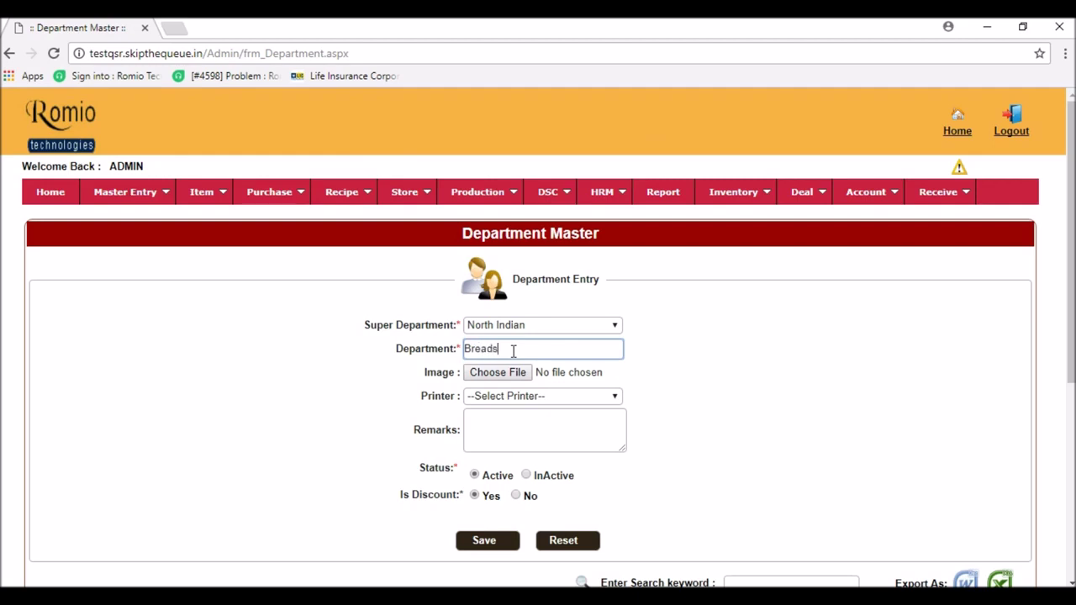
{"action": "left_click", "coordinate": [492, 399]}
{"action": "left_click", "coordinate": [492, 423]}
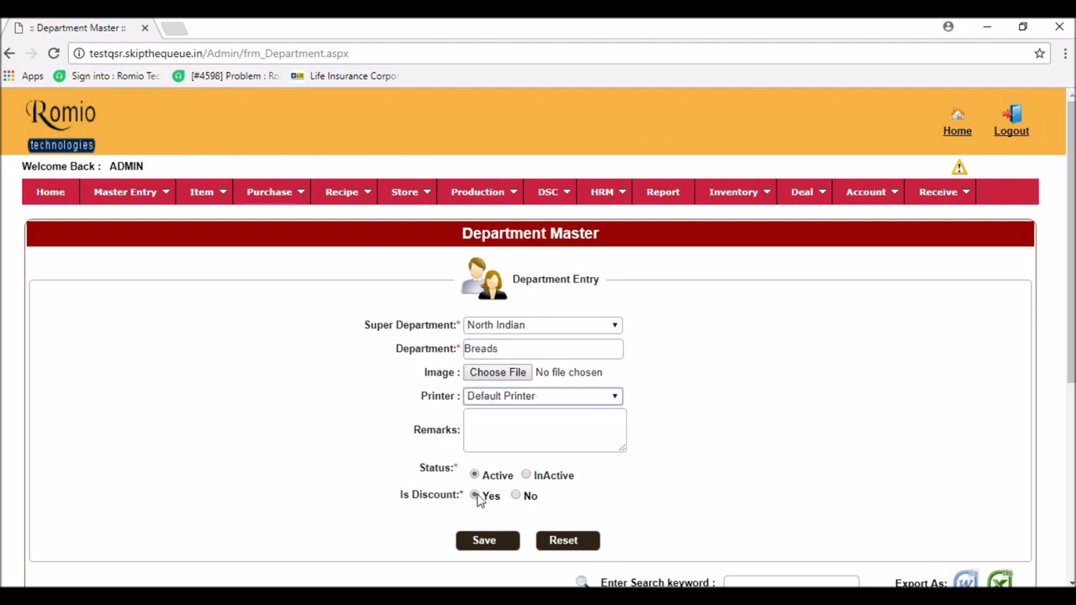
{"action": "left_click", "coordinate": [471, 544]}
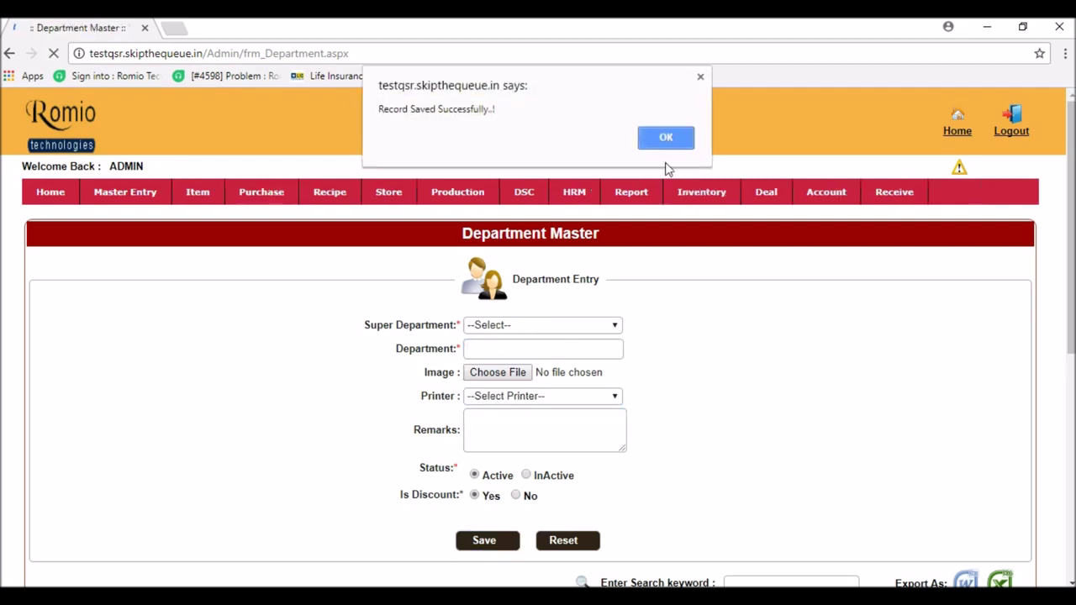
{"action": "left_click", "coordinate": [669, 139]}
- Add the Gravy & Subzi department under North Indian, assign the Default Printer, and save
{"action": "left_click", "coordinate": [492, 326]}
{"action": "left_click", "coordinate": [495, 393]}
{"action": "left_click", "coordinate": [506, 351]}
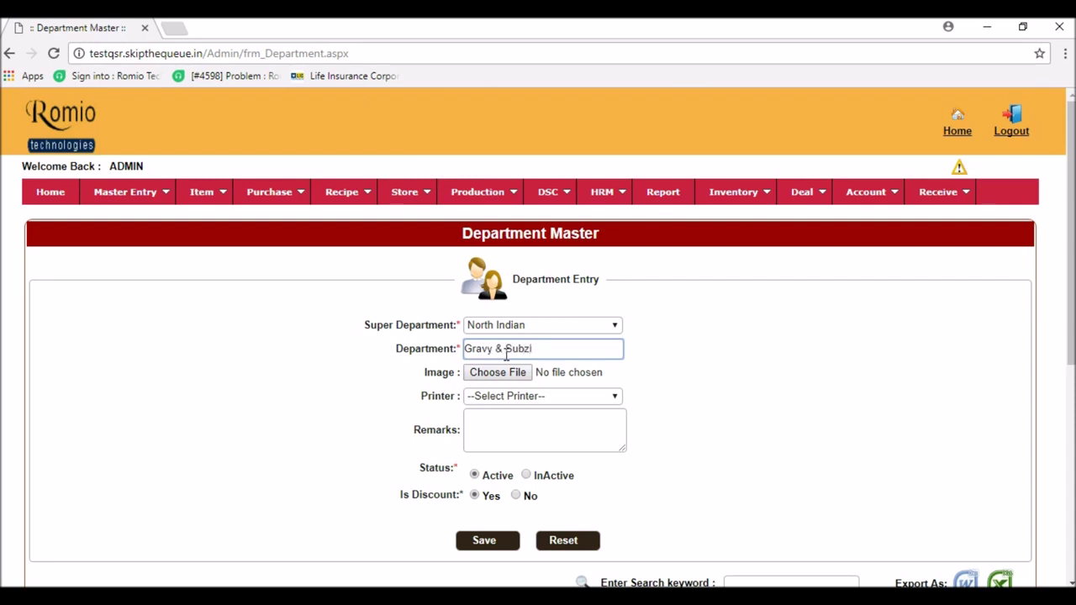
{"action": "left_click", "coordinate": [496, 401]}
{"action": "left_click", "coordinate": [493, 424]}
{"action": "left_click", "coordinate": [482, 540]}
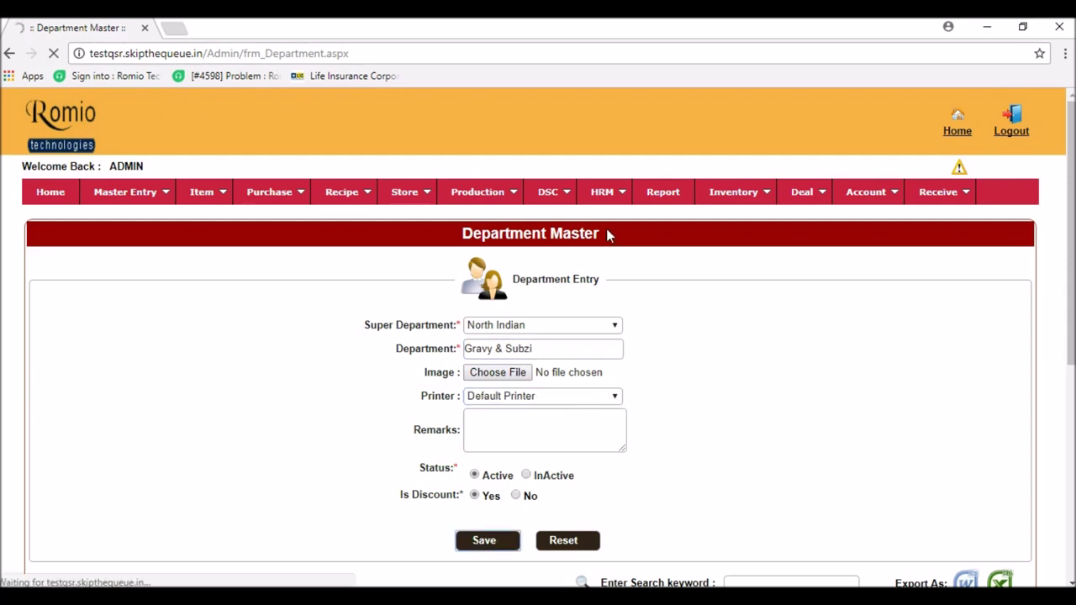
- Set the department grid's page size to 25 and scroll through the listed departments
{"action": "scroll", "coordinate": [301, 479], "scroll_direction": "down", "scroll_amount": 4}
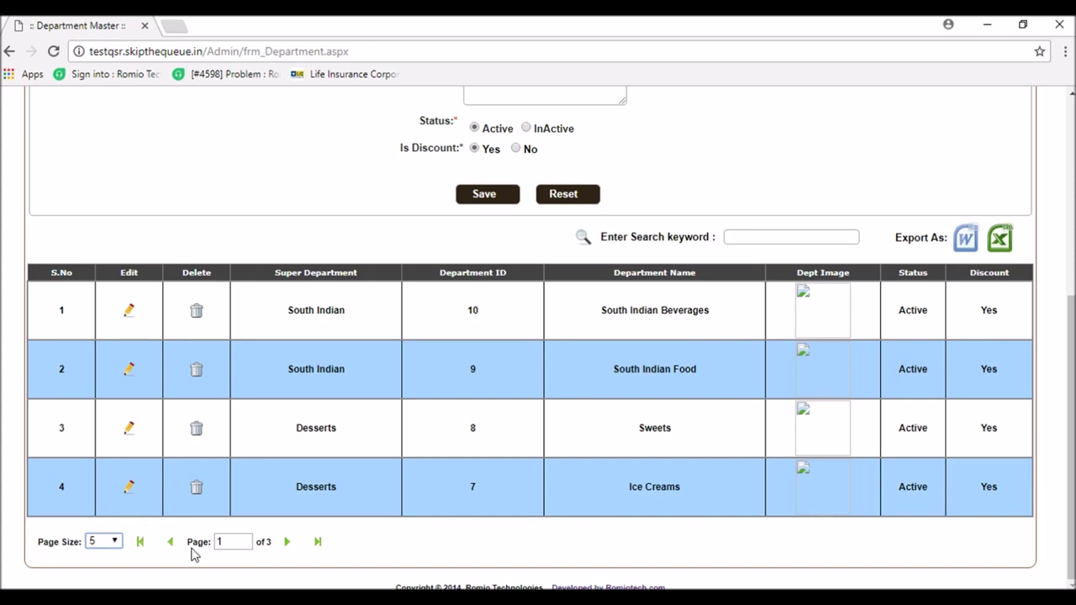
{"action": "double_click", "coordinate": [266, 543]}
{"action": "mouse_move", "coordinate": [264, 545]}
{"action": "left_mouse_down"}
{"action": "mouse_move", "coordinate": [220, 543]}
{"action": "mouse_move", "coordinate": [259, 543]}
{"action": "left_mouse_up"}
{"action": "double_click", "coordinate": [222, 542]}
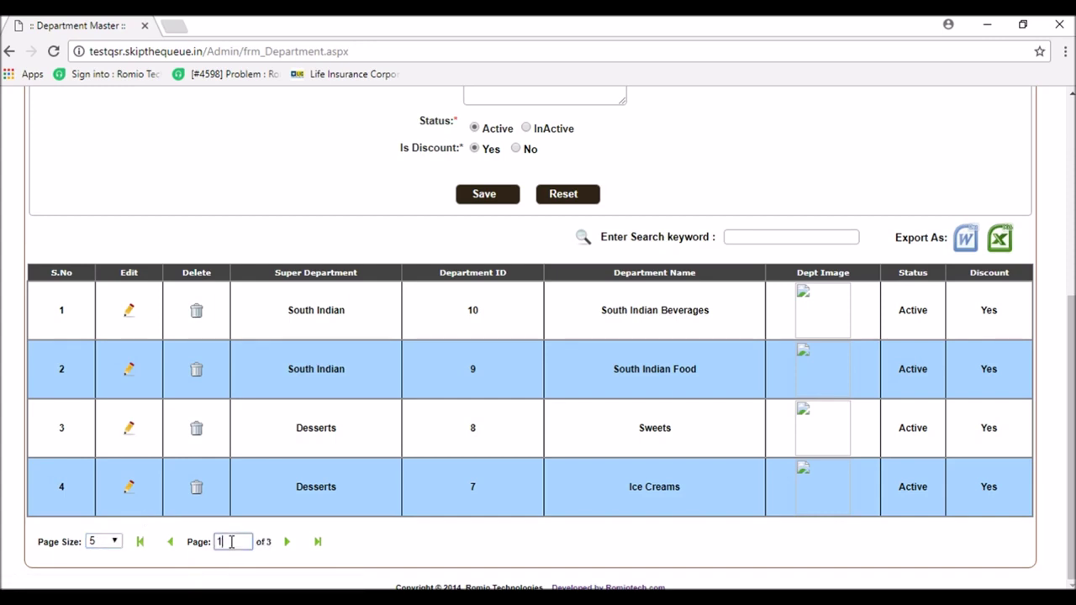
{"action": "left_click", "coordinate": [117, 542]}
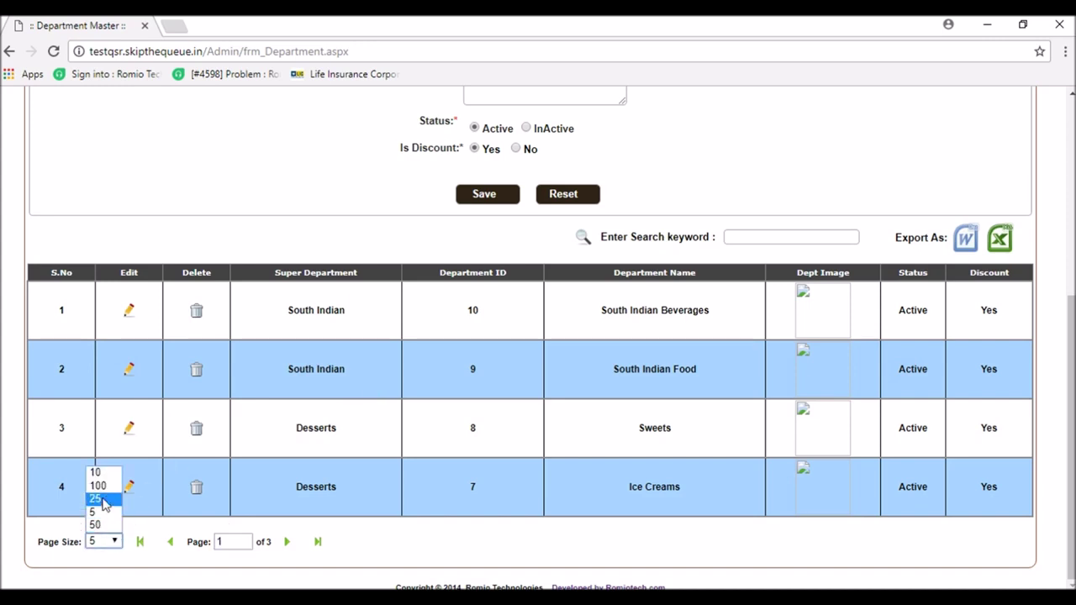
{"action": "left_click", "coordinate": [102, 501]}
{"action": "scroll", "coordinate": [683, 480], "scroll_direction": "up", "scroll_amount": 2}
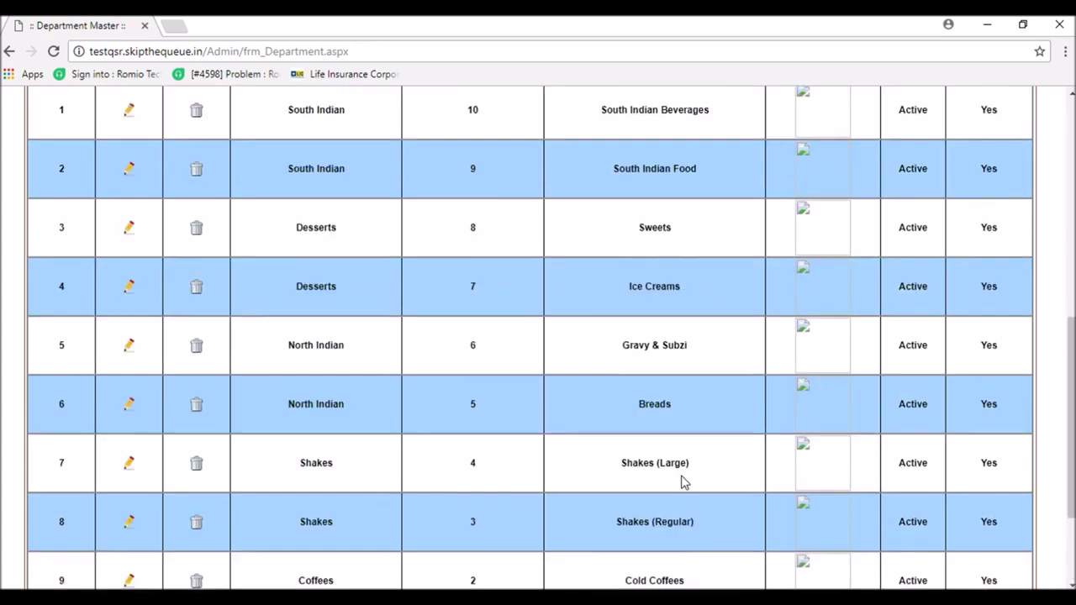
{"action": "scroll", "coordinate": [684, 479], "scroll_direction": "up", "scroll_amount": 3}
{"action": "scroll", "coordinate": [684, 481], "scroll_direction": "down", "scroll_amount": 5}
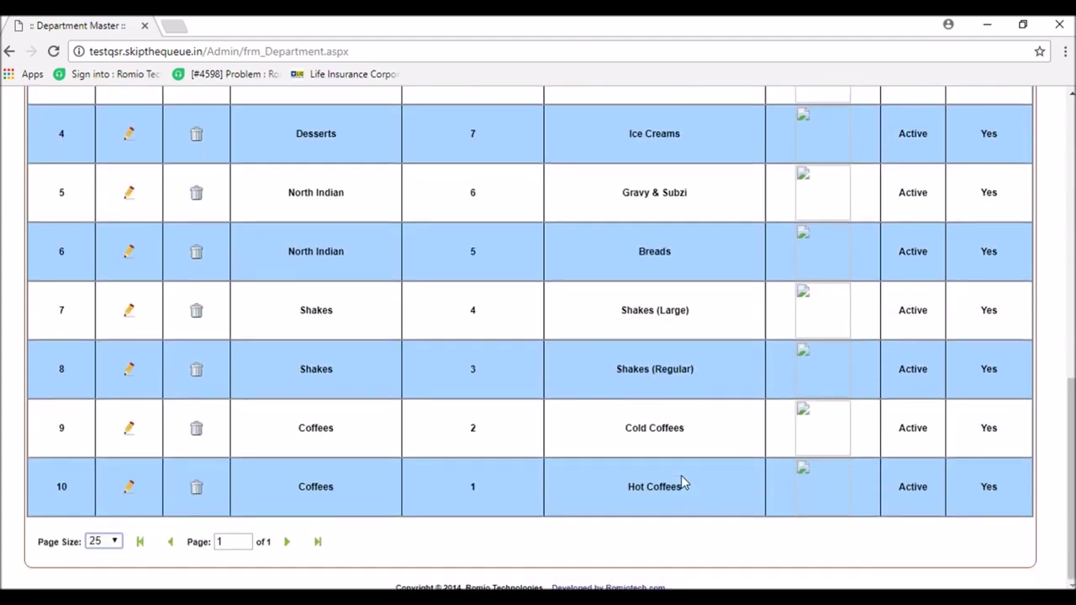
{"action": "scroll", "coordinate": [682, 483], "scroll_direction": "up", "scroll_amount": 3}
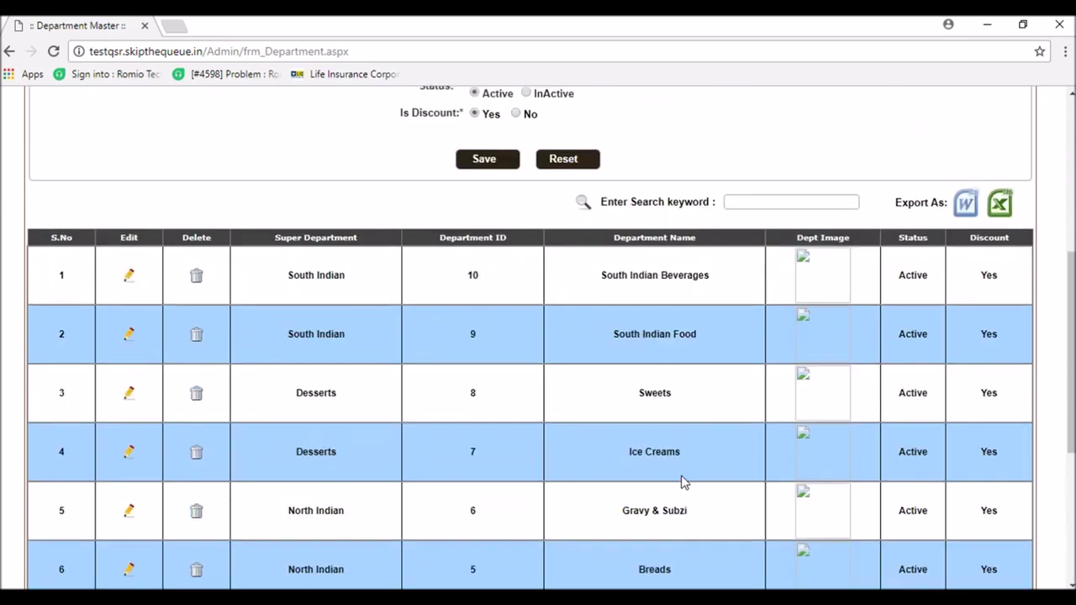
{"action": "scroll", "coordinate": [690, 489], "scroll_direction": "down", "scroll_amount": 3}
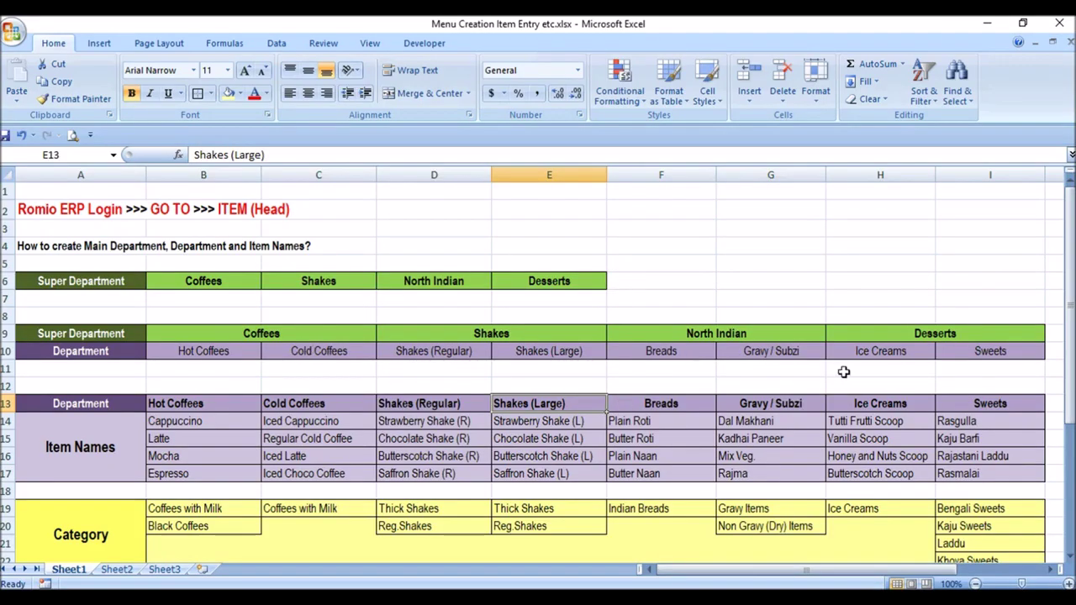
- Compare the Desserts, Shakes and Sweets groups in the Excel plan, then return to Chrome
{"action": "left_click", "coordinate": [908, 339]}
{"action": "left_click", "coordinate": [399, 333]}
{"action": "left_click", "coordinate": [303, 318]}
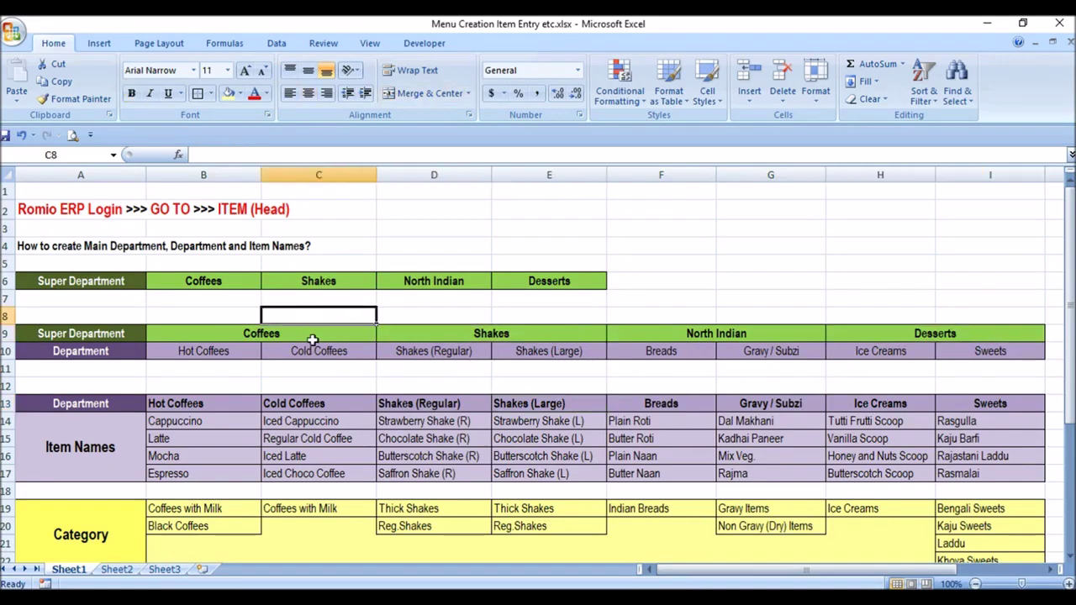
{"action": "left_click", "coordinate": [1003, 353]}
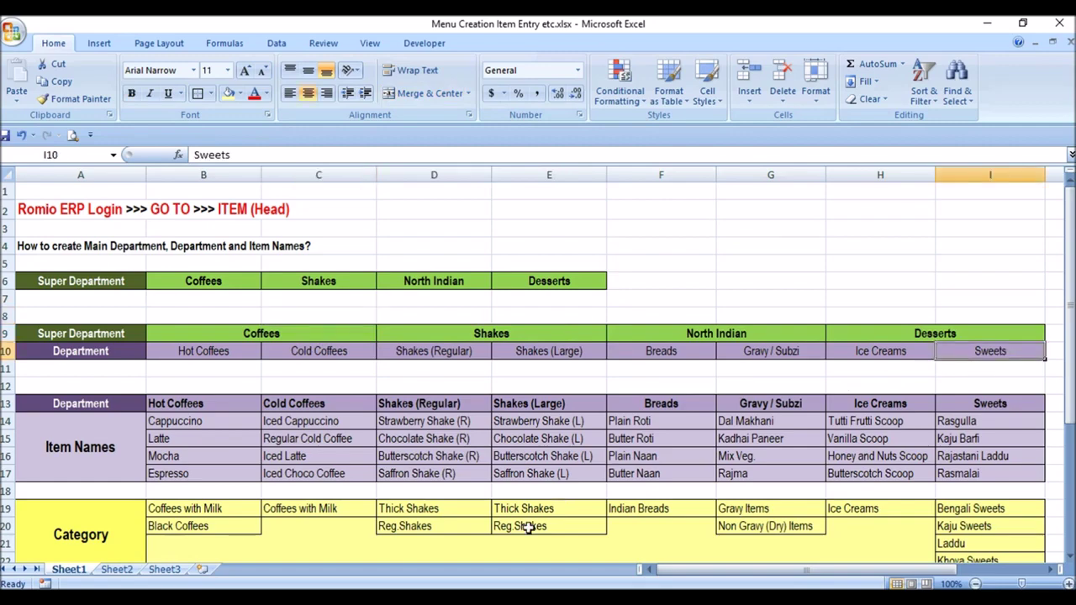
{"action": "key", "text": "alt+Tab"}
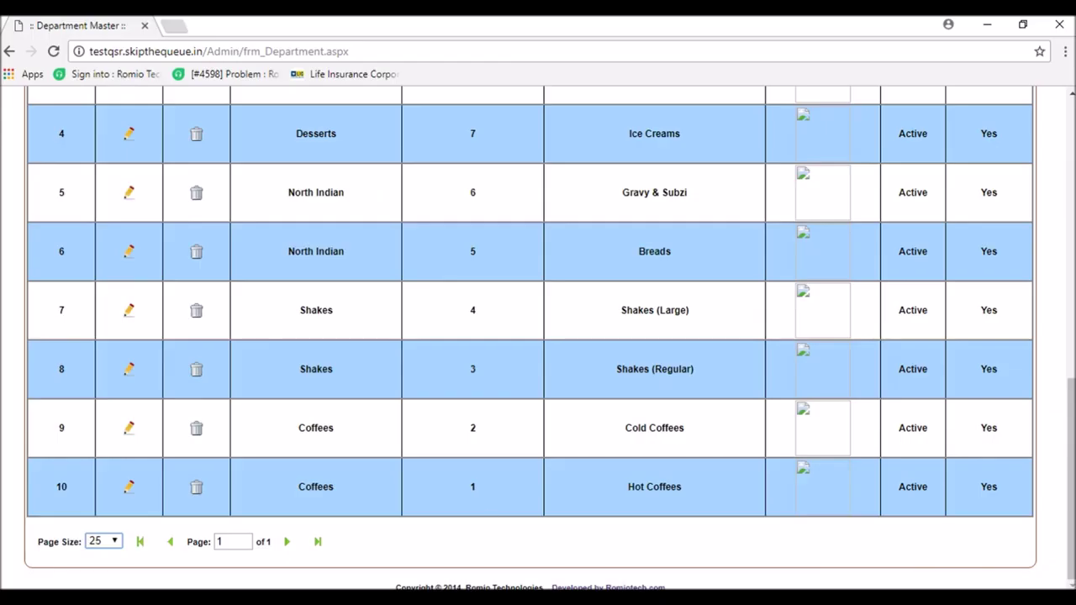
- Scroll back to the top of the department page and bring up the Item submenu
{"action": "scroll", "coordinate": [487, 420], "scroll_direction": "up", "scroll_amount": 4}
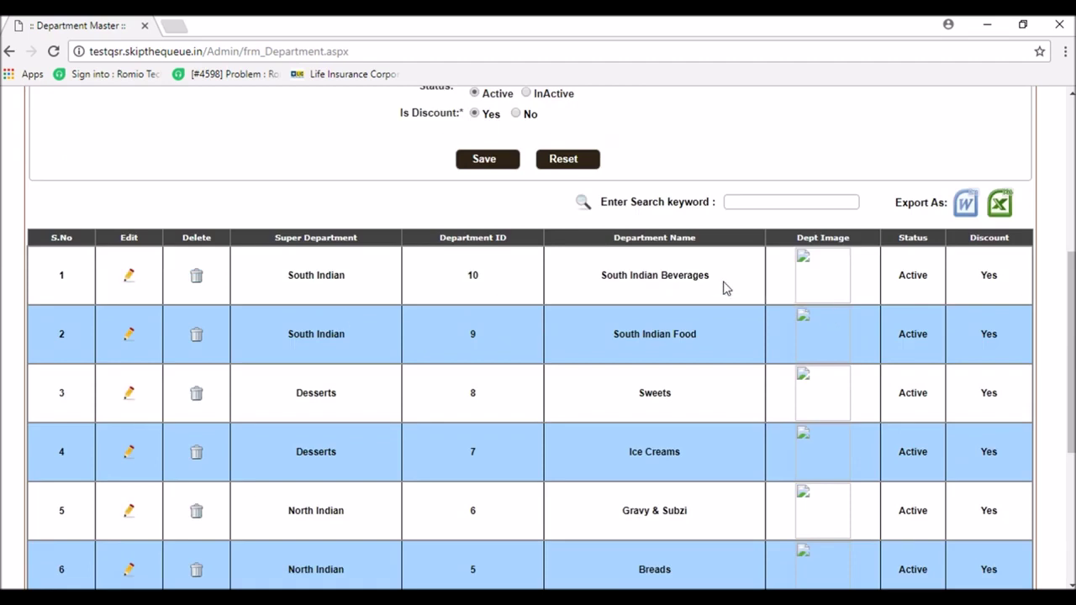
{"action": "scroll", "coordinate": [816, 496], "scroll_direction": "down", "scroll_amount": 4}
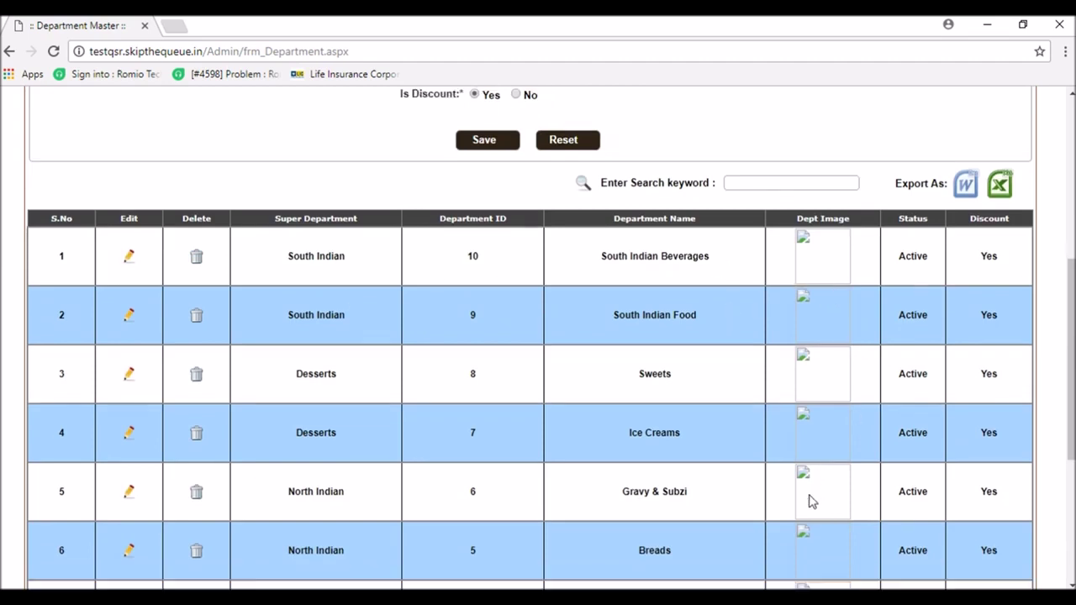
{"action": "scroll", "coordinate": [613, 457], "scroll_direction": "up", "scroll_amount": 10}
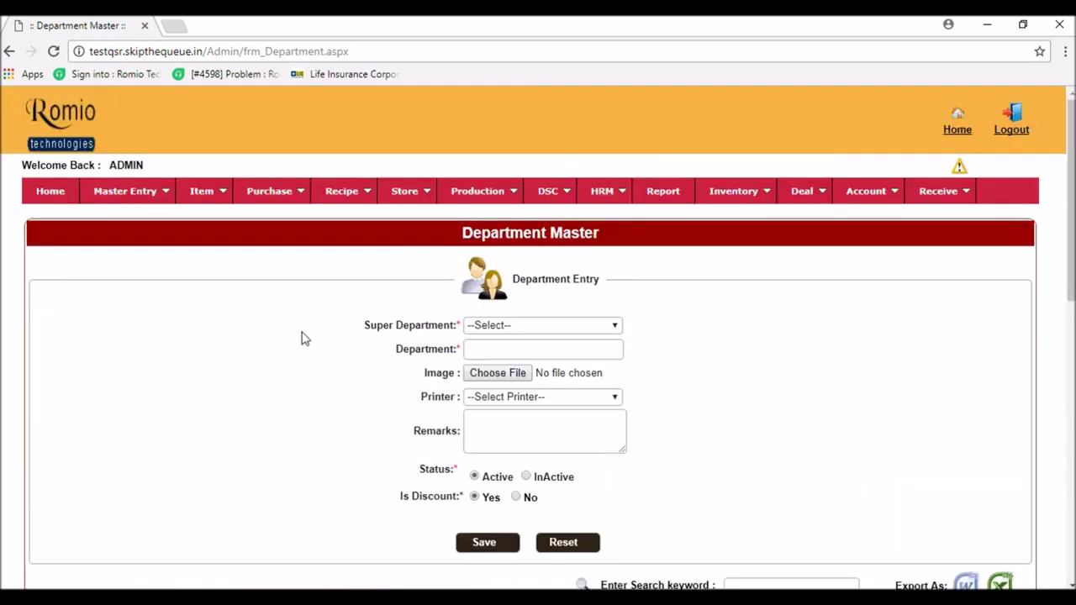
{"action": "mouse_move", "coordinate": [200, 200]}
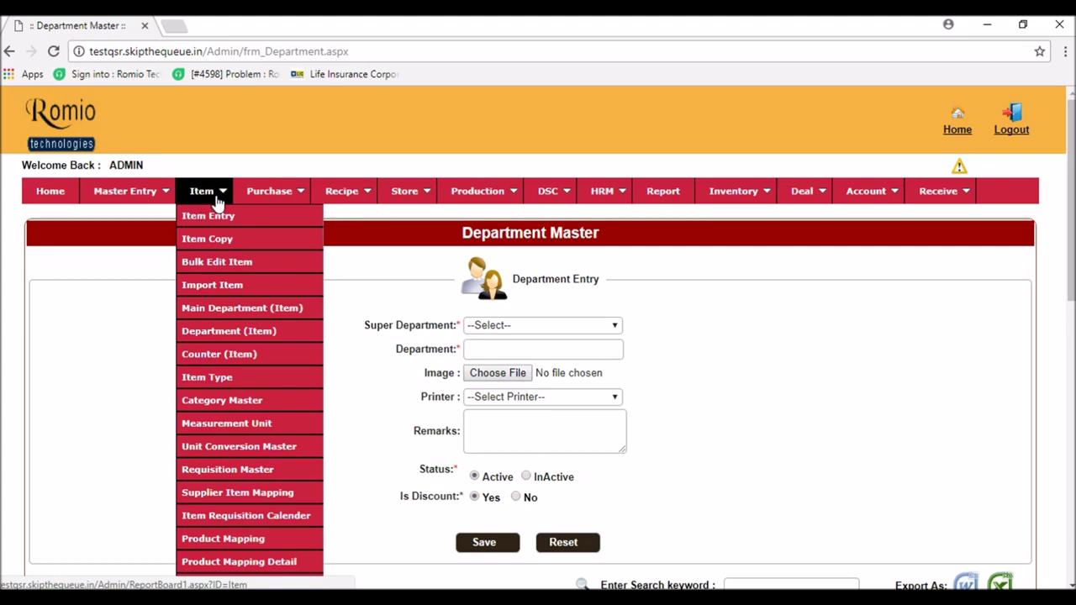
- Open Category Master and save Coffee with Milk as a category, checking the Excel plan
{"action": "left_click", "coordinate": [277, 404]}
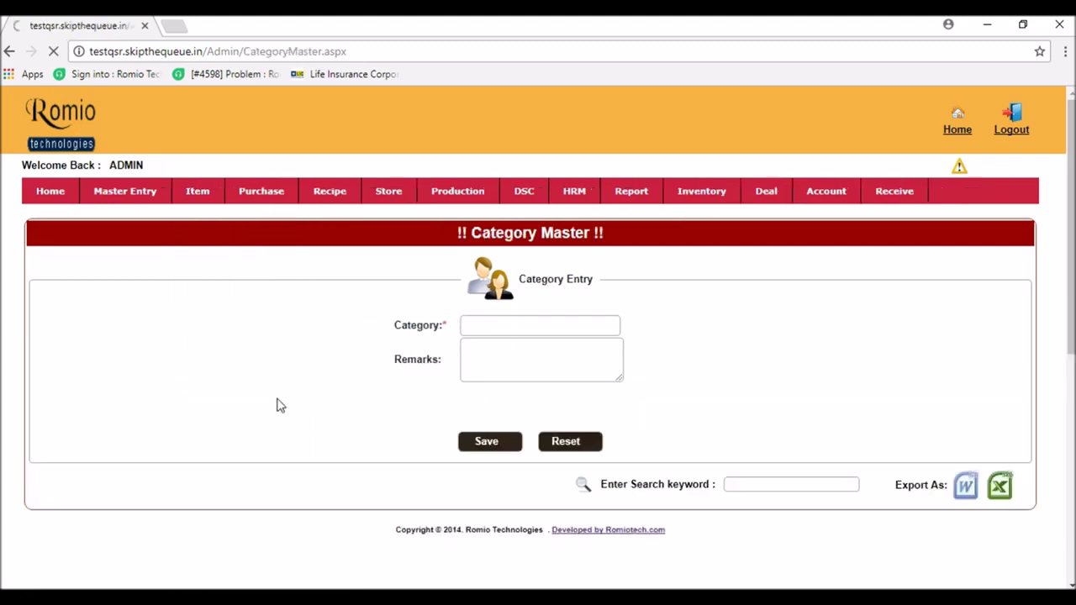
{"action": "left_click", "coordinate": [493, 324]}
{"action": "key", "text": "alt+Tab"}
{"action": "scroll", "coordinate": [353, 402], "scroll_direction": "down", "scroll_amount": 2}
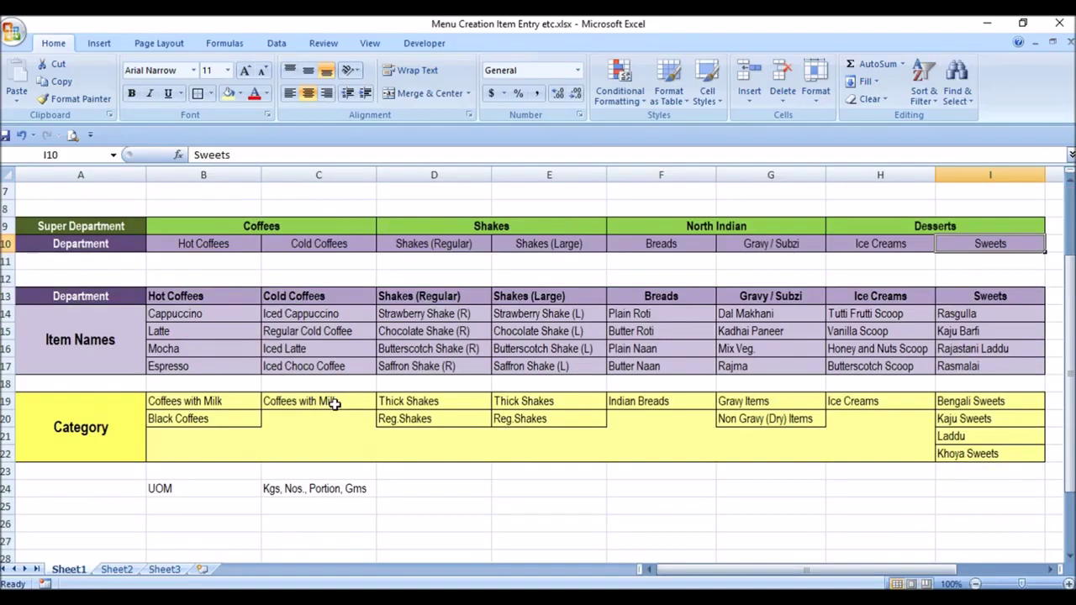
{"action": "left_click", "coordinate": [250, 405]}
{"action": "left_click", "coordinate": [242, 420]}
{"action": "key", "text": "alt+Tab"}
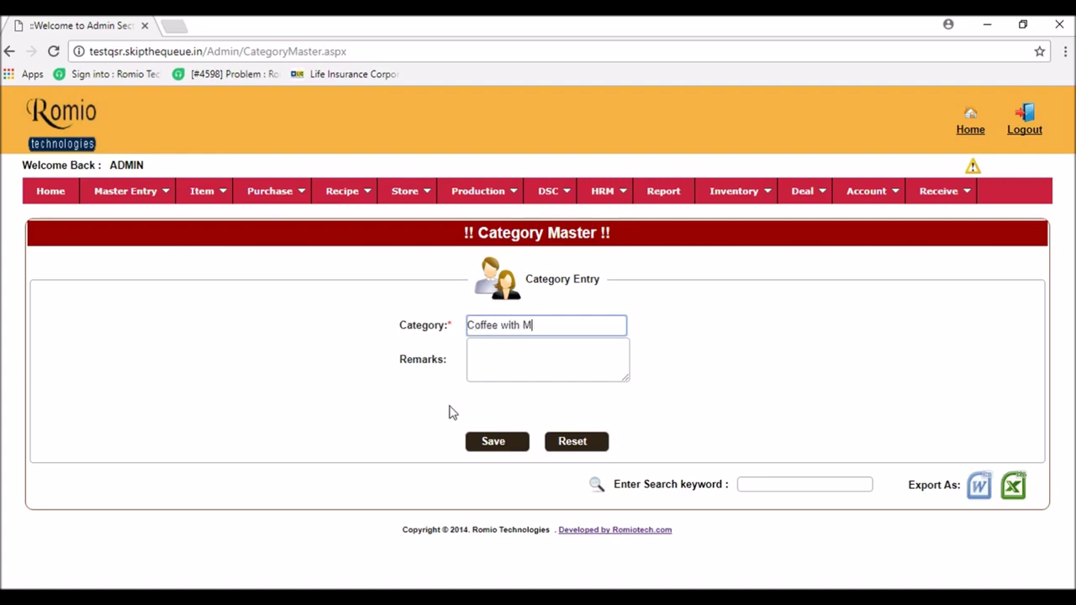
{"action": "left_click", "coordinate": [494, 441]}
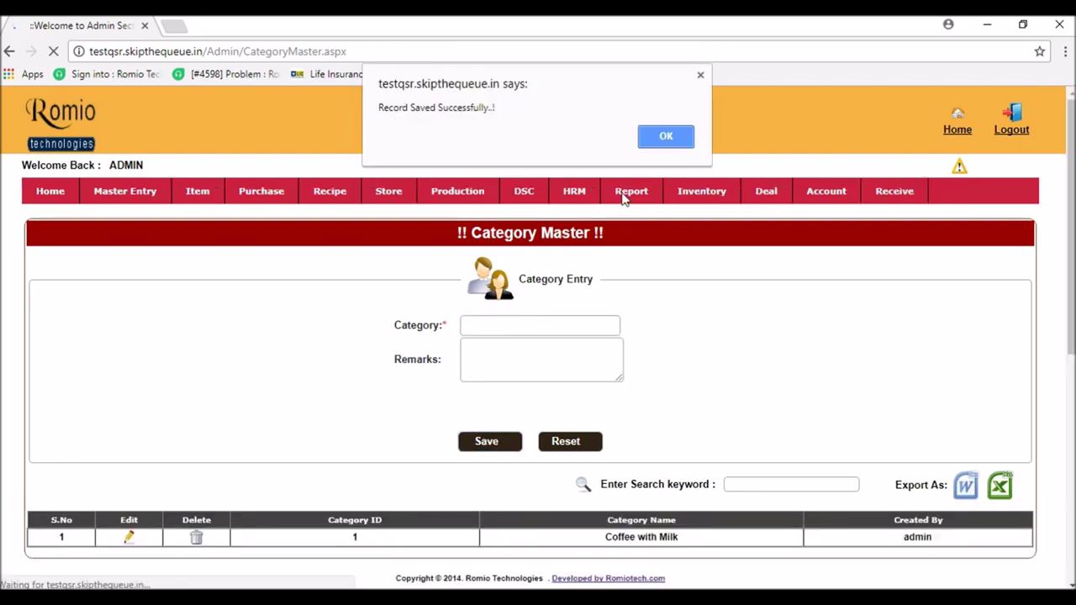
{"action": "left_click", "coordinate": [670, 141]}
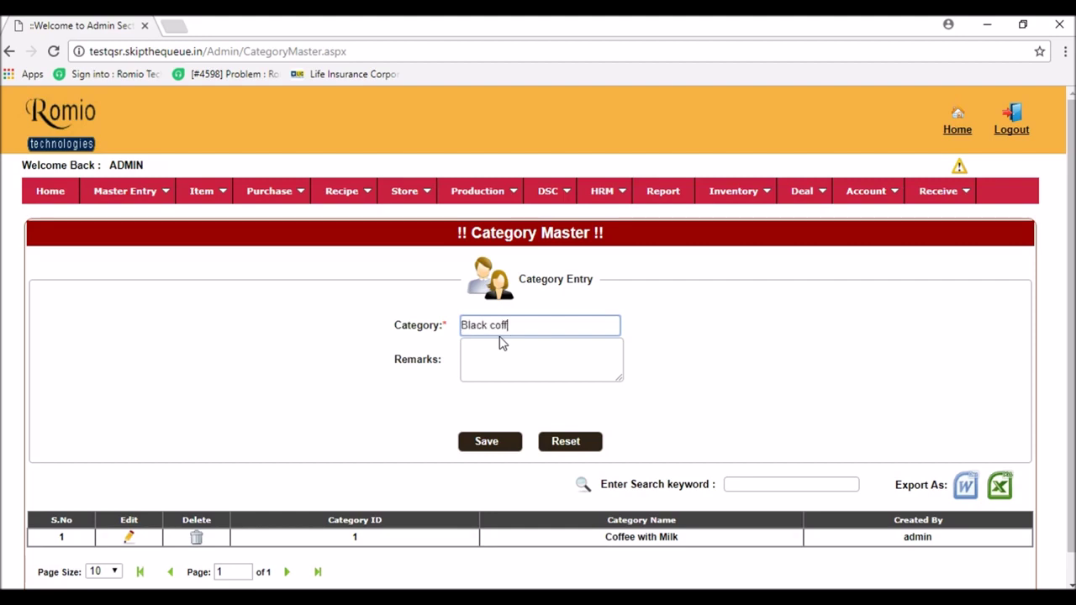
- Save the Black Coffees and Thick Shakes categories
{"action": "type", "text": "Black Coffees"}
{"action": "left_click", "coordinate": [508, 441]}
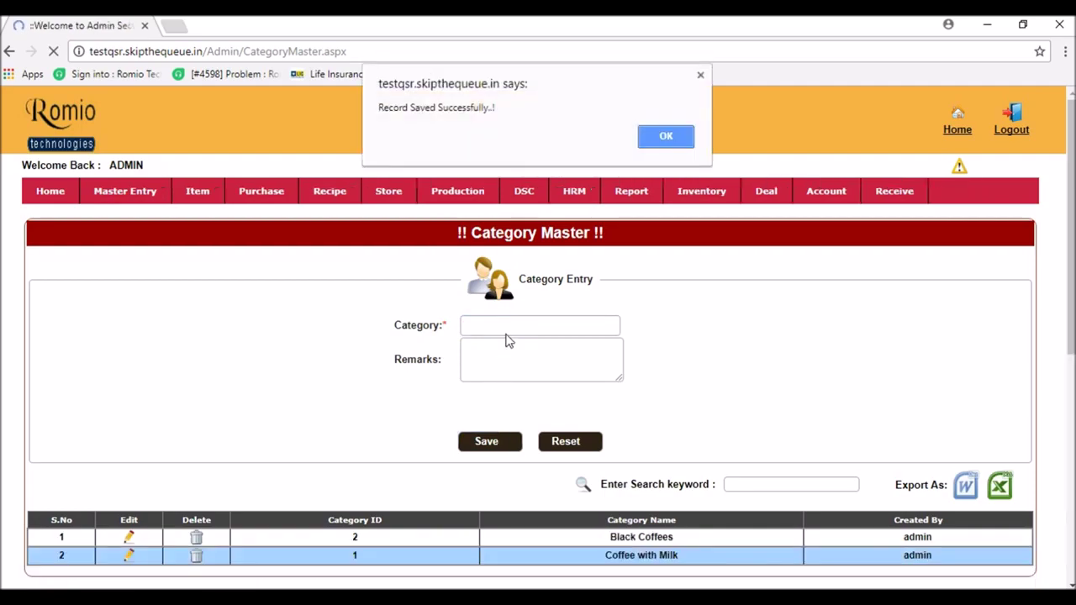
{"action": "left_click", "coordinate": [670, 140]}
{"action": "key", "text": "alt+Tab"}
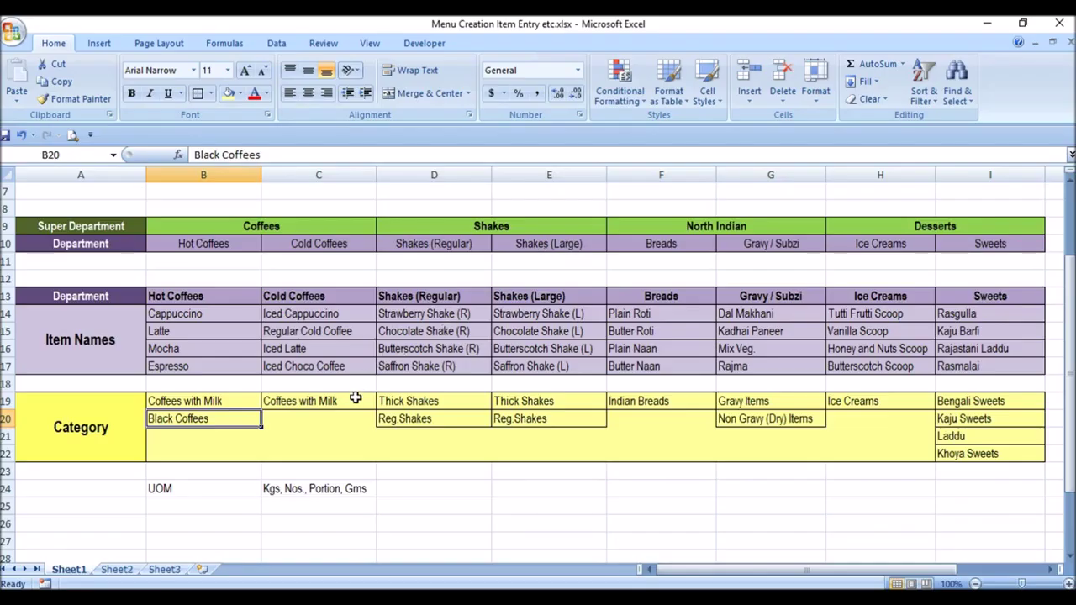
{"action": "left_click", "coordinate": [391, 402]}
{"action": "key", "text": "alt+Tab"}
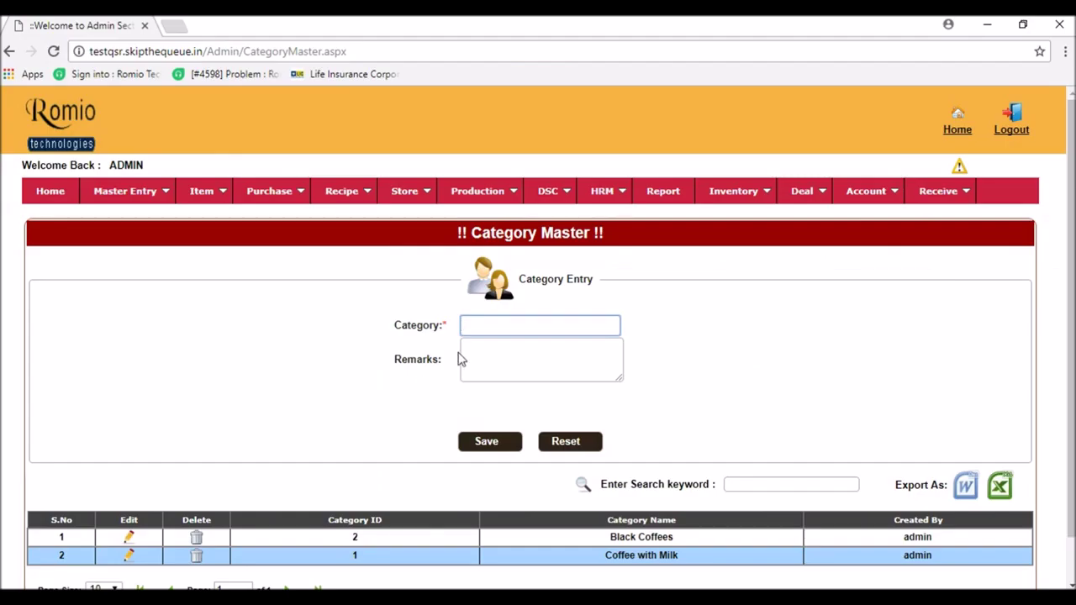
{"action": "type", "text": "Thick Shakes"}
{"action": "left_click", "coordinate": [492, 444]}
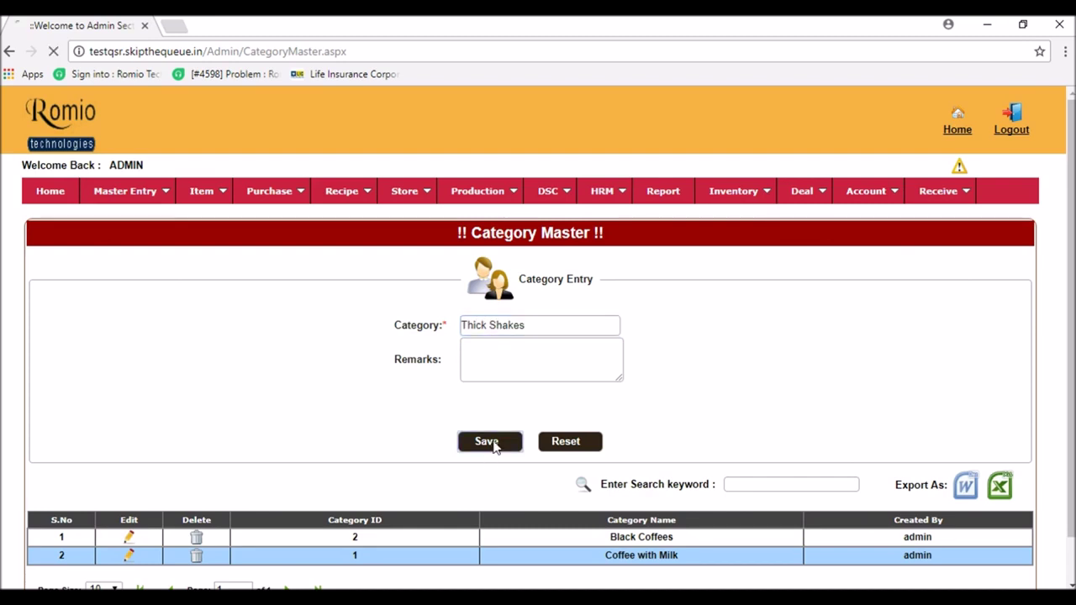
- Save Regular Shakes as a new category
{"action": "left_click", "coordinate": [666, 137]}
{"action": "left_click", "coordinate": [480, 328]}
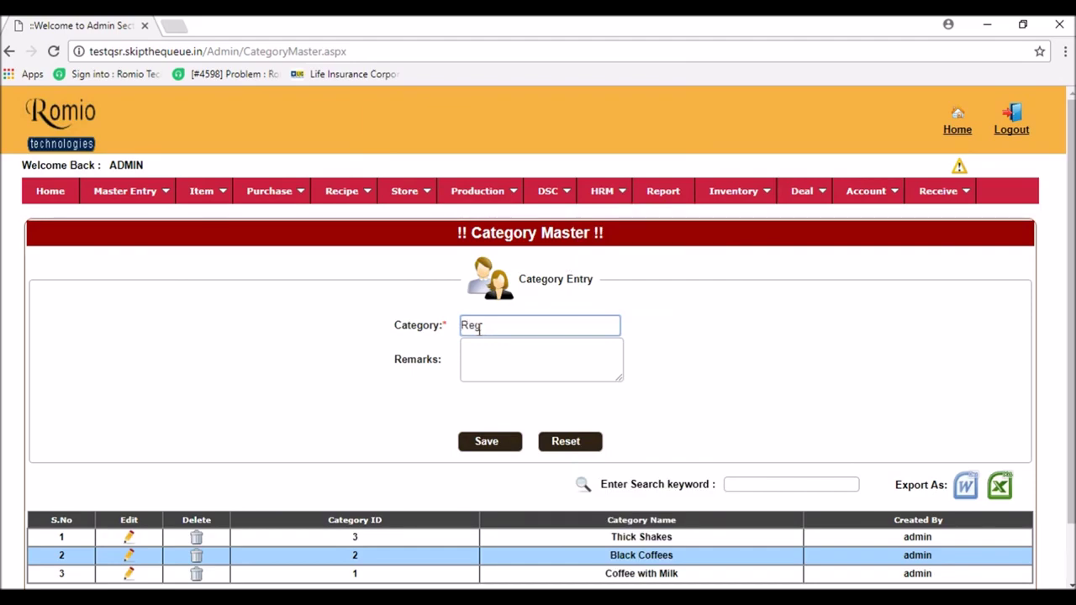
{"action": "type", "text": "Regular Shakes"}
{"action": "left_click", "coordinate": [505, 449]}
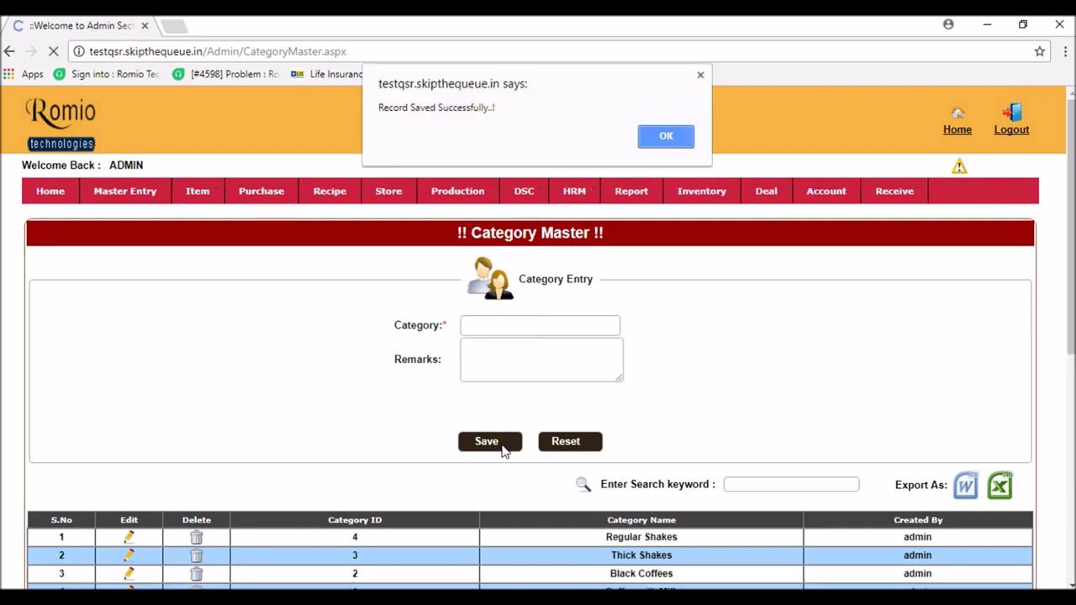
{"action": "left_click", "coordinate": [666, 137]}
- Save the Indian Breads category, correcting the typed name first
{"action": "mouse_move", "coordinate": [602, 191]}
{"action": "key", "text": "alt+Tab"}
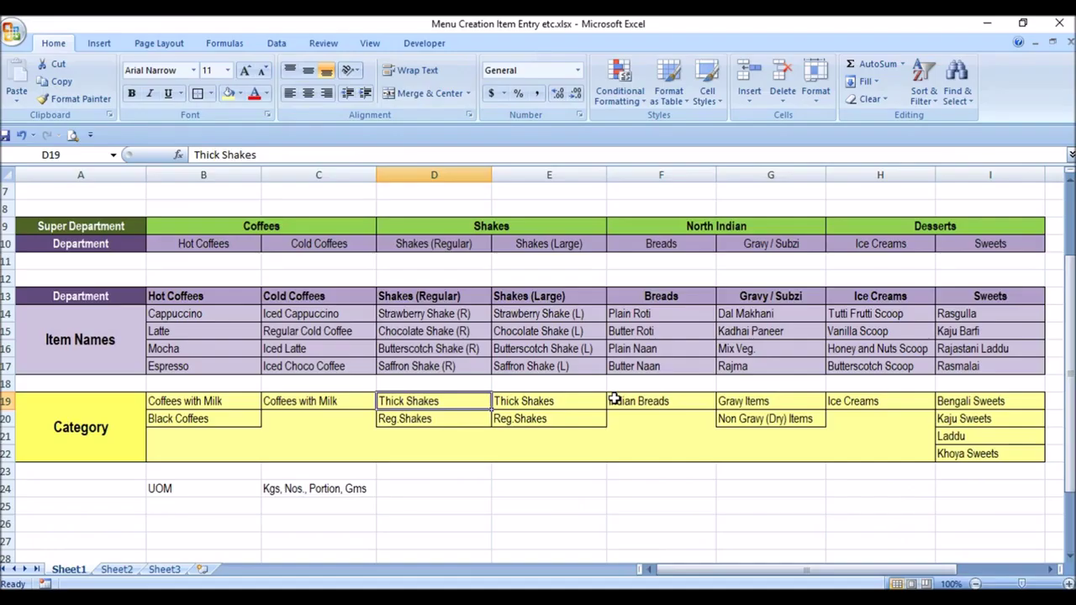
{"action": "left_click", "coordinate": [664, 402]}
{"action": "key", "text": "alt+Tab"}
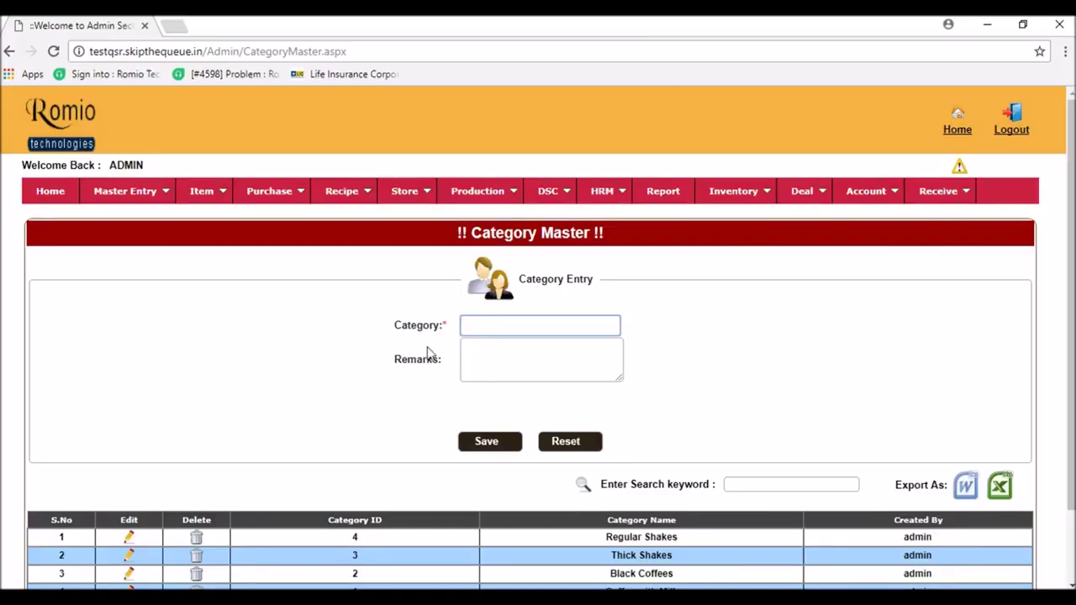
{"action": "key", "text": "BackSpace"}
{"action": "key", "text": "BackSpace"}
{"action": "key", "text": "BackSpace"}
{"action": "key", "text": "BackSpace"}
{"action": "type", "text": "dian Breads"}
{"action": "left_click", "coordinate": [508, 440]}
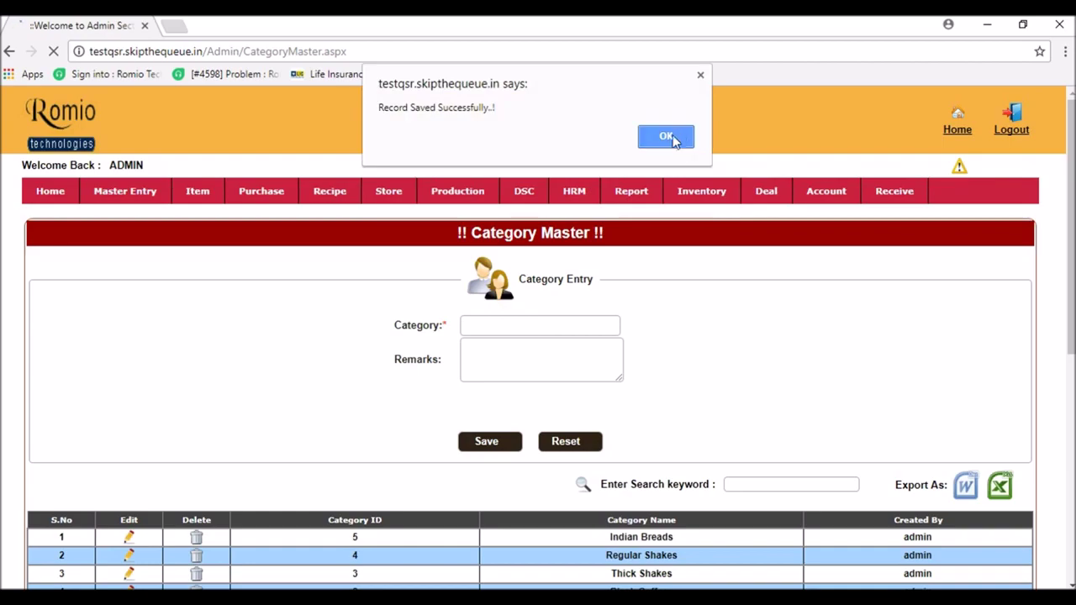
{"action": "left_click", "coordinate": [673, 136]}
- Save the Gravy Items category as listed in the Excel plan
{"action": "key", "text": "alt+Tab"}
{"action": "left_click", "coordinate": [763, 420]}
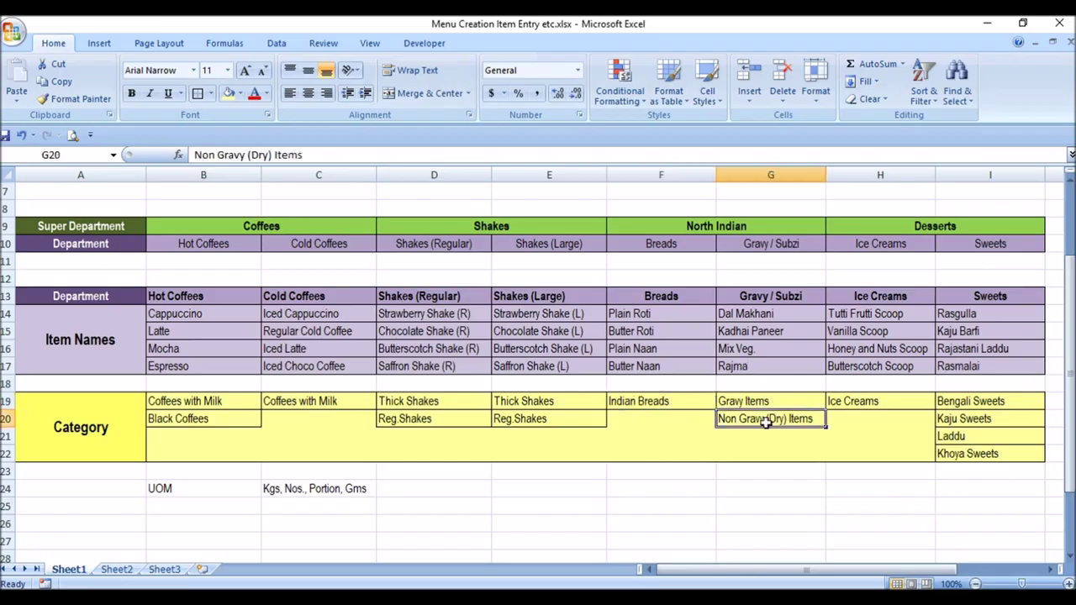
{"action": "left_click", "coordinate": [759, 400]}
{"action": "key", "text": "alt+Tab"}
{"action": "type", "text": "Gravy Items"}
{"action": "left_click", "coordinate": [505, 442]}
{"action": "key", "text": "Return"}
- Enter Non Gravy (Dry) Items as the category name and save it
{"action": "type", "text": "Mmon"}
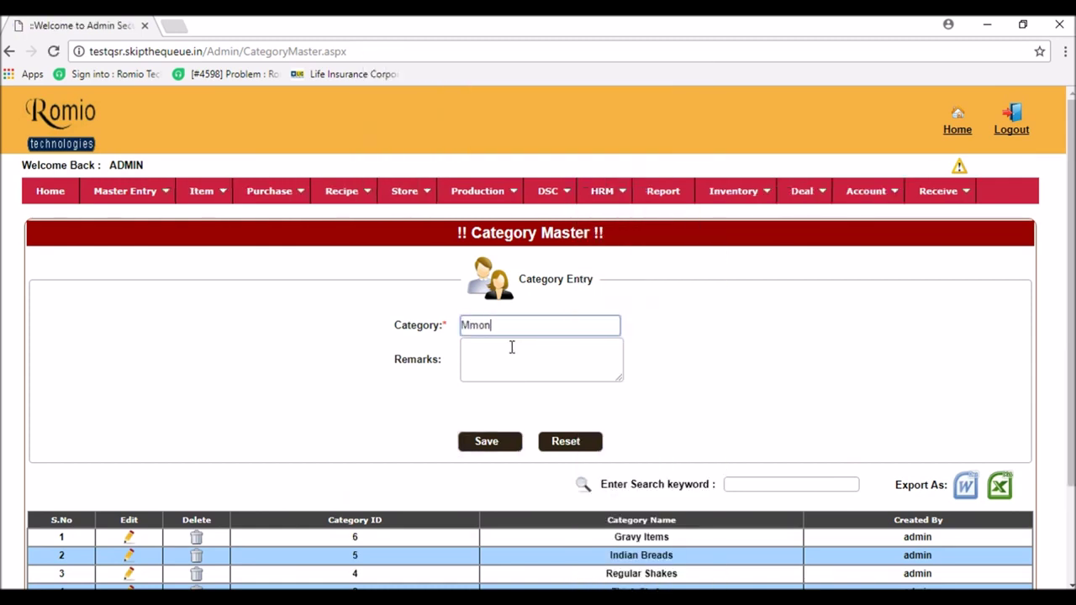
{"action": "key", "text": "BackSpace"}
{"action": "key", "text": "BackSpace"}
{"action": "key", "text": "BackSpace"}
{"action": "key", "text": "BackSpace"}
{"action": "left_click", "coordinate": [512, 443]}
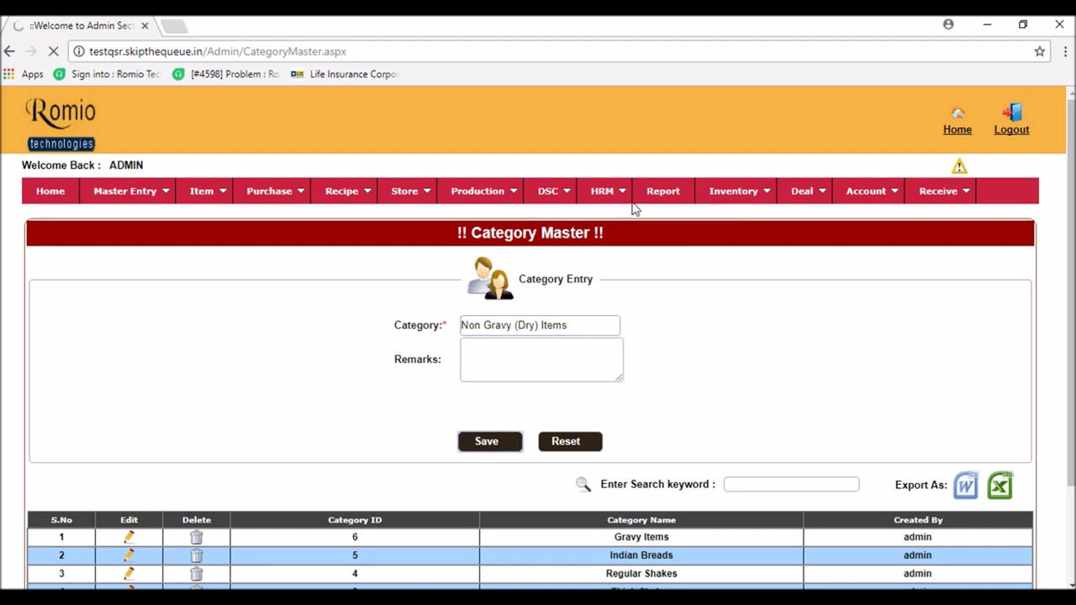
- Copy Ice Creams from cell H19 of the plan and save it as a category
{"action": "left_click", "coordinate": [669, 143]}
{"action": "key", "text": "alt+Tab"}
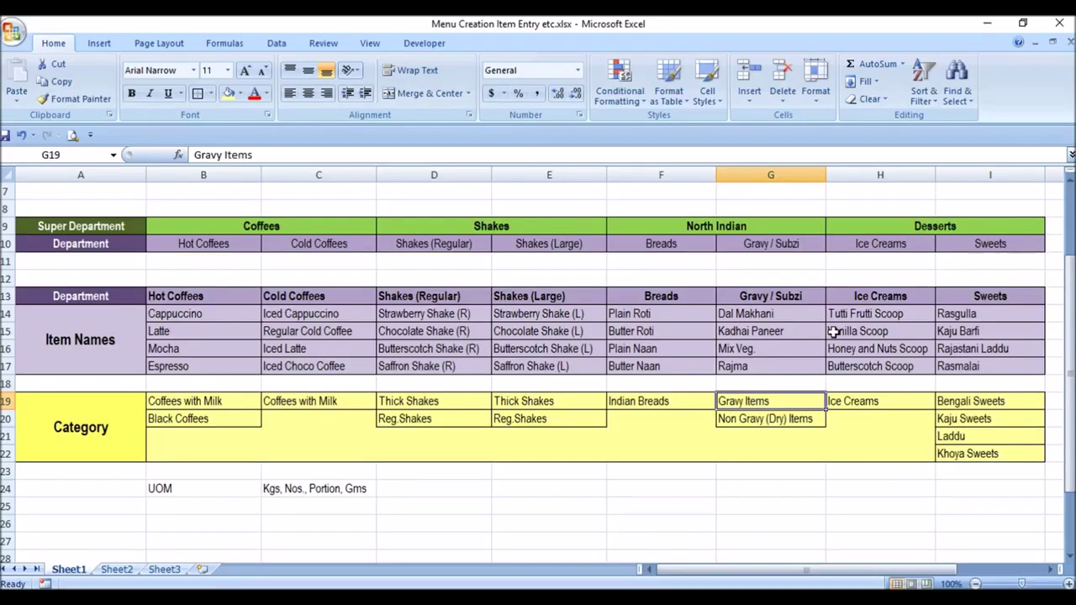
{"action": "left_click", "coordinate": [878, 397]}
{"action": "key", "text": "ctrl+c"}
{"action": "key", "text": "alt+Tab"}
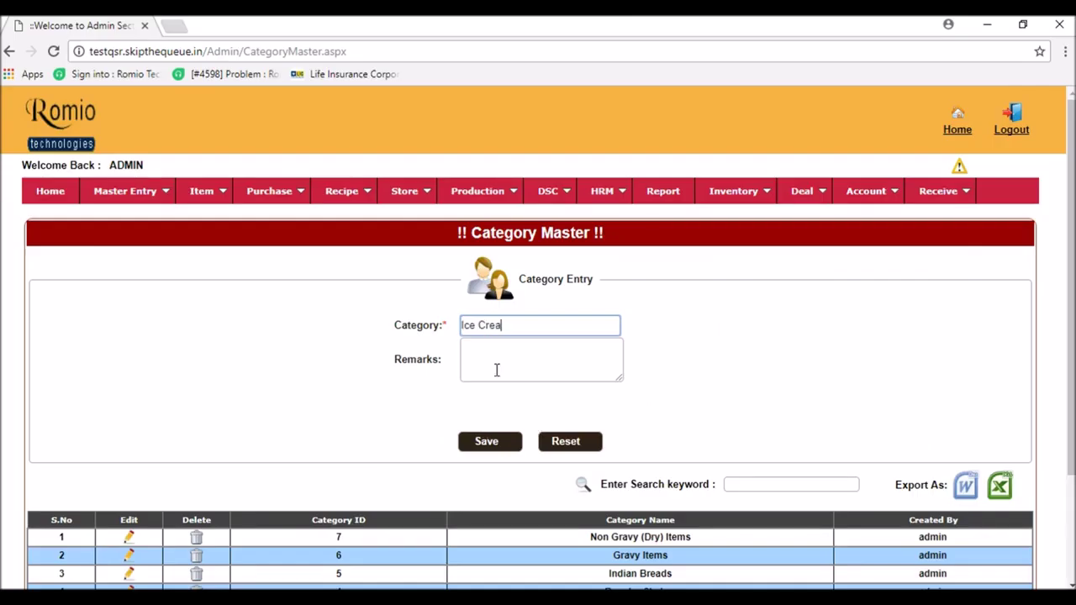
{"action": "left_click", "coordinate": [505, 444]}
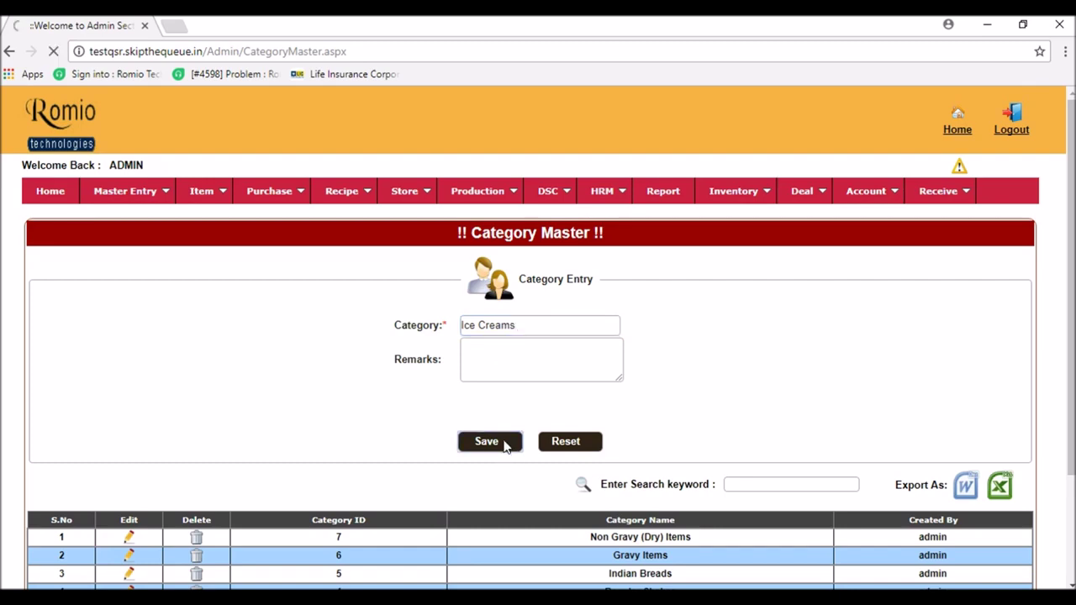
{"action": "left_click", "coordinate": [665, 138]}
- Check the Bengali Sweets (I19) and Khoya Sweets (I22) categories in the Excel plan
{"action": "key", "text": "alt+Tab"}
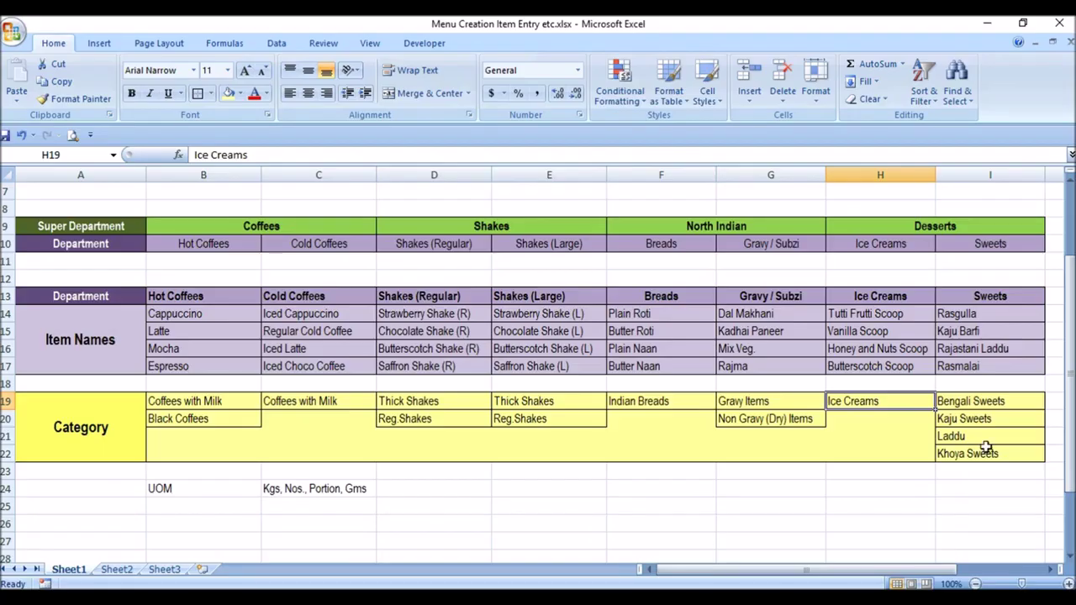
{"action": "left_click", "coordinate": [982, 403]}
{"action": "left_click", "coordinate": [985, 455]}
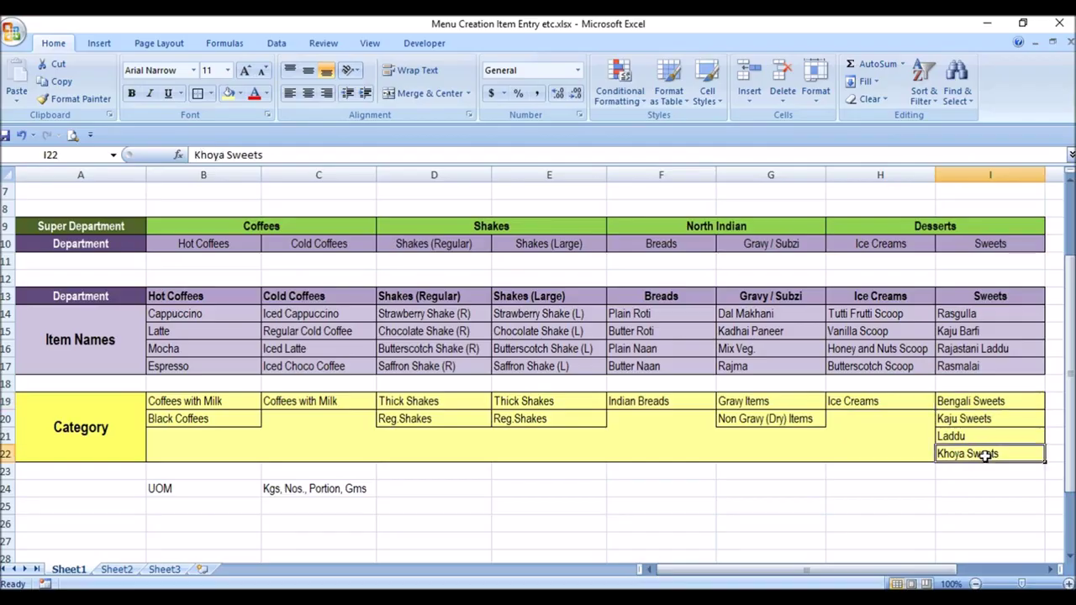
{"action": "key", "text": "alt+Tab"}
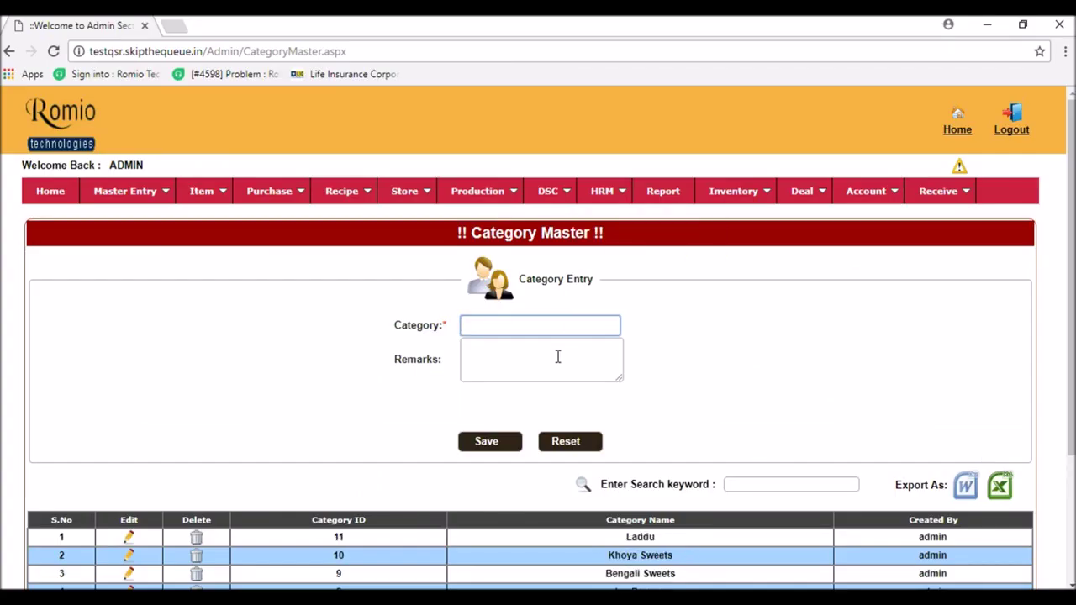
- Set the category list's page size to 50 to verify all eleven categories
{"action": "scroll", "coordinate": [540, 374], "scroll_direction": "down", "scroll_amount": 2}
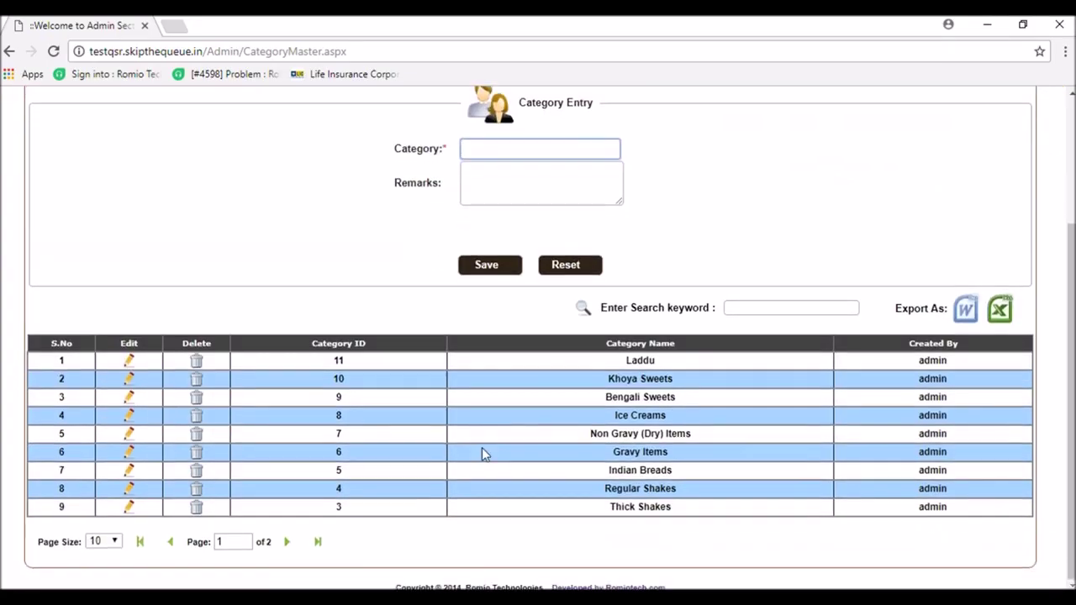
{"action": "left_click", "coordinate": [271, 543]}
{"action": "left_click_drag", "start_coordinate": [271, 543], "coordinate": [259, 547]}
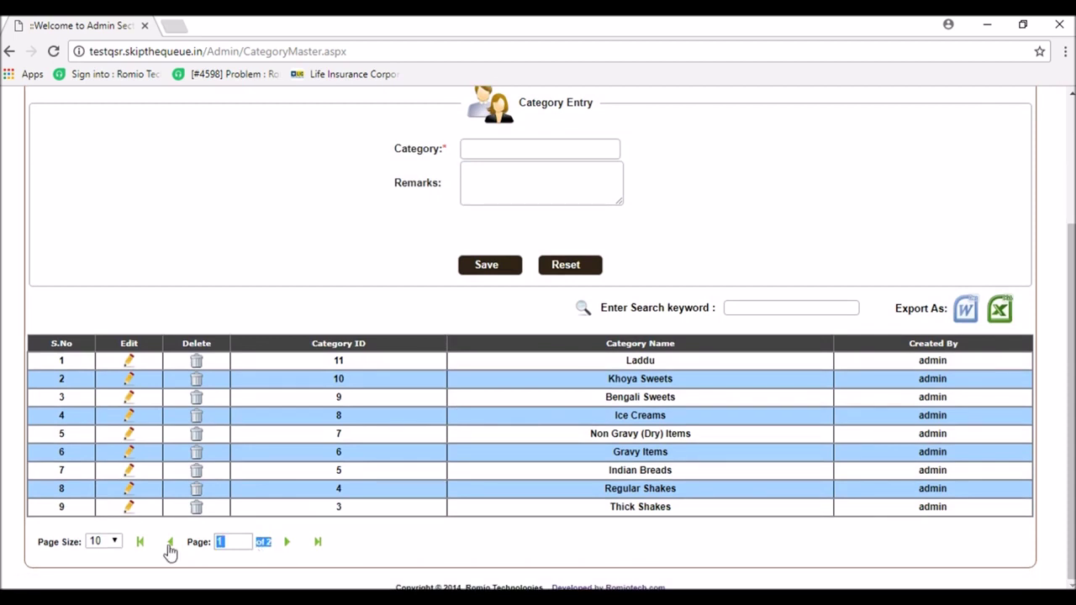
{"action": "left_click", "coordinate": [109, 542]}
{"action": "left_click", "coordinate": [97, 526]}
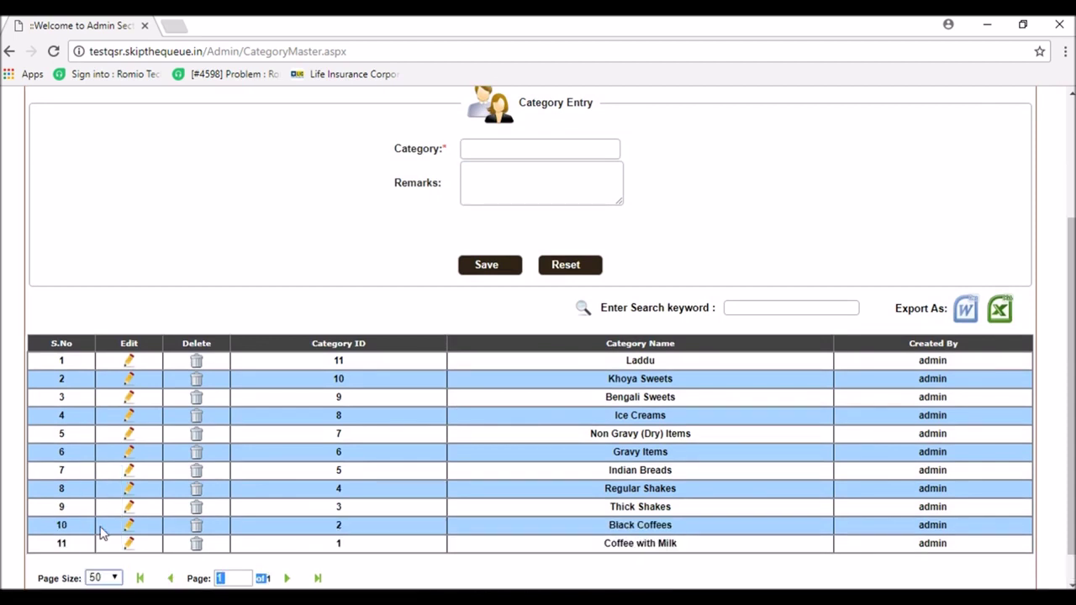
{"action": "scroll", "coordinate": [487, 522], "scroll_direction": "down", "scroll_amount": 1}
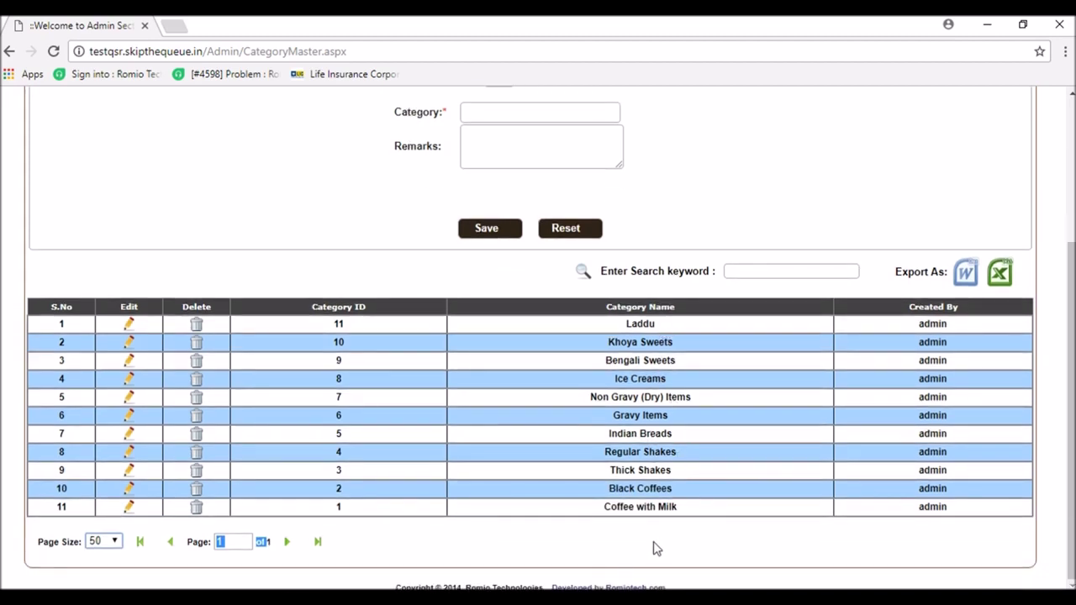
{"action": "scroll", "coordinate": [657, 549], "scroll_direction": "up", "scroll_amount": 3}
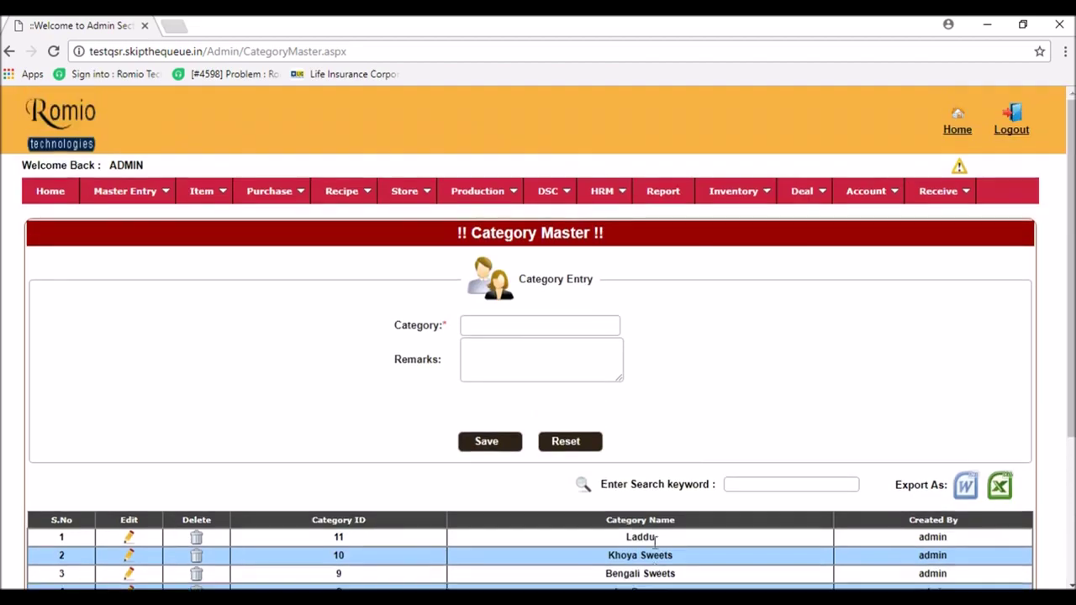
{"action": "key", "text": "alt+Tab"}
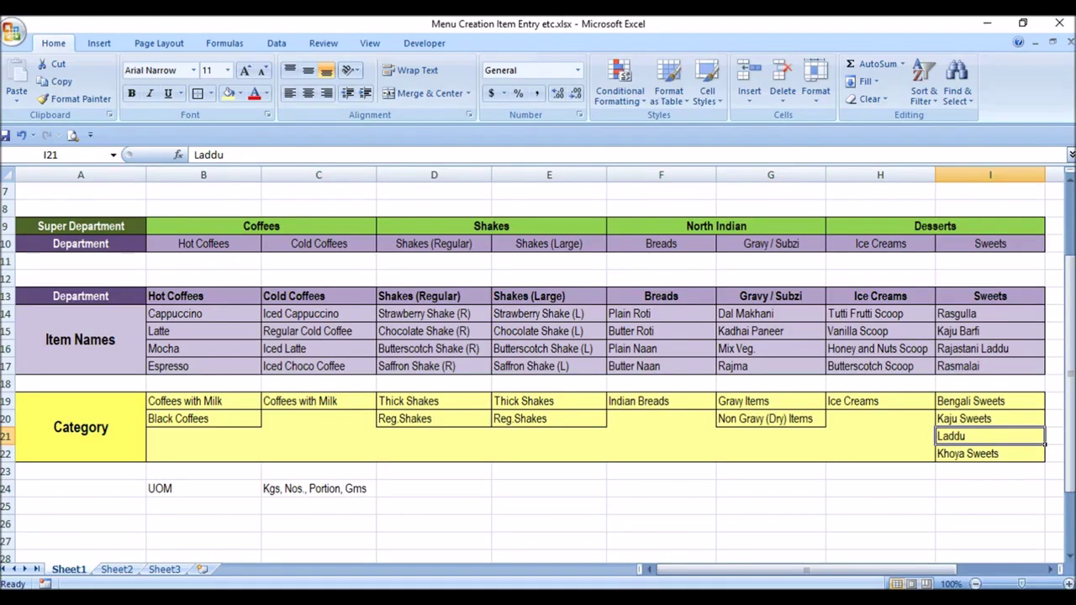
{"action": "left_click", "coordinate": [121, 229]}
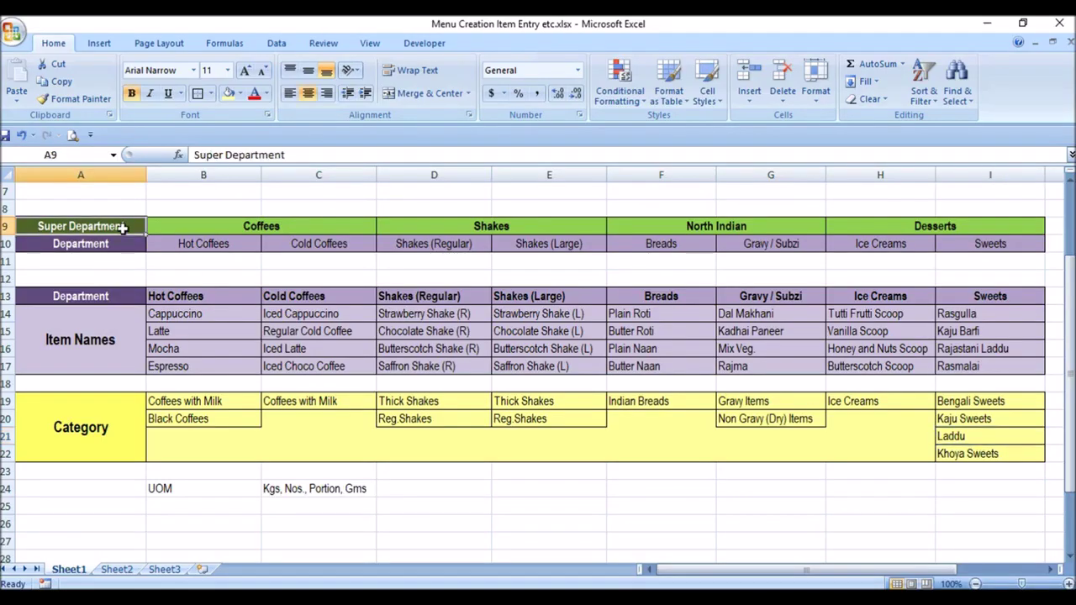
{"action": "left_click", "coordinate": [185, 243]}
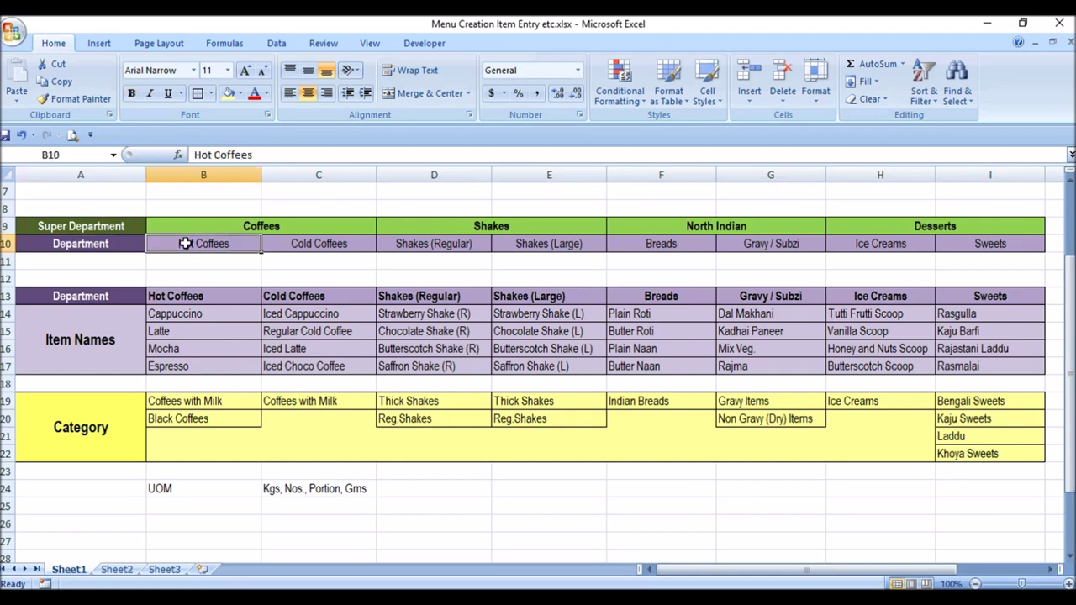
{"action": "left_click_drag", "start_coordinate": [143, 403], "coordinate": [730, 444]}
{"action": "left_click_drag", "start_coordinate": [769, 570], "coordinate": [613, 566]}
{"action": "left_click", "coordinate": [248, 489]}
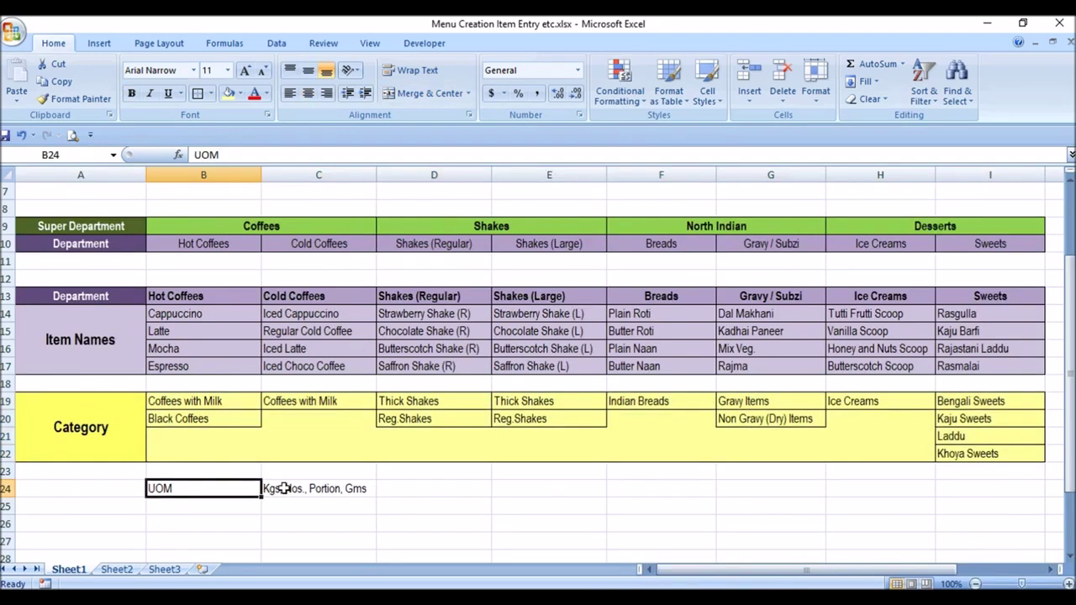
{"action": "left_click", "coordinate": [283, 488]}
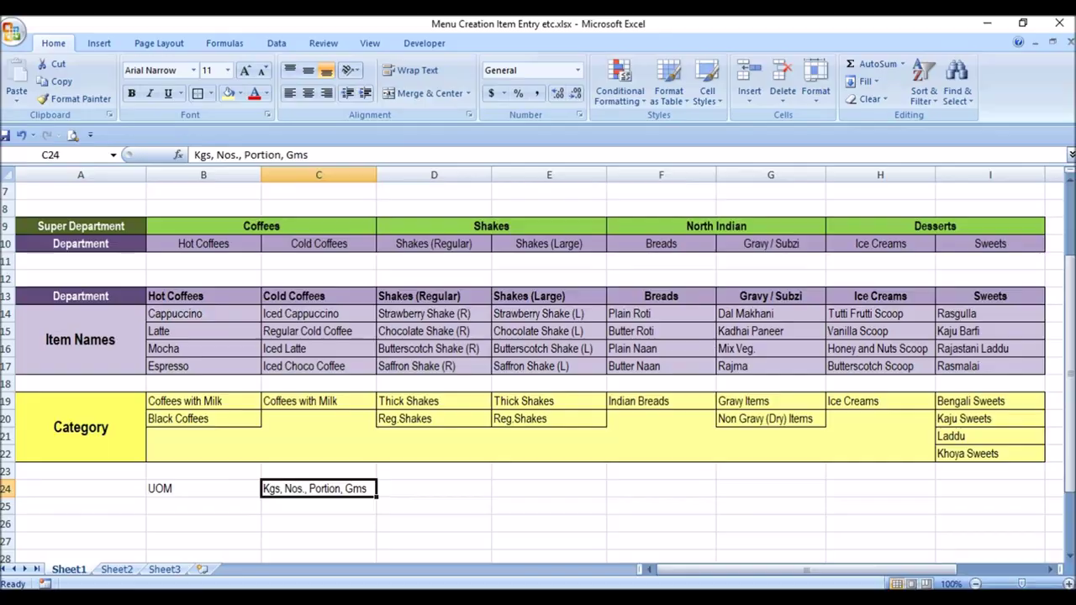
{"action": "key", "text": "alt+Tab"}
{"action": "mouse_move", "coordinate": [221, 192]}
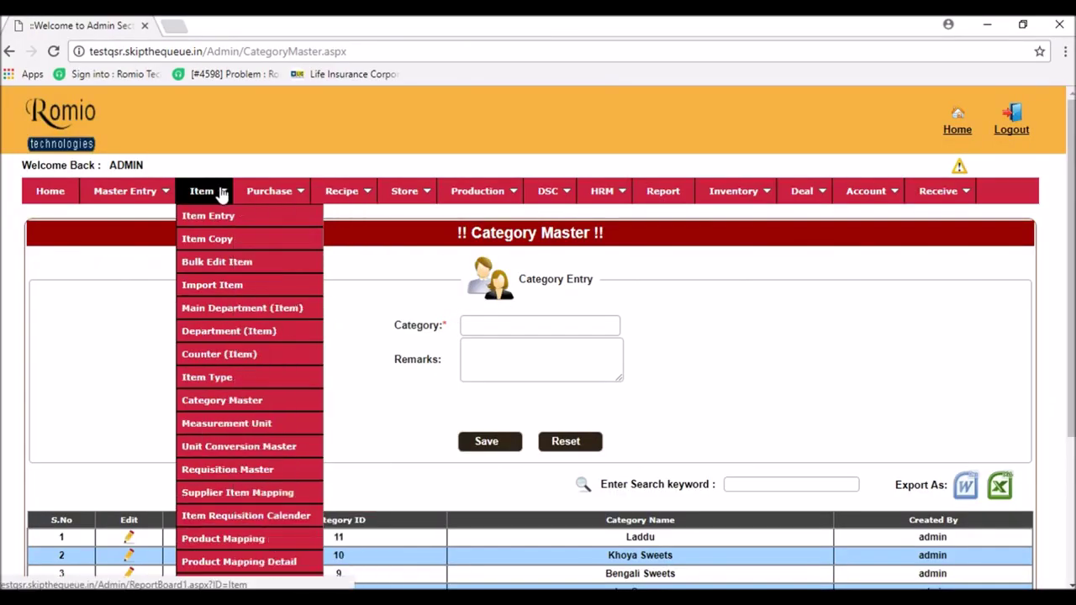
- Open the Unit Entry Master, note the existing Nos. unit, and save a Kg unit
{"action": "left_click", "coordinate": [286, 429]}
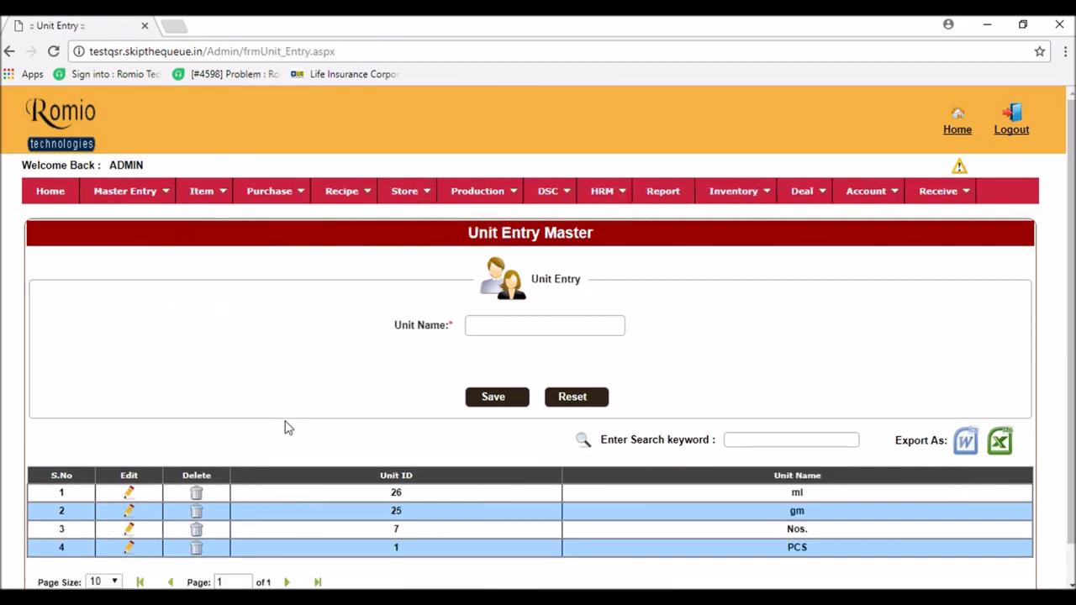
{"action": "double_click", "coordinate": [809, 529]}
{"action": "left_click", "coordinate": [829, 530]}
{"action": "left_click", "coordinate": [488, 328]}
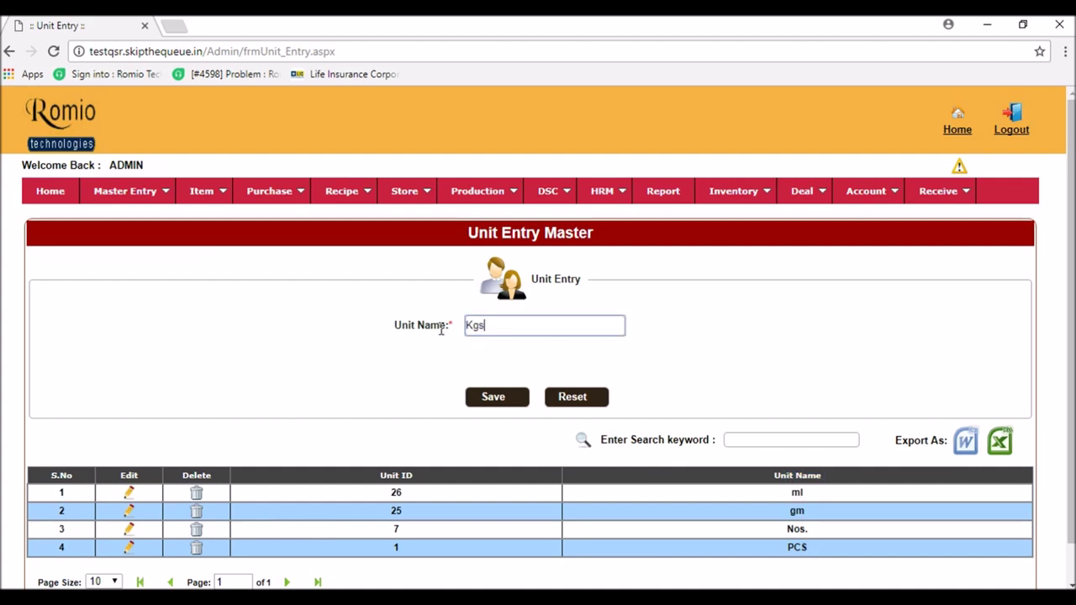
{"action": "left_click", "coordinate": [495, 399]}
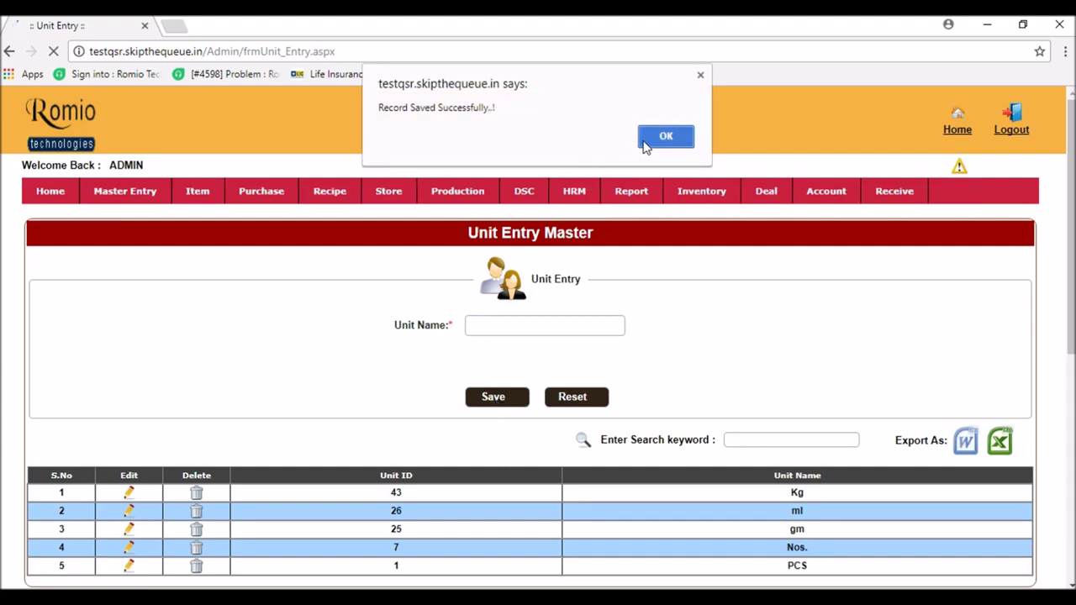
{"action": "left_click", "coordinate": [645, 144]}
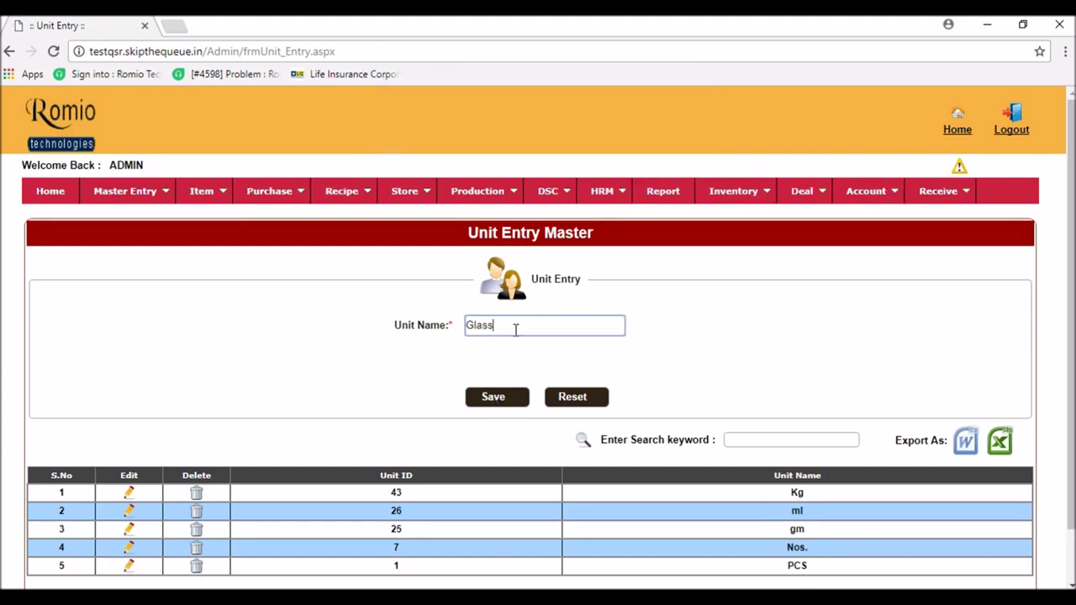
- Save the Glass and Plate units
{"action": "left_click", "coordinate": [496, 404]}
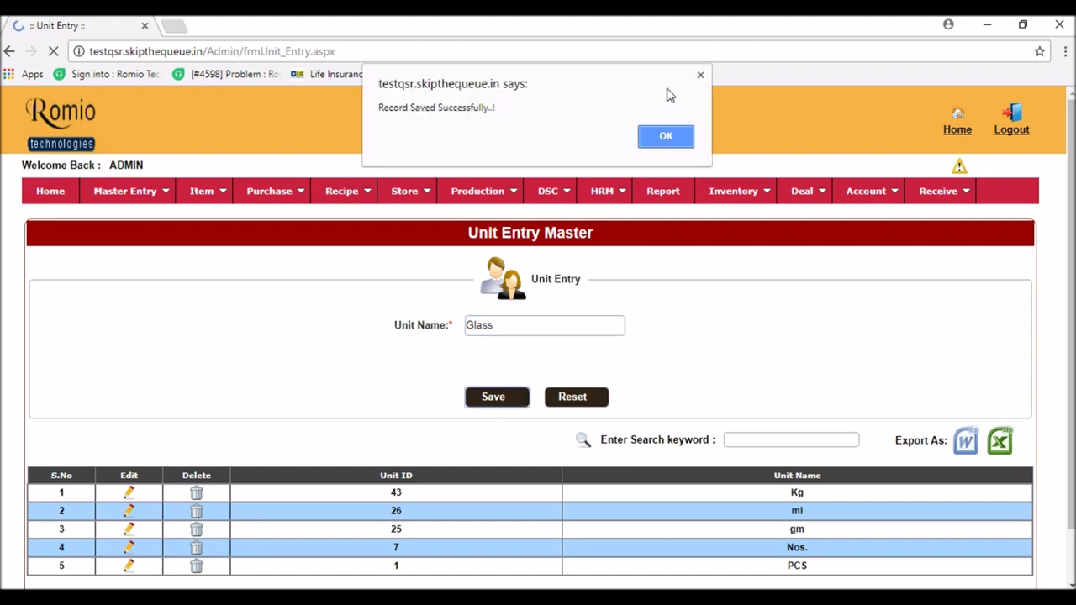
{"action": "left_click", "coordinate": [666, 136]}
{"action": "scroll", "coordinate": [769, 519], "scroll_direction": "down", "scroll_amount": 1}
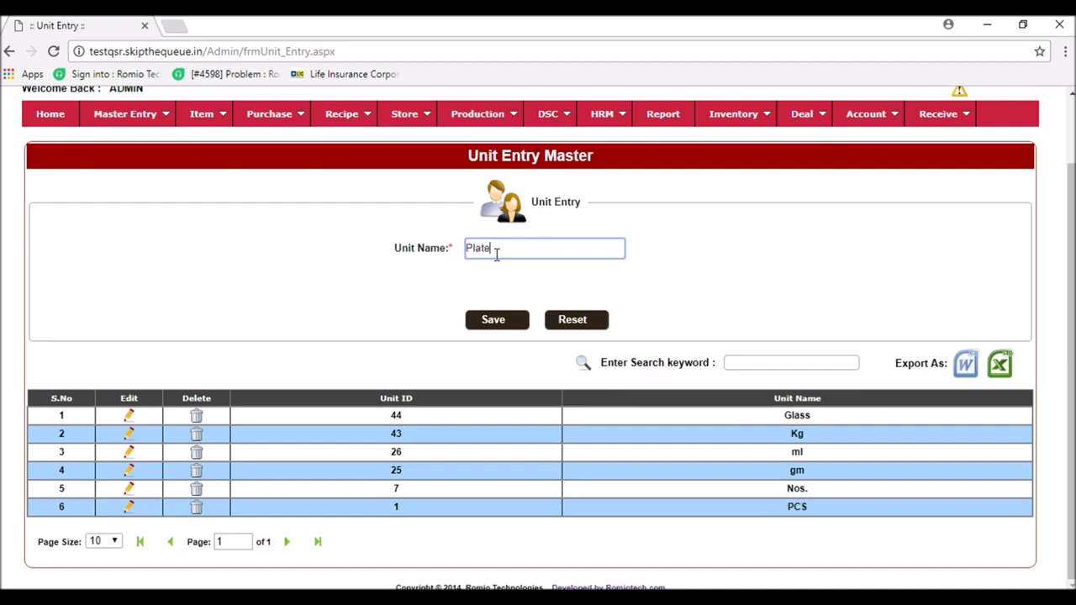
{"action": "left_click", "coordinate": [501, 323]}
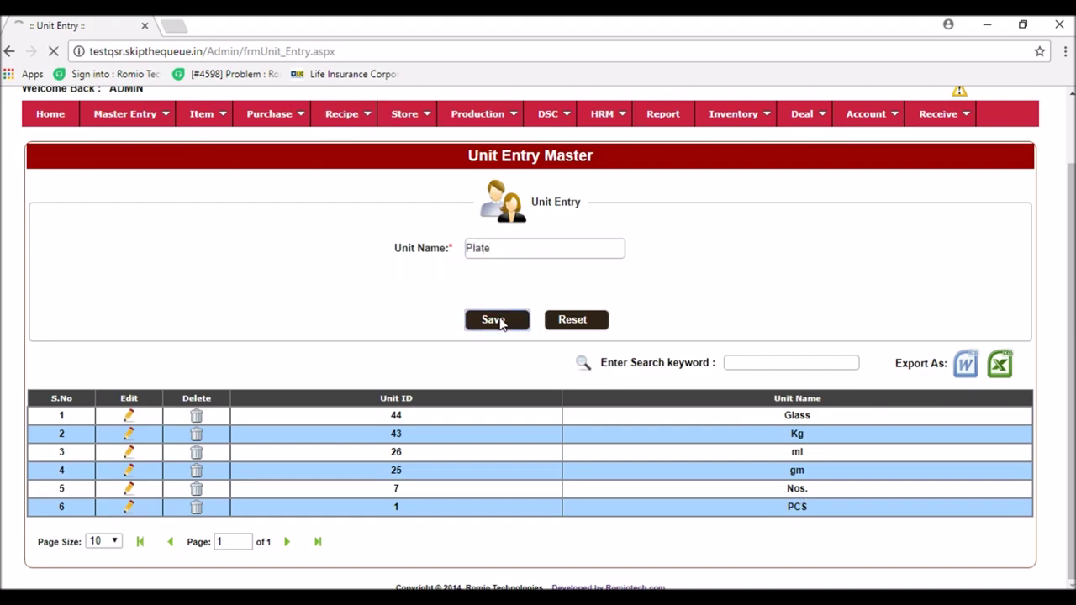
{"action": "left_click", "coordinate": [678, 143]}
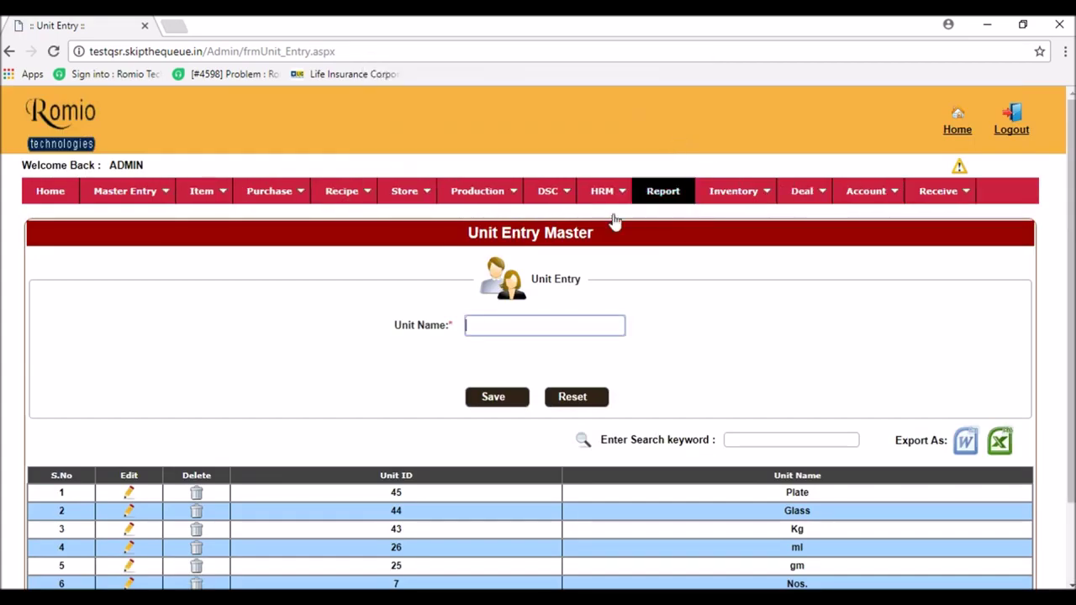
{"action": "scroll", "coordinate": [529, 294], "scroll_direction": "down", "scroll_amount": 2}
- Check the UOM in the Excel plan, save Portion, and confirm all eight units fit on one page
{"action": "key", "text": "alt+Tab"}
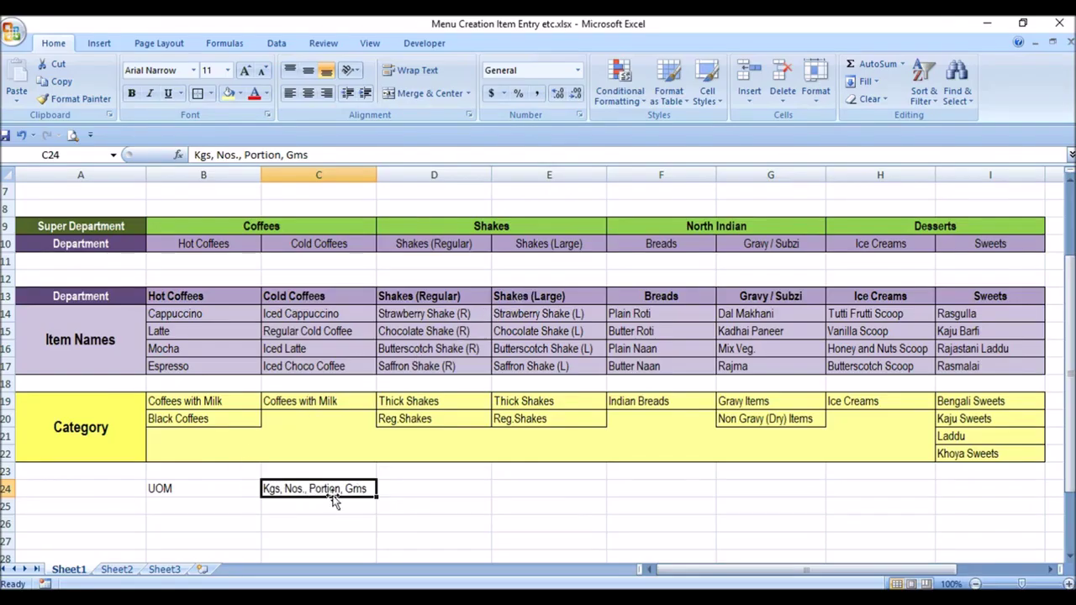
{"action": "key", "text": "alt+Tab"}
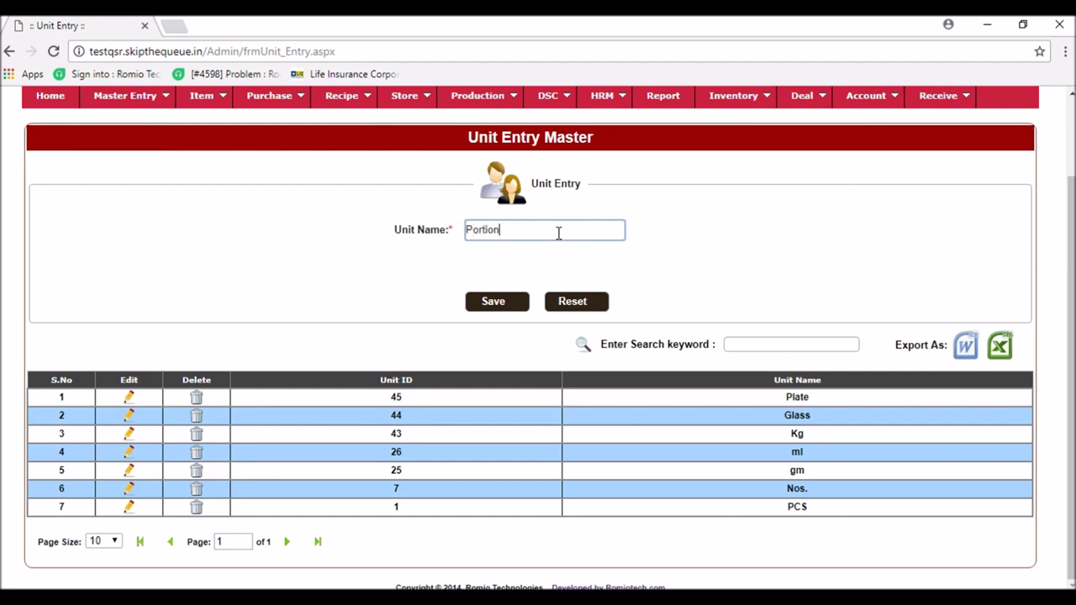
{"action": "left_click", "coordinate": [496, 306]}
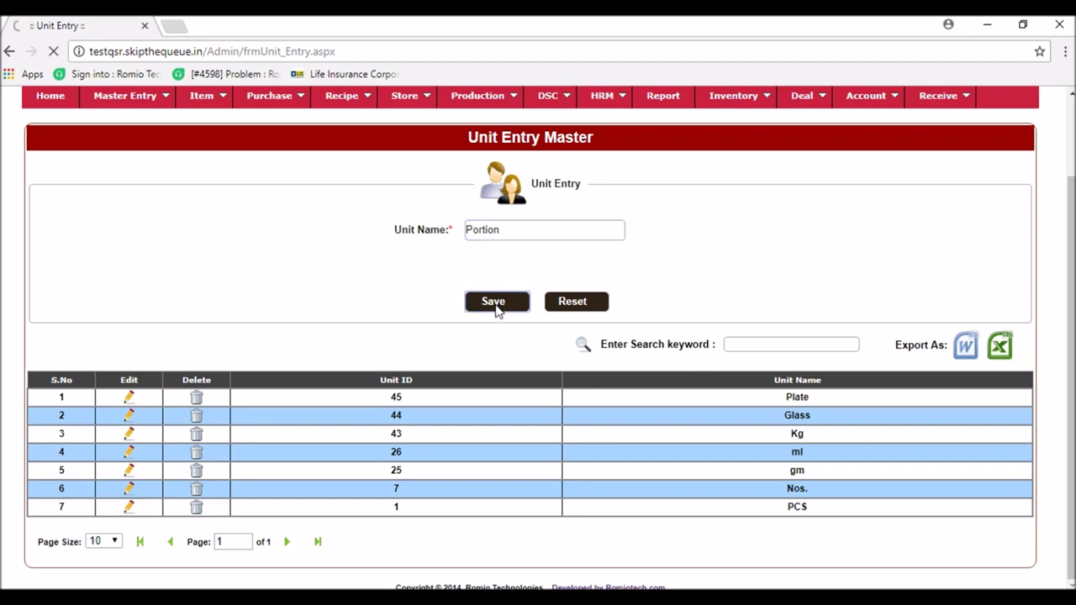
{"action": "left_click", "coordinate": [666, 143]}
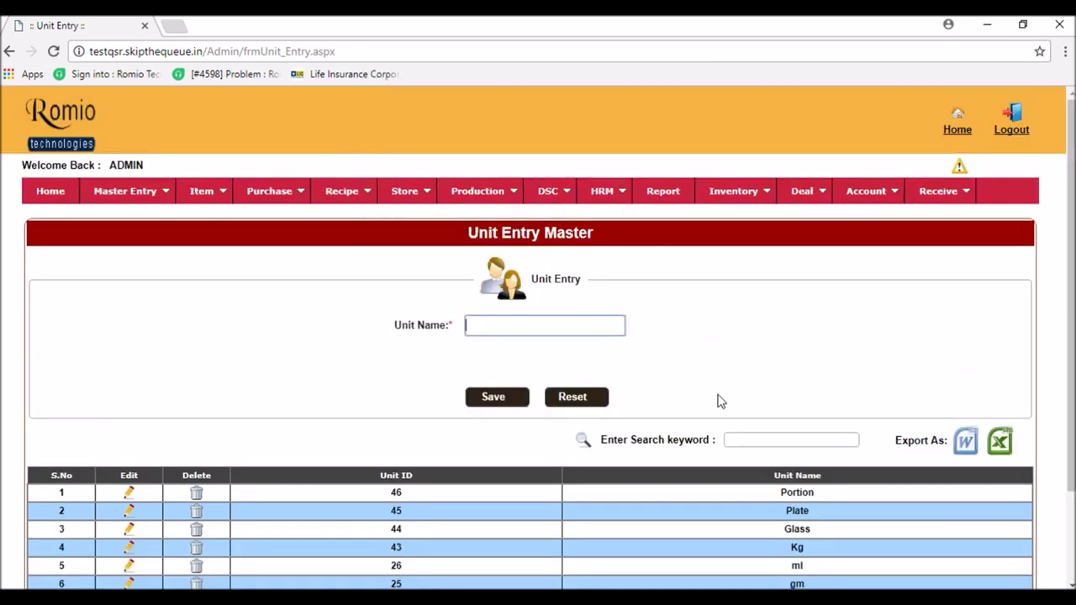
{"action": "scroll", "coordinate": [721, 401], "scroll_direction": "down", "scroll_amount": 3}
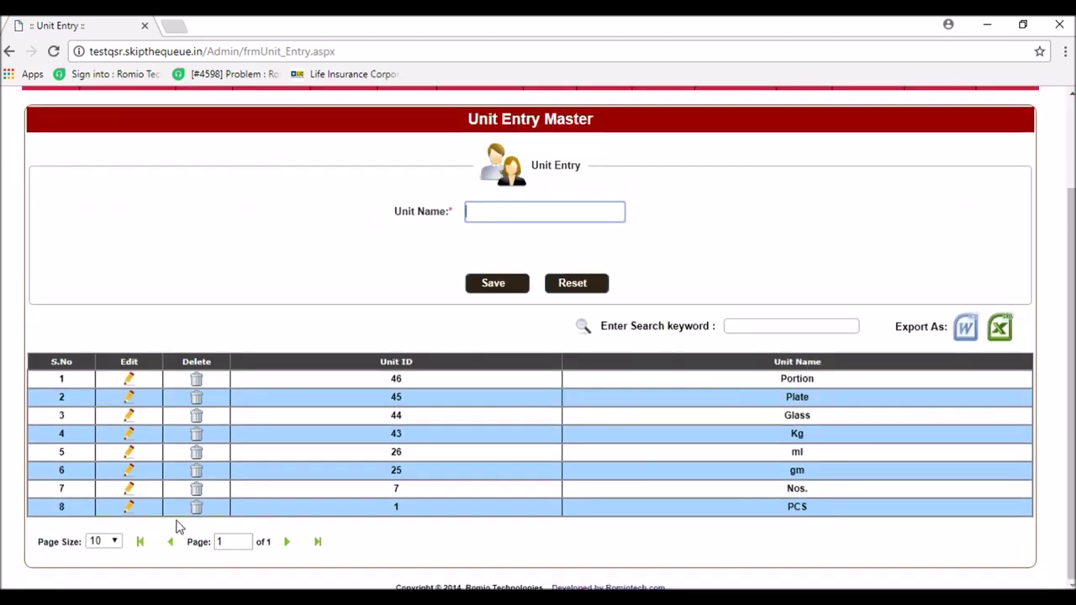
{"action": "left_click_drag", "start_coordinate": [220, 542], "coordinate": [268, 541]}
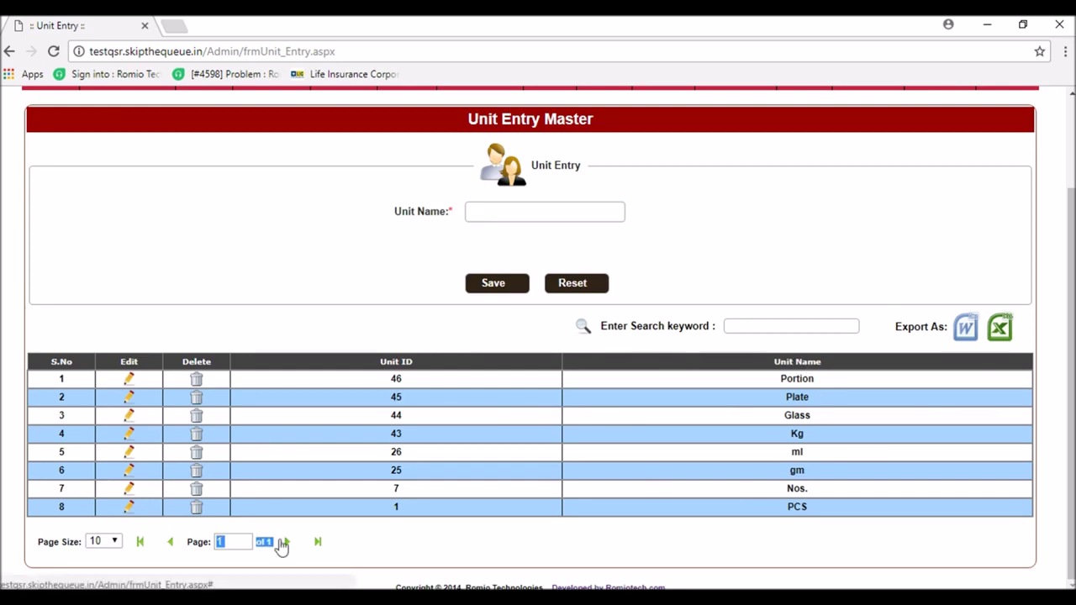